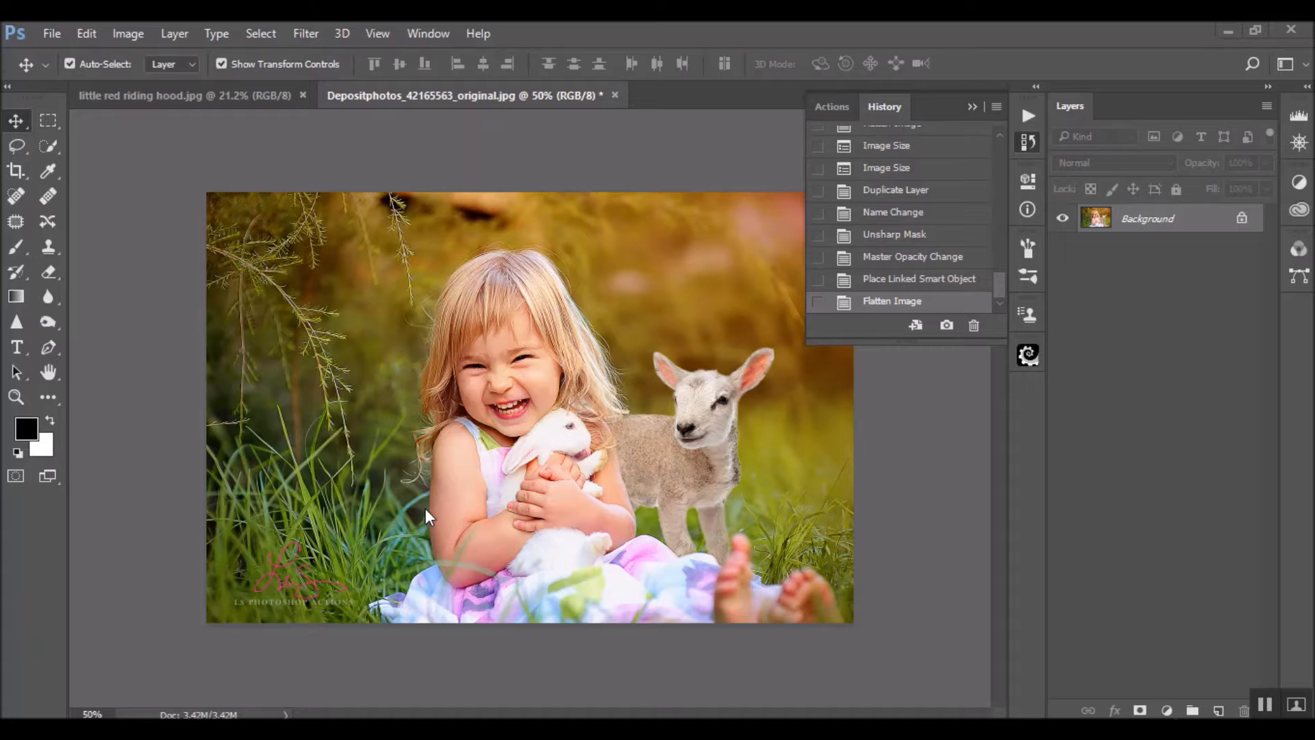
# Revert the girl-with-rabbit photo to its original opened state using the history snapshot
pyautogui.scroll(10, 931, 200)
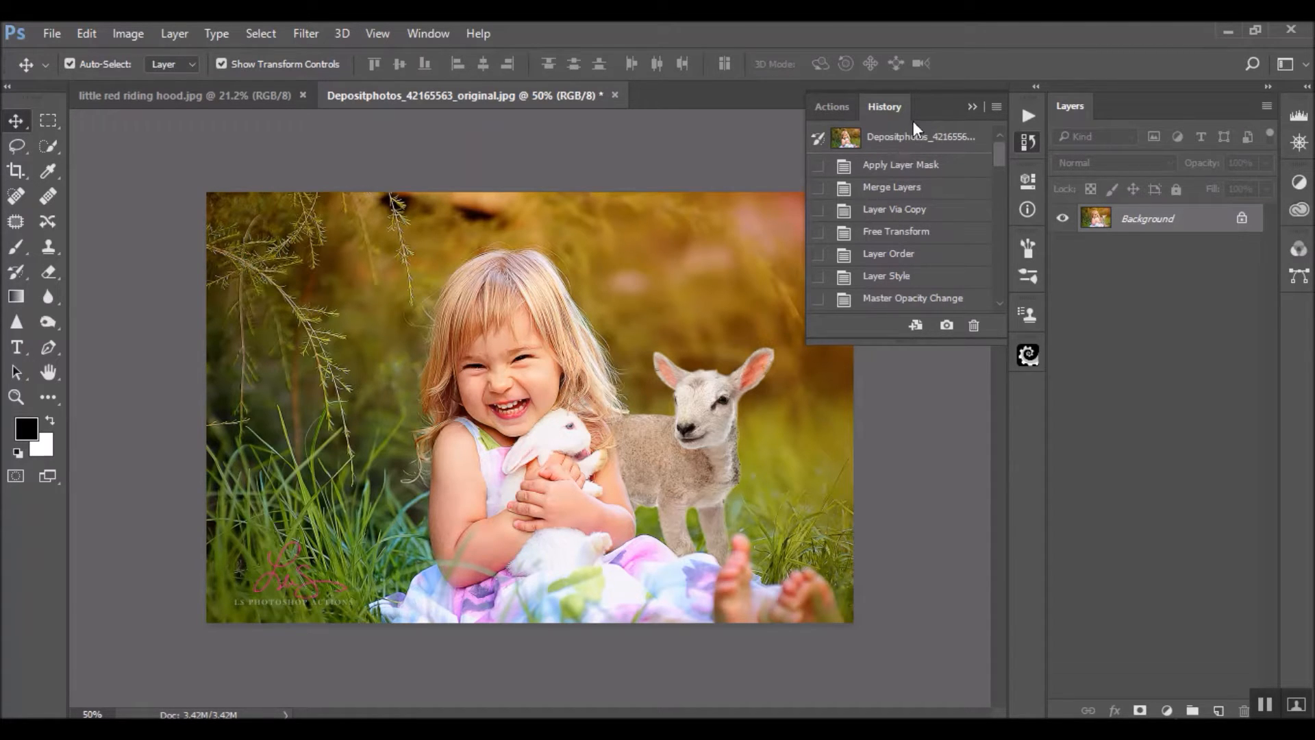
pyautogui.click(899, 149)
pyautogui.hotkey('ctrl', '-')
pyautogui.hotkey('ctrl', '-')
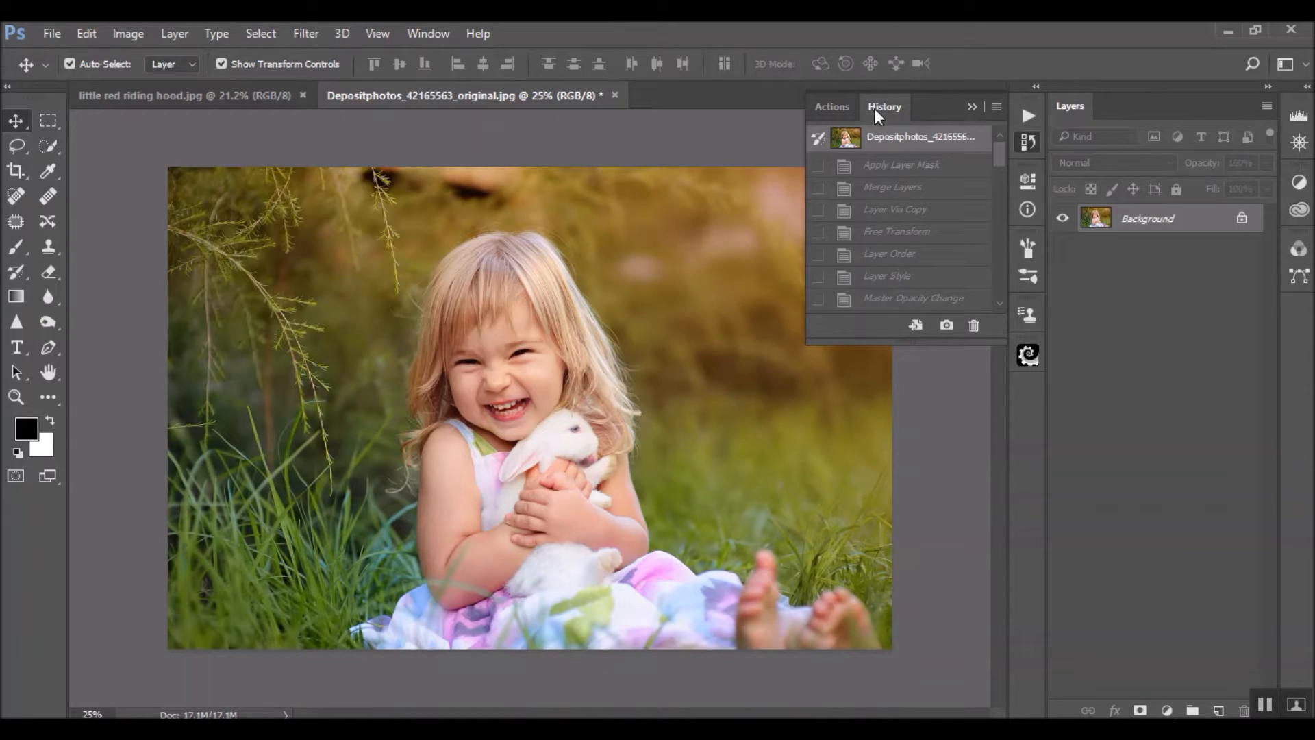
# Show the actions list and turn off Button Mode
pyautogui.click(837, 107)
pyautogui.scroll(6, 849, 258)
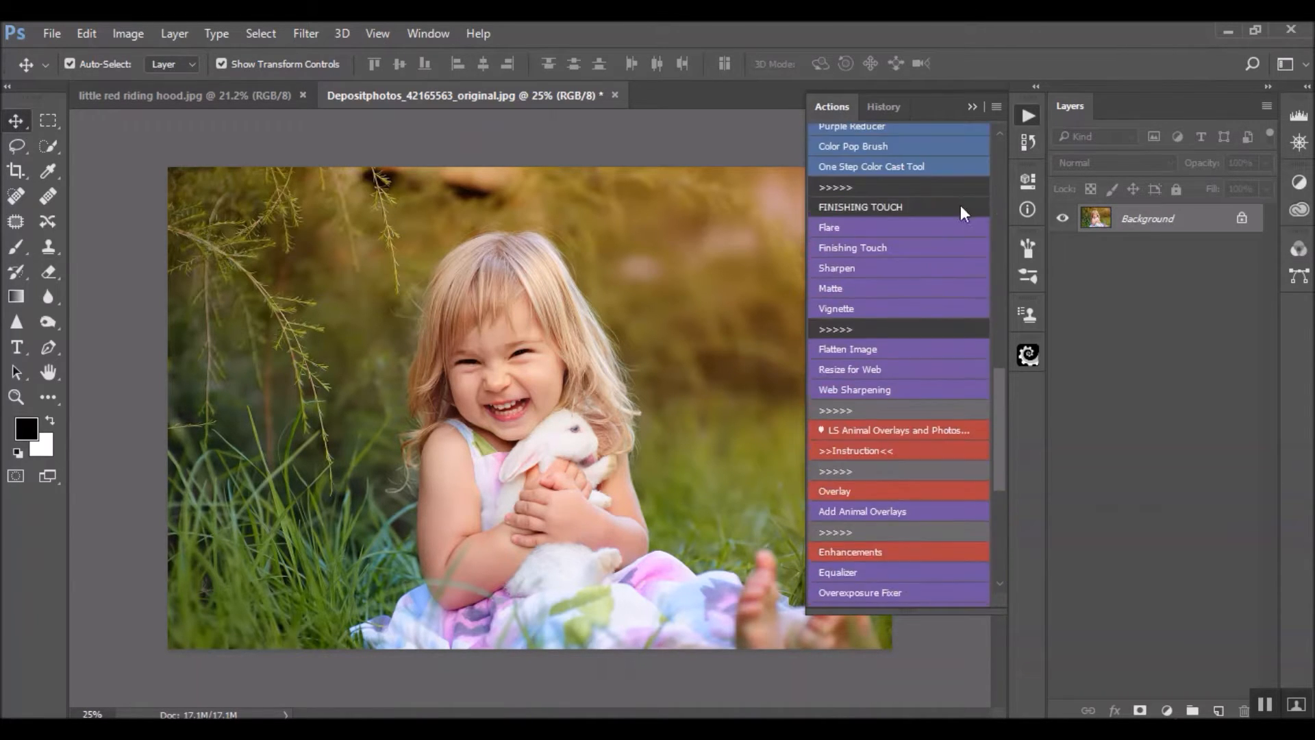
pyautogui.scroll(15, 962, 213)
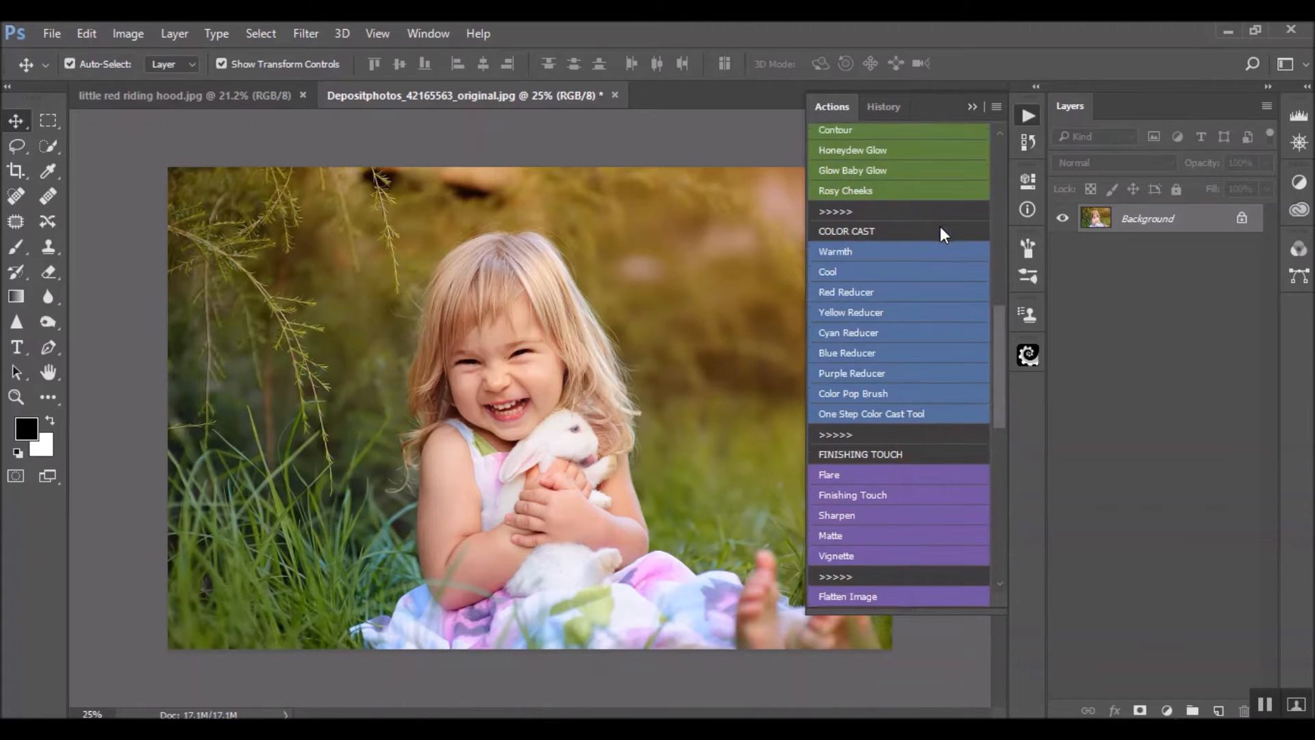
pyautogui.click(998, 107)
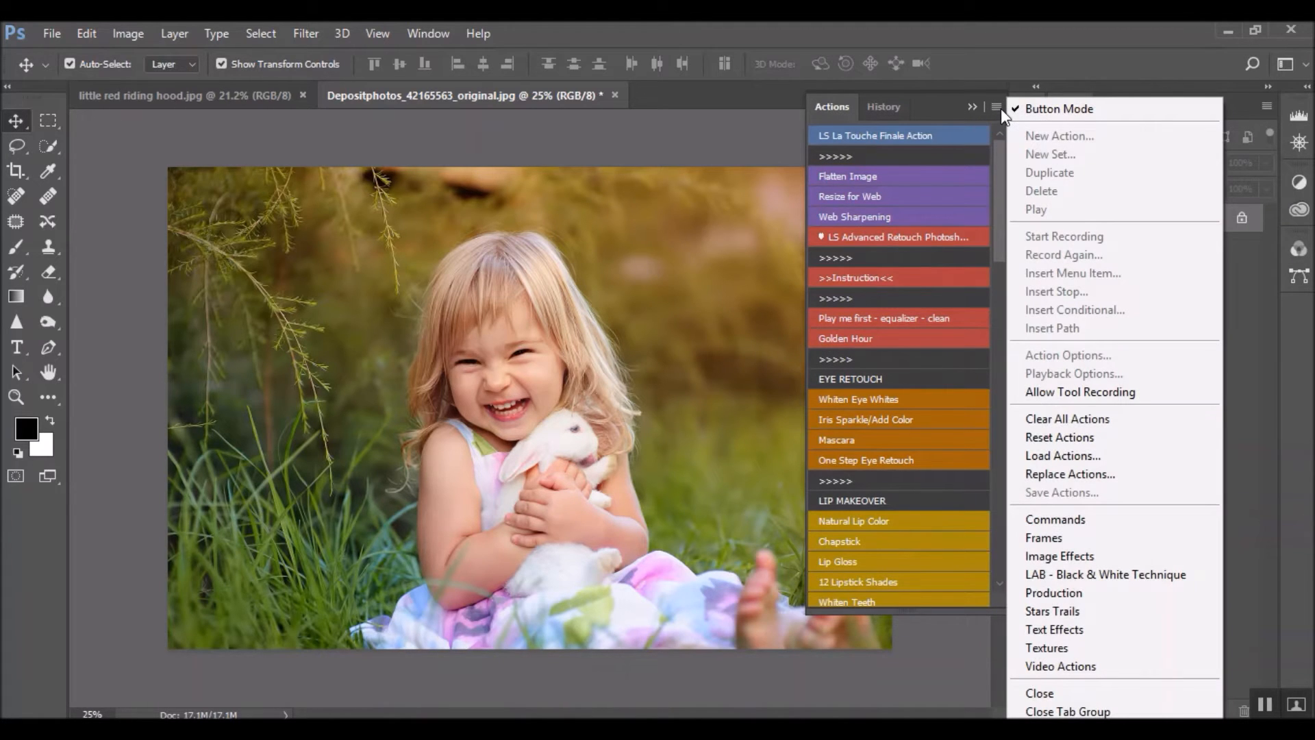
pyautogui.click(419, 33)
pyautogui.click(433, 32)
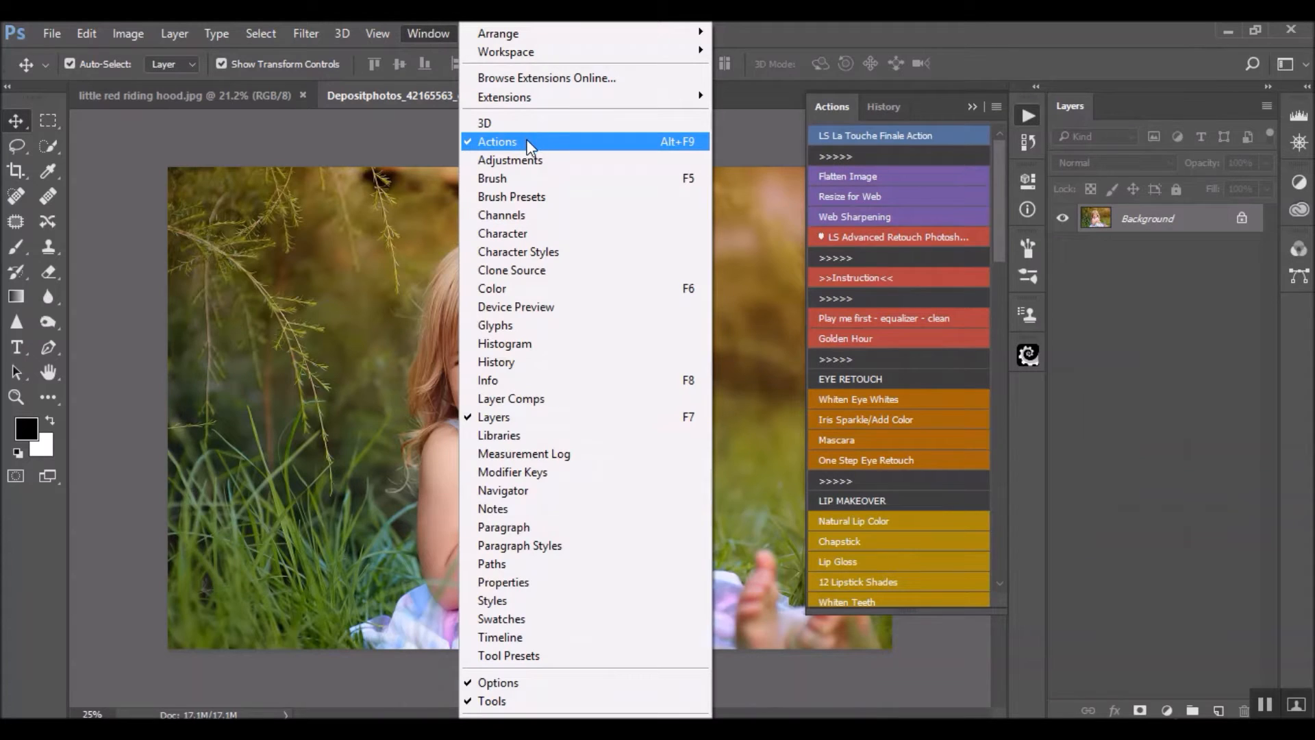
pyautogui.click(433, 27)
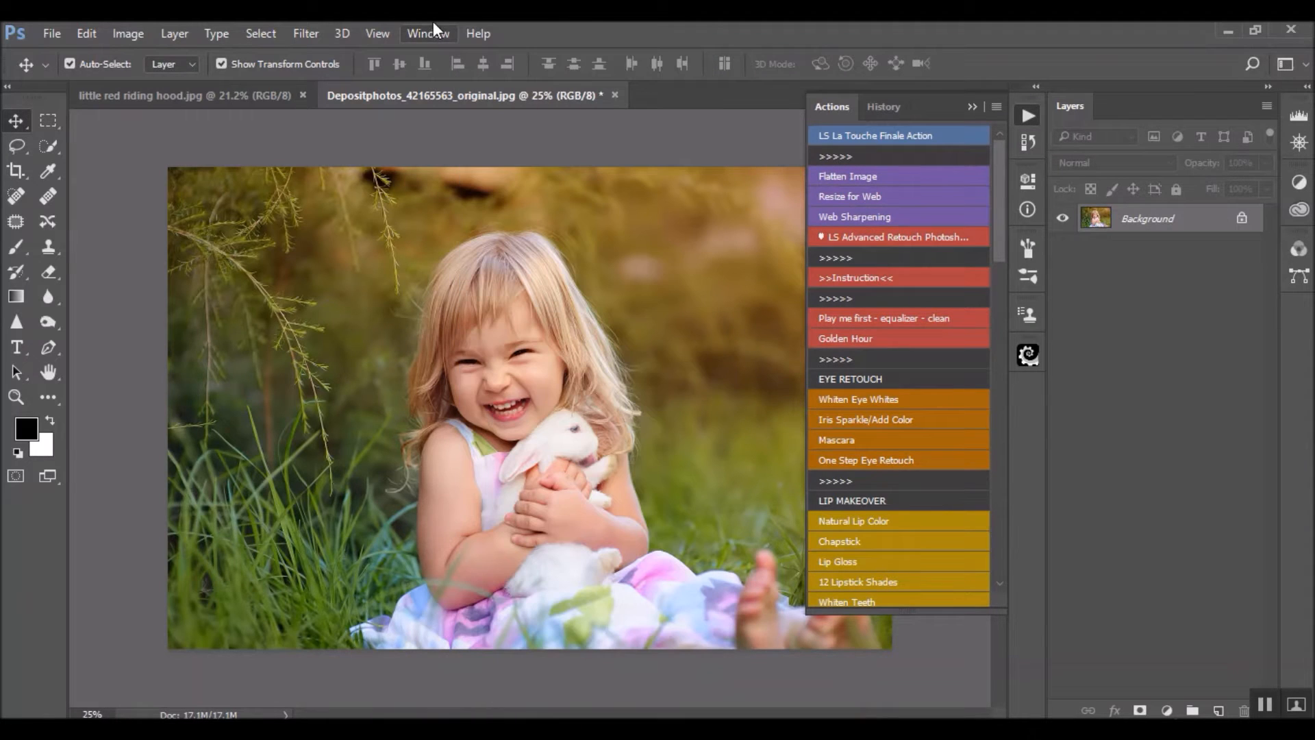
pyautogui.click(999, 109)
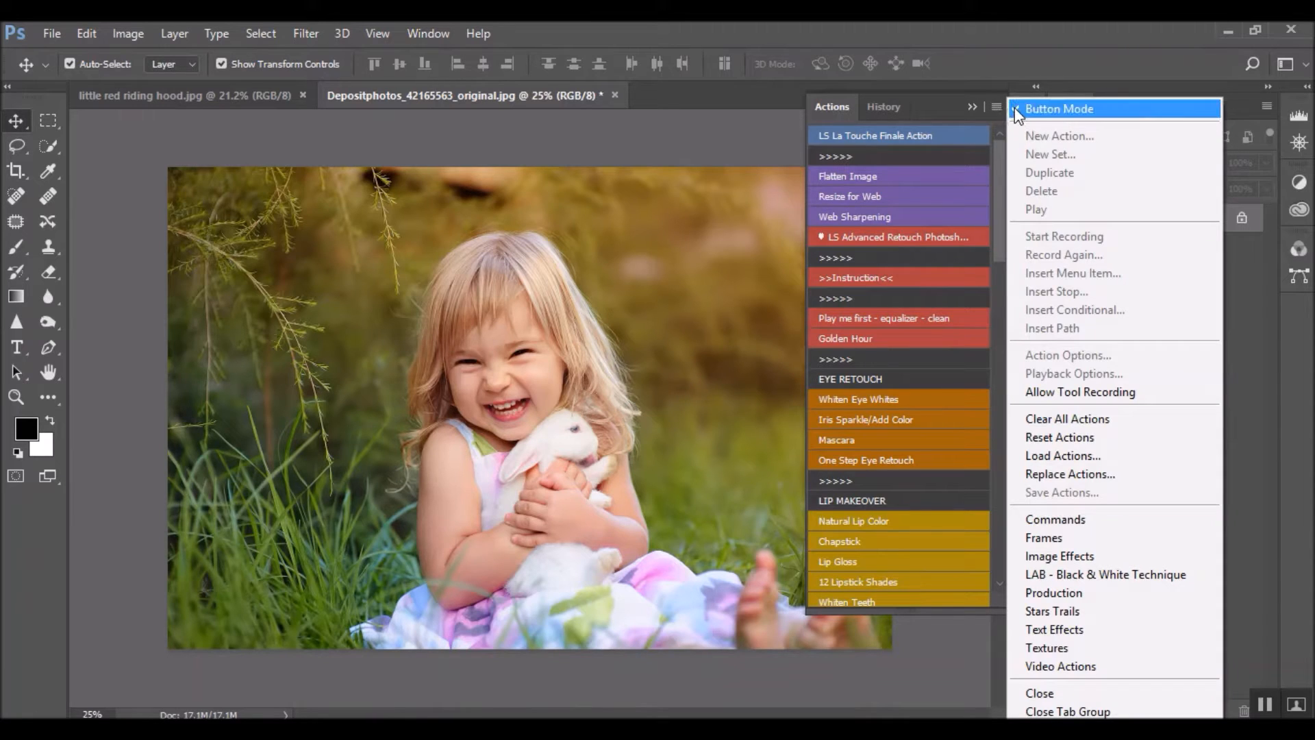
pyautogui.click(1015, 110)
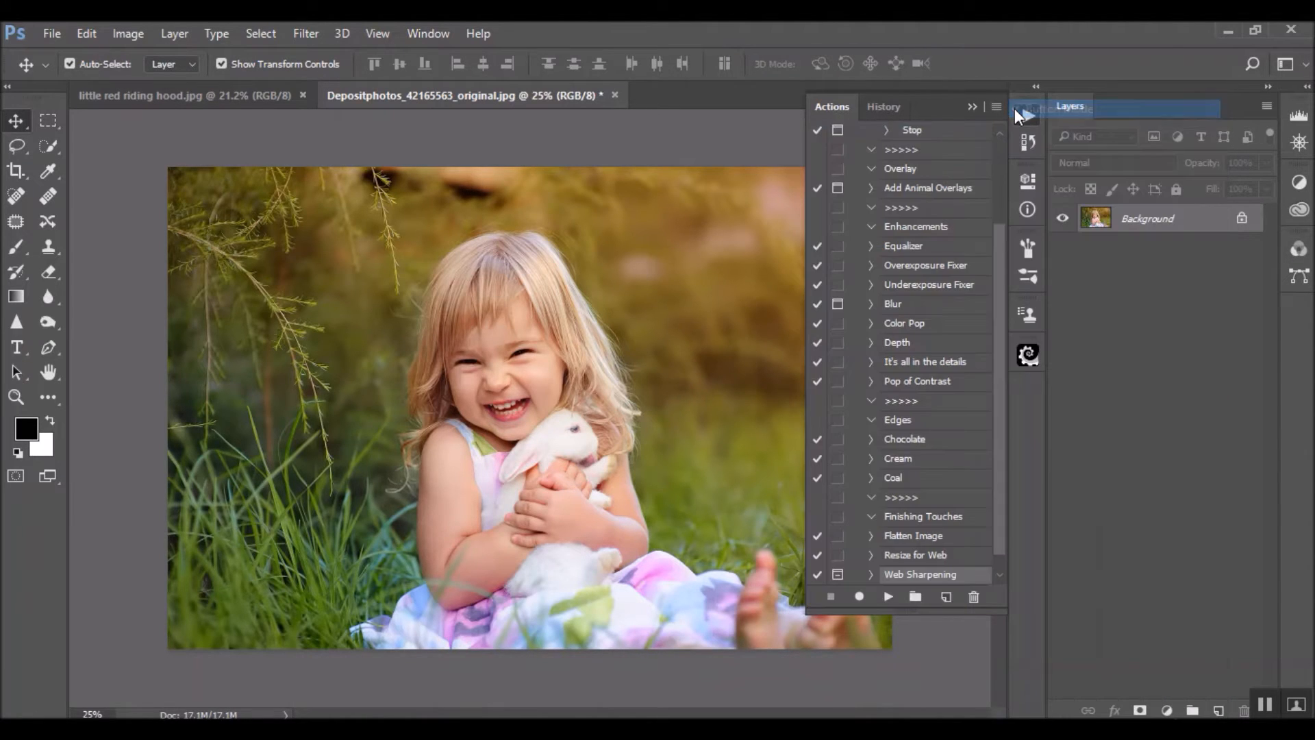
# Delete the existing LS La Touche Finale, LS Advanced Retouch and LS Animal Overlays action sets
pyautogui.scroll(3, 904, 230)
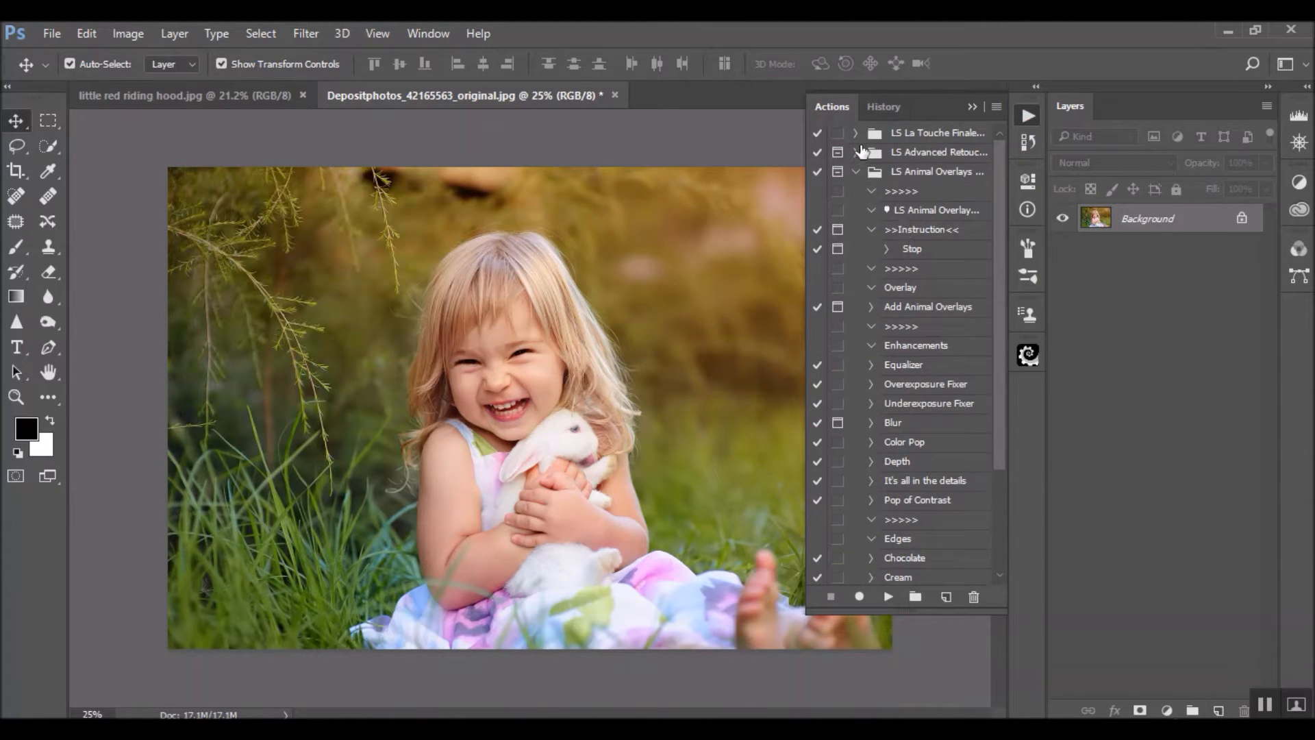
pyautogui.click(922, 150)
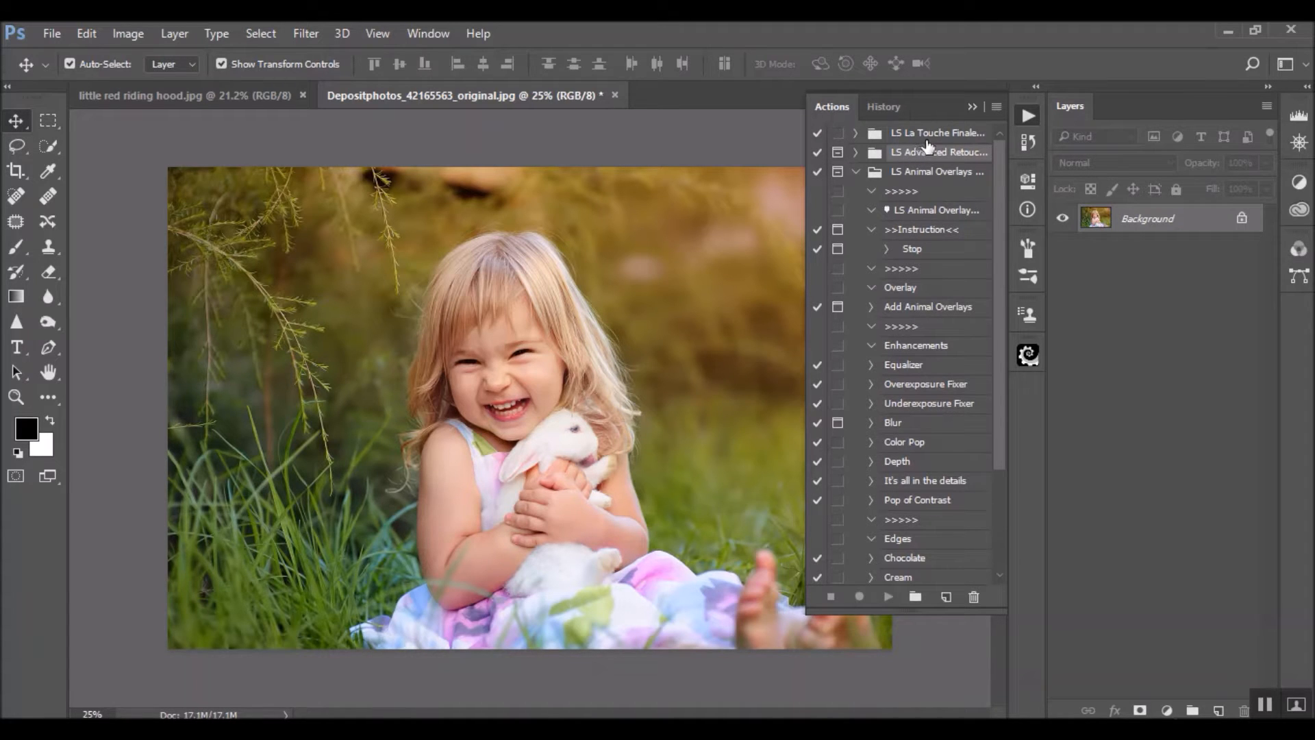
pyautogui.keyDown('shift'); pyautogui.click(924, 135); pyautogui.keyUp('shift')
pyautogui.click(971, 598)
pyautogui.moveTo(926, 131); pyautogui.dragTo(973, 595)
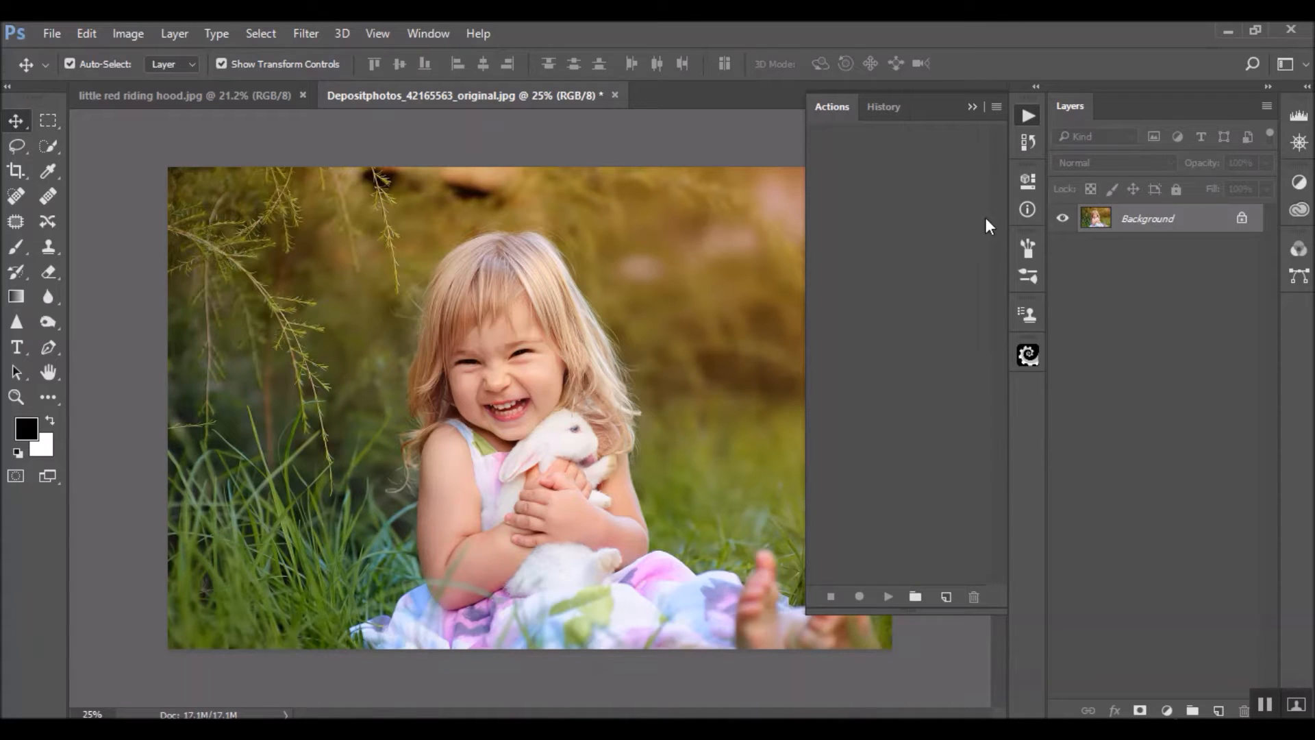
# Load the action file LS Animal Overlays and Photoshop Actions.atn from the 2017 > Overlays > March > Easter folder
pyautogui.click(997, 107)
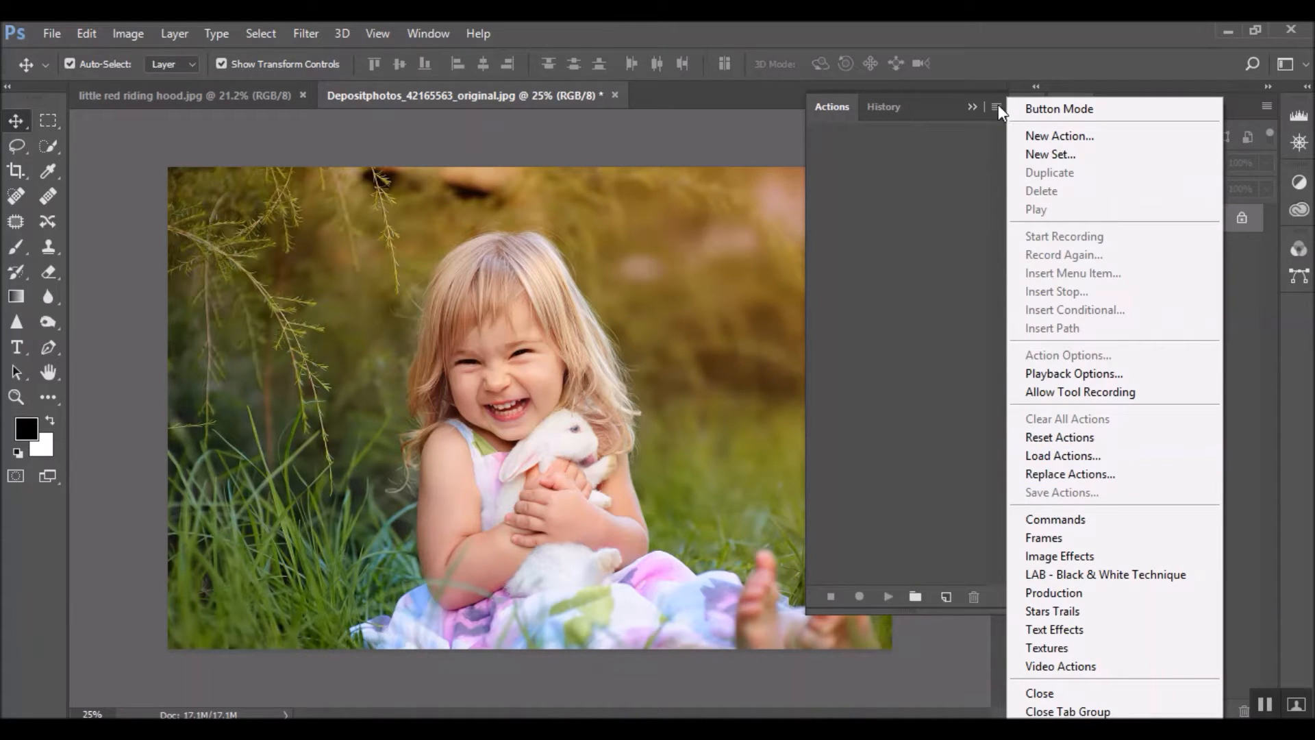
pyautogui.click(1063, 456)
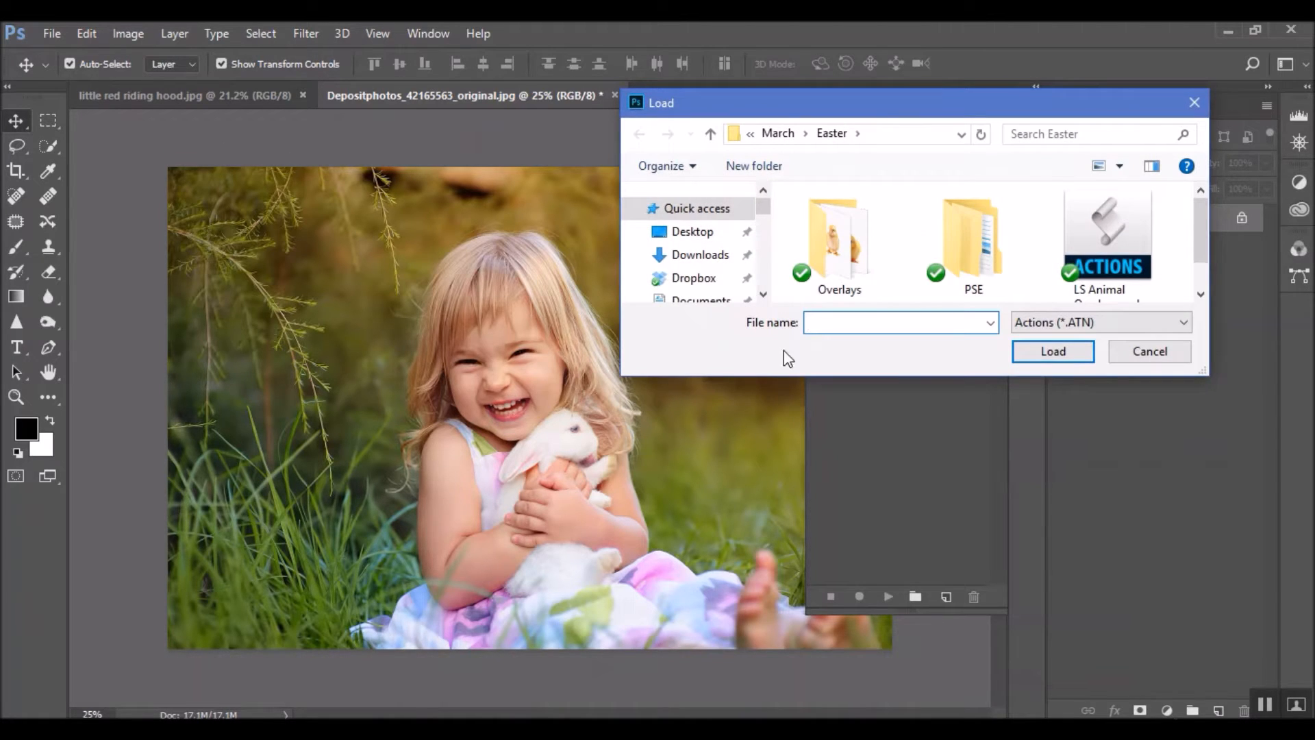
pyautogui.moveTo(1206, 373); pyautogui.dragTo(1309, 579)
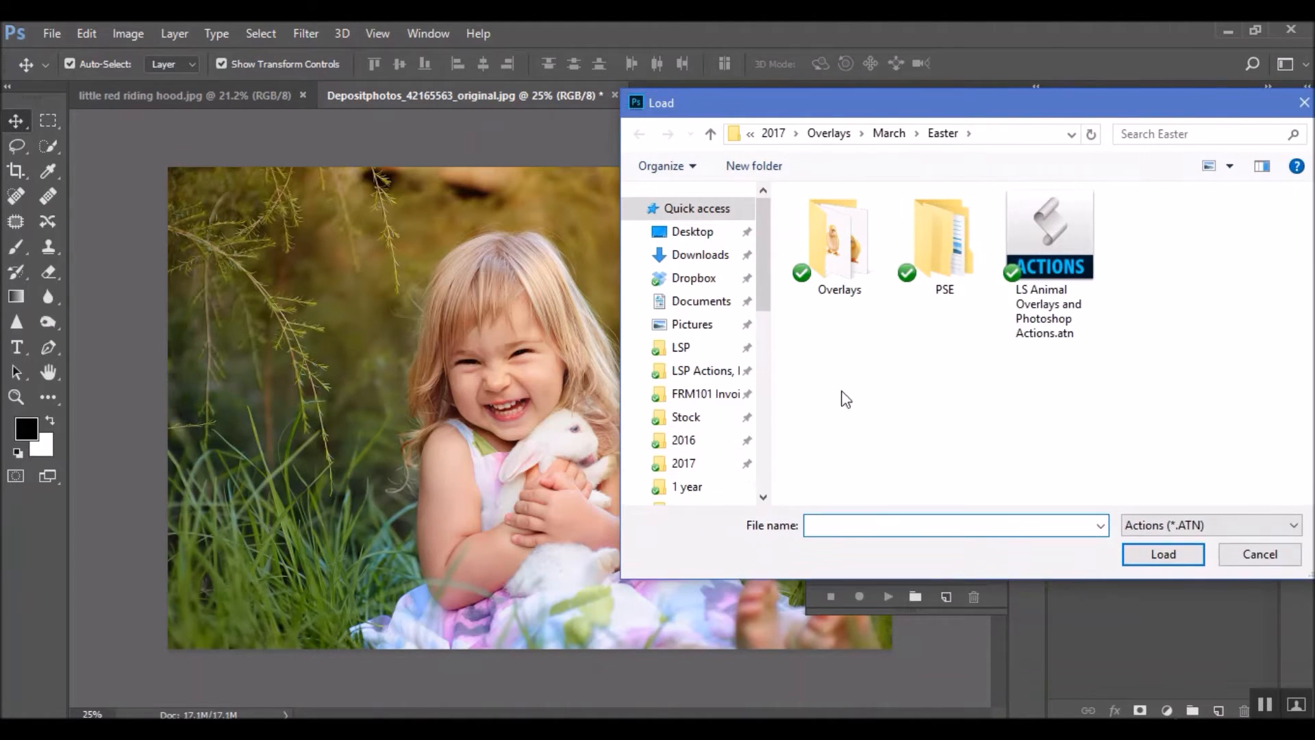
pyautogui.scroll(-1, 707, 438)
pyautogui.scroll(-1, 707, 438)
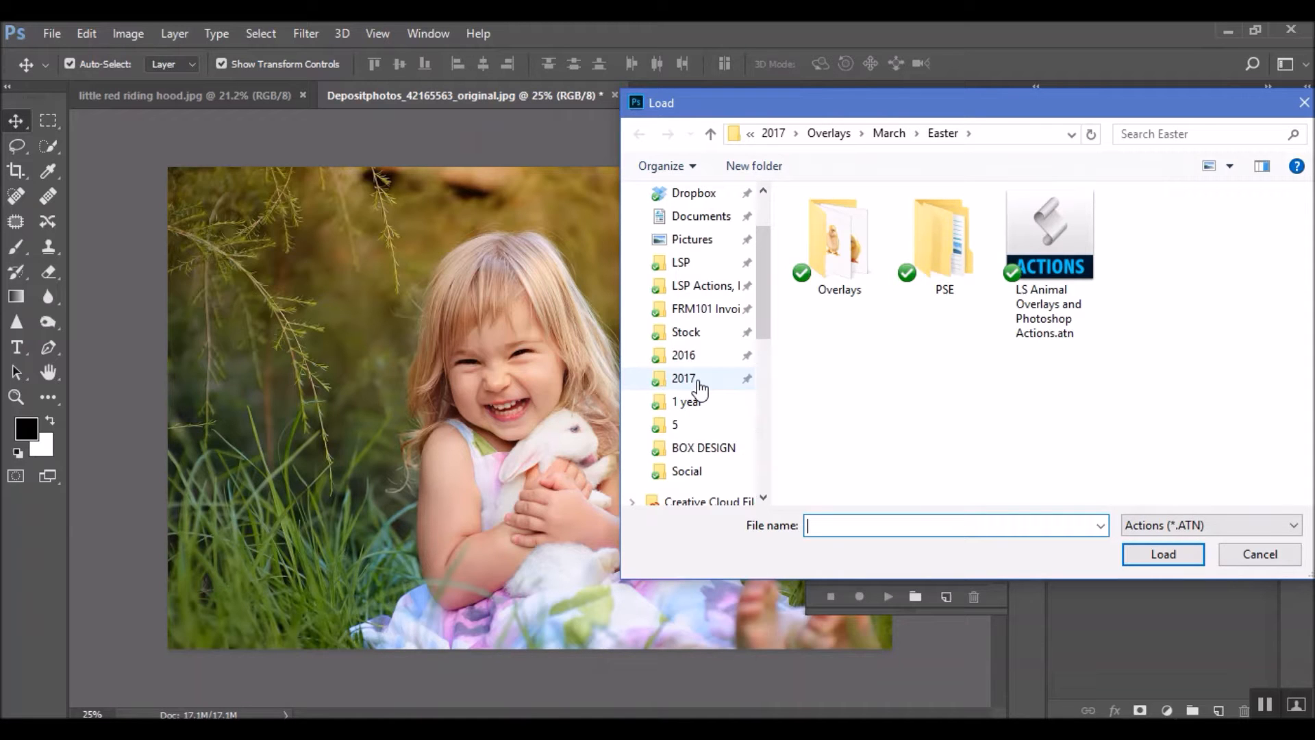
pyautogui.scroll(2, 685, 322)
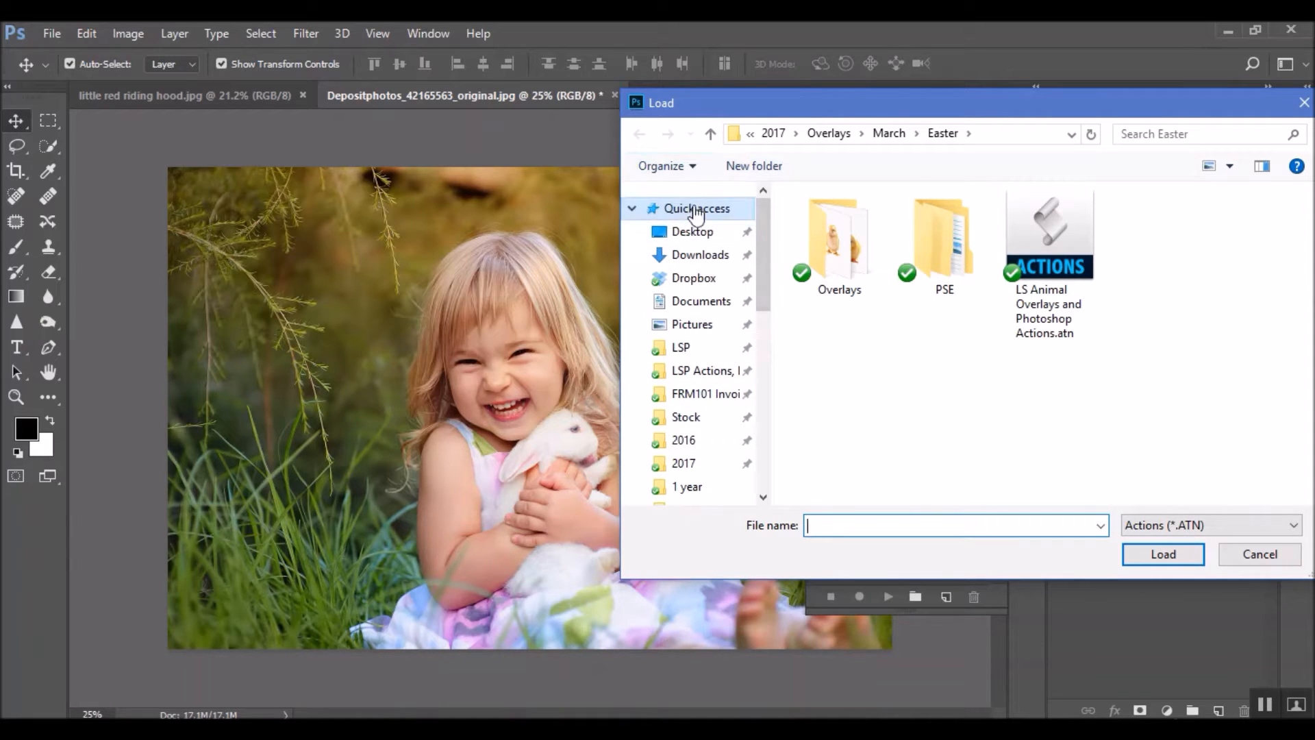
pyautogui.scroll(-2, 680, 384)
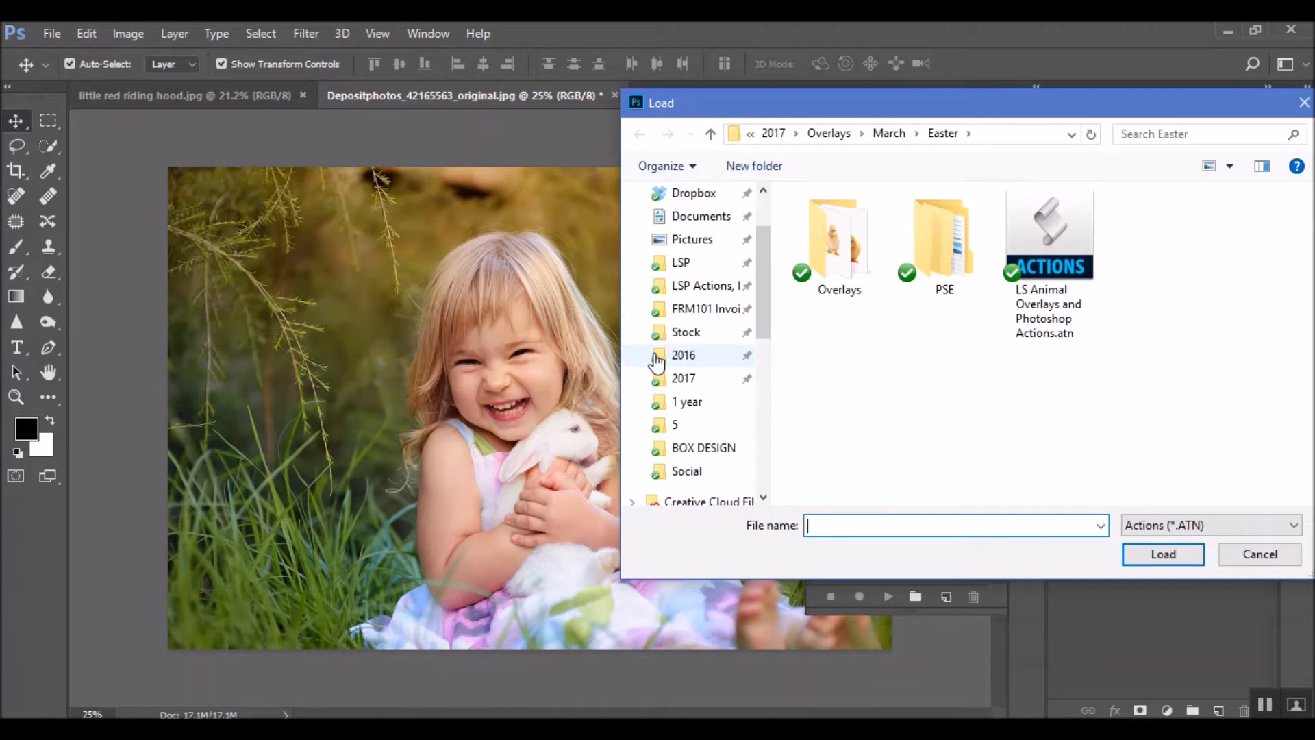
pyautogui.click(680, 386)
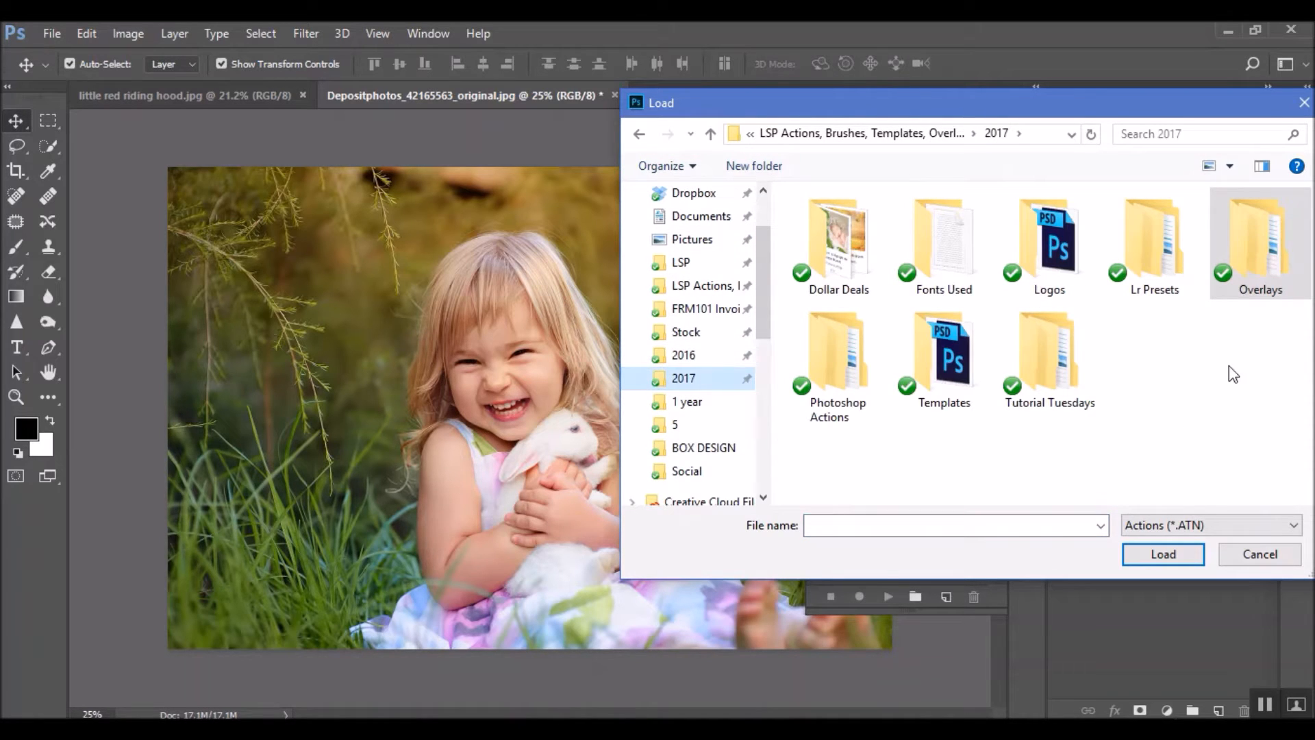
pyautogui.doubleClick(1258, 274)
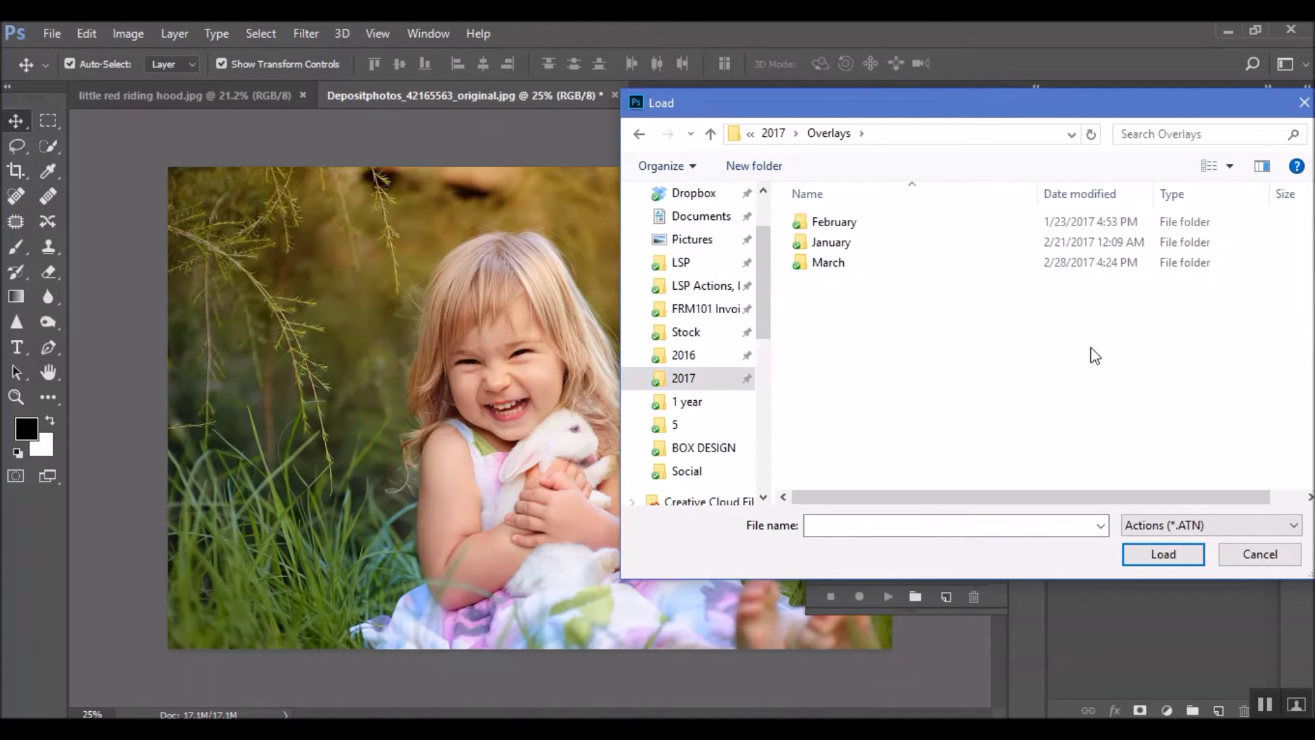
pyautogui.doubleClick(831, 262)
pyautogui.doubleClick(827, 222)
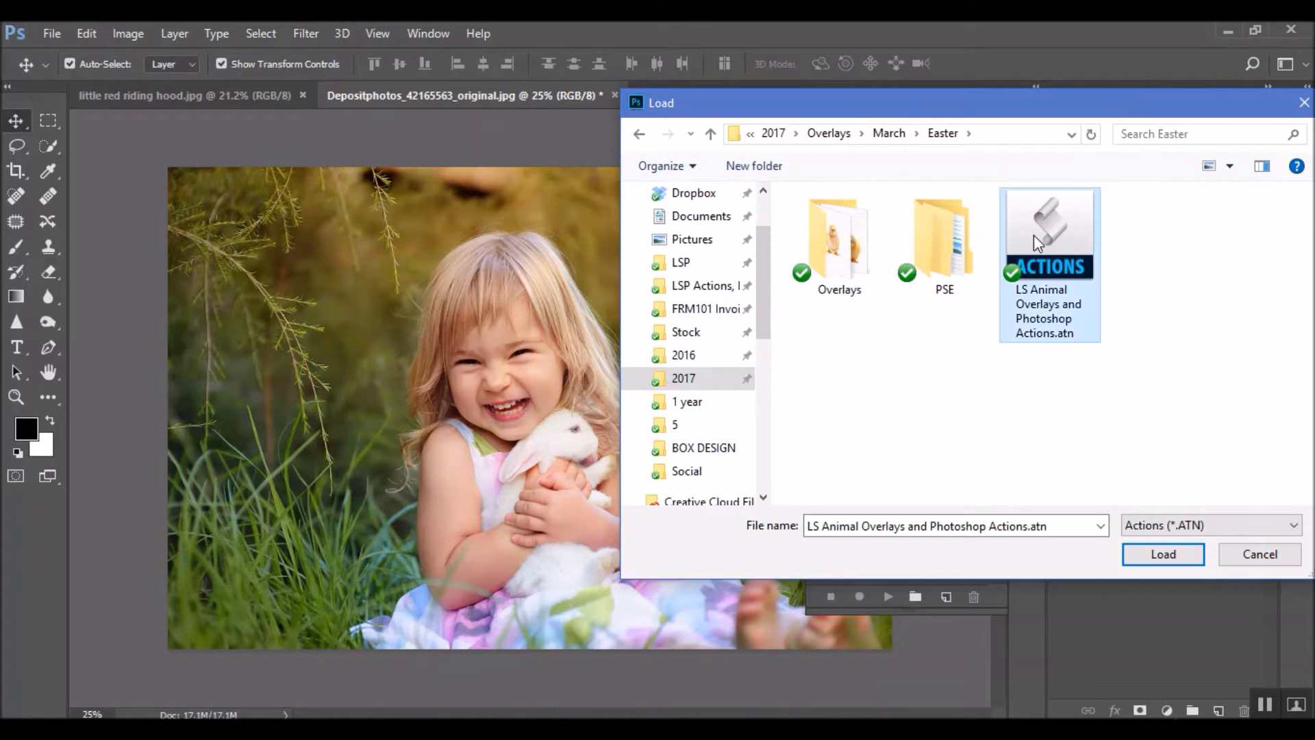
pyautogui.doubleClick(1031, 257)
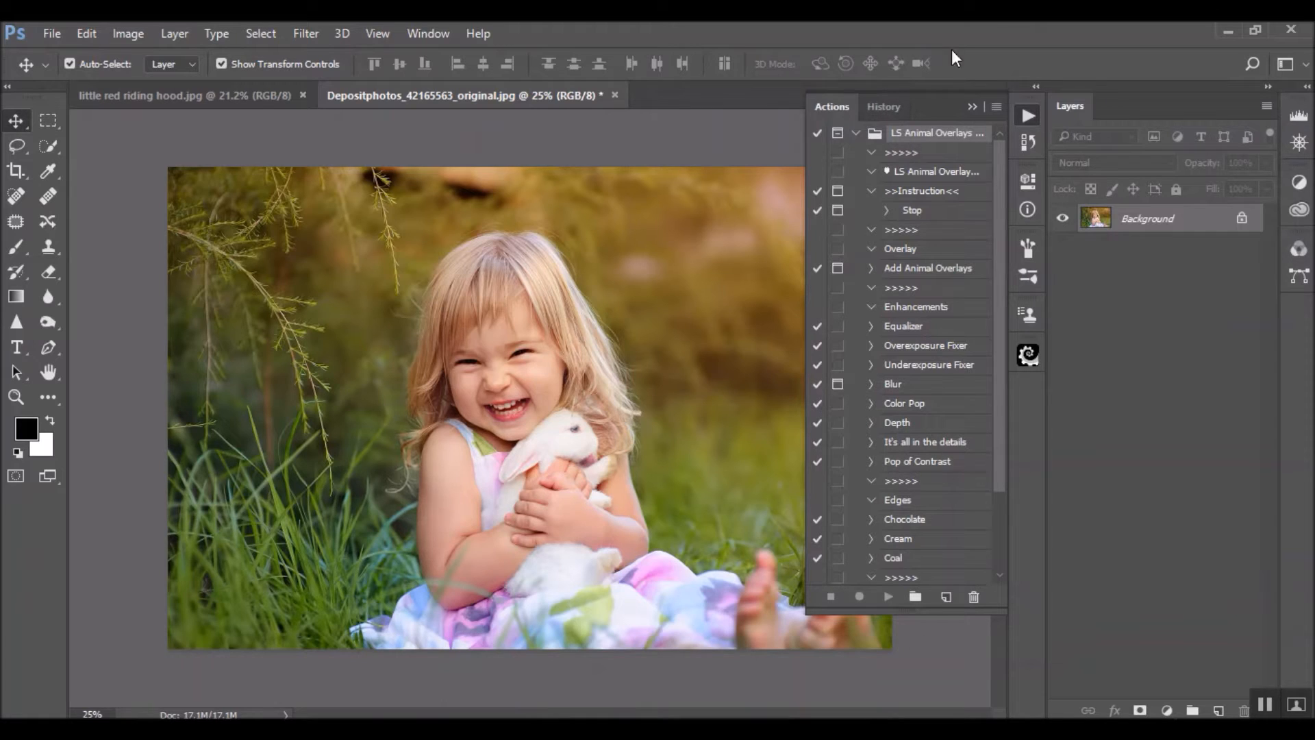
# Turn Button Mode back on for the actions and look through the loaded LS Animal Overlays set
pyautogui.click(997, 107)
pyautogui.click(1086, 109)
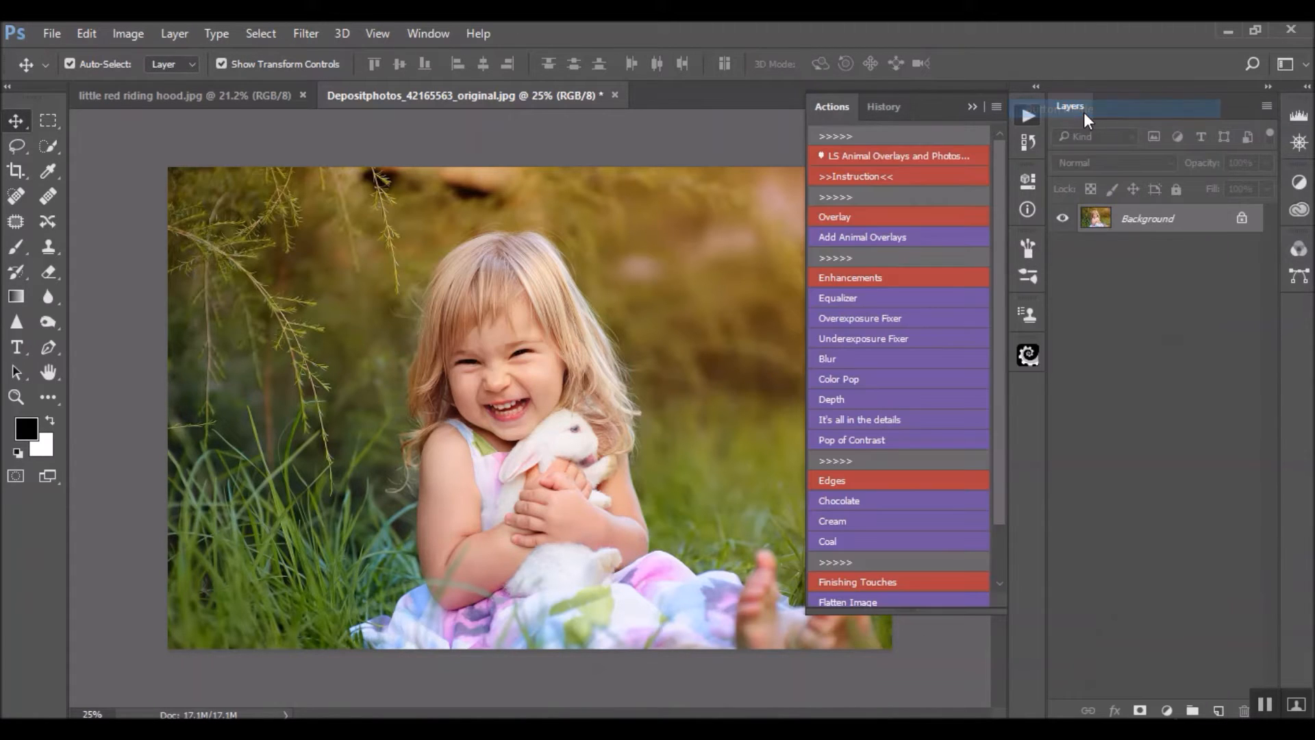
pyautogui.scroll(-1, 918, 295)
pyautogui.scroll(-1, 918, 300)
pyautogui.scroll(1, 911, 308)
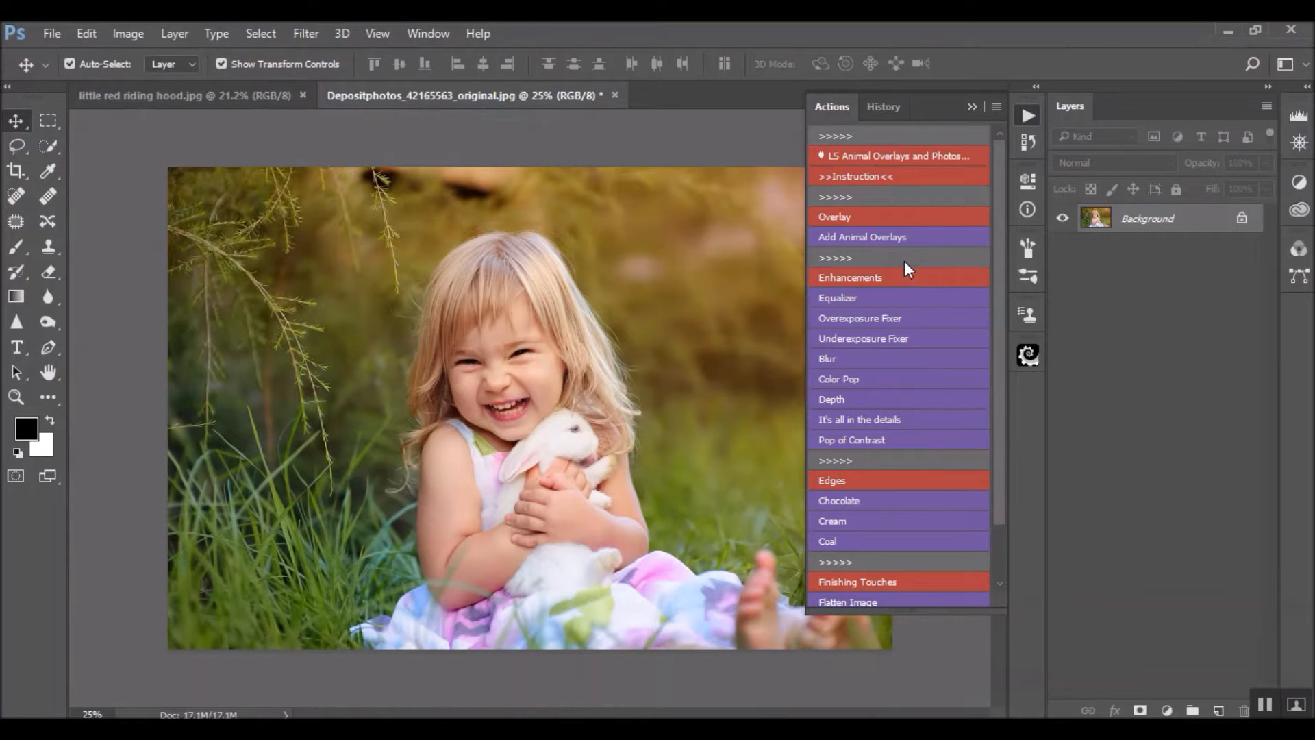
# Run the Add Animal Overlays action and browse to the 2017 > Overlays > March > Easter > Overlays folder
pyautogui.click(902, 237)
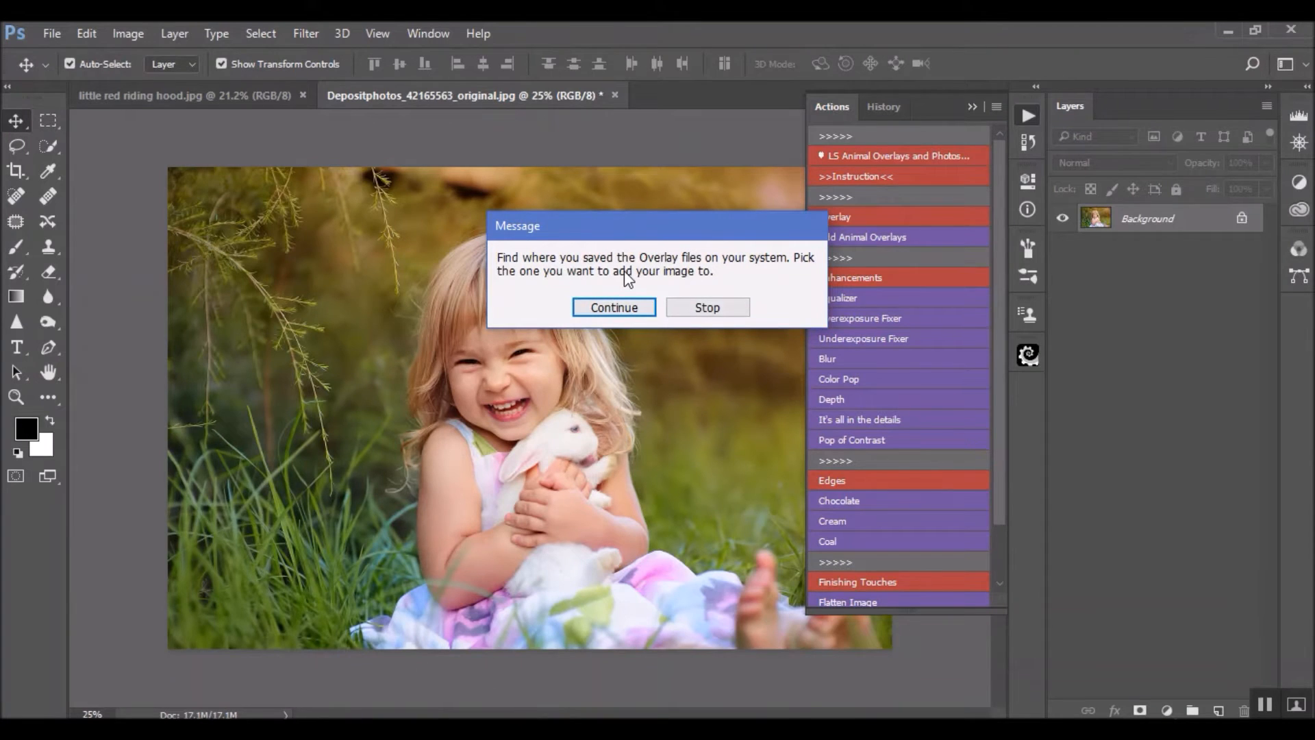
pyautogui.click(635, 309)
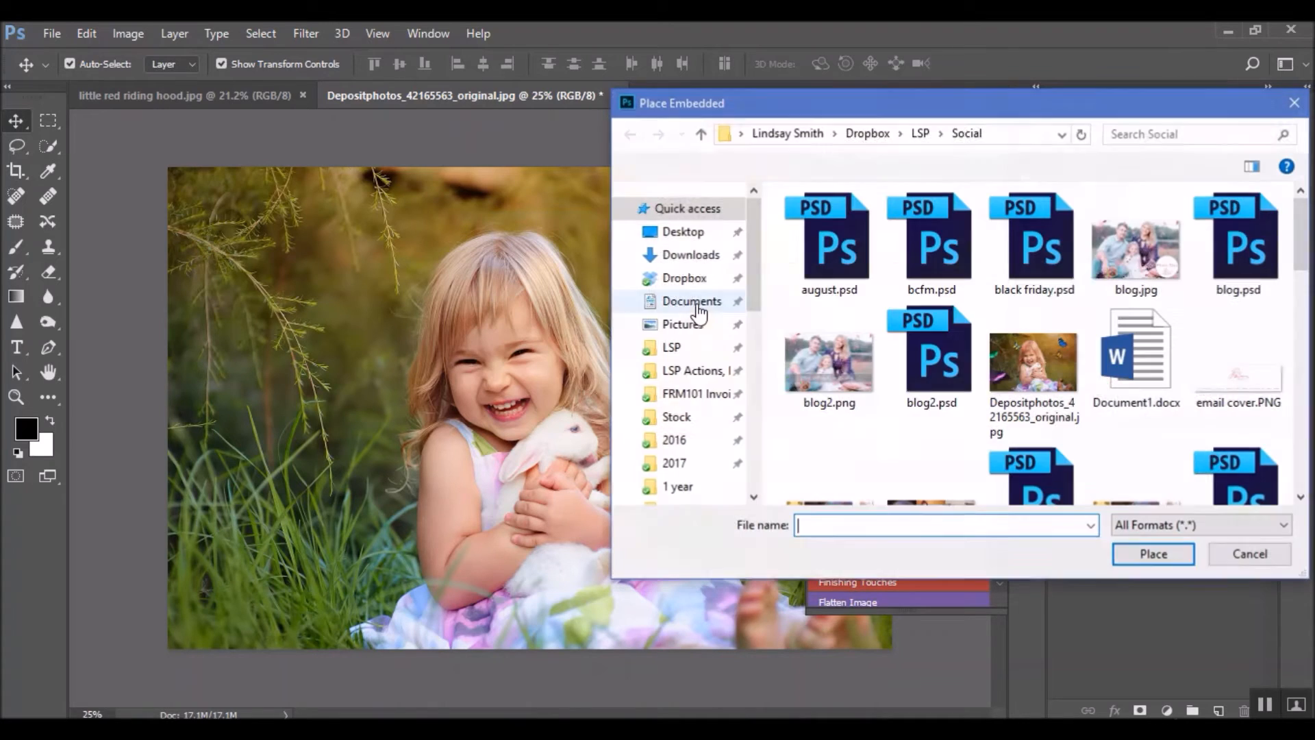
pyautogui.click(688, 464)
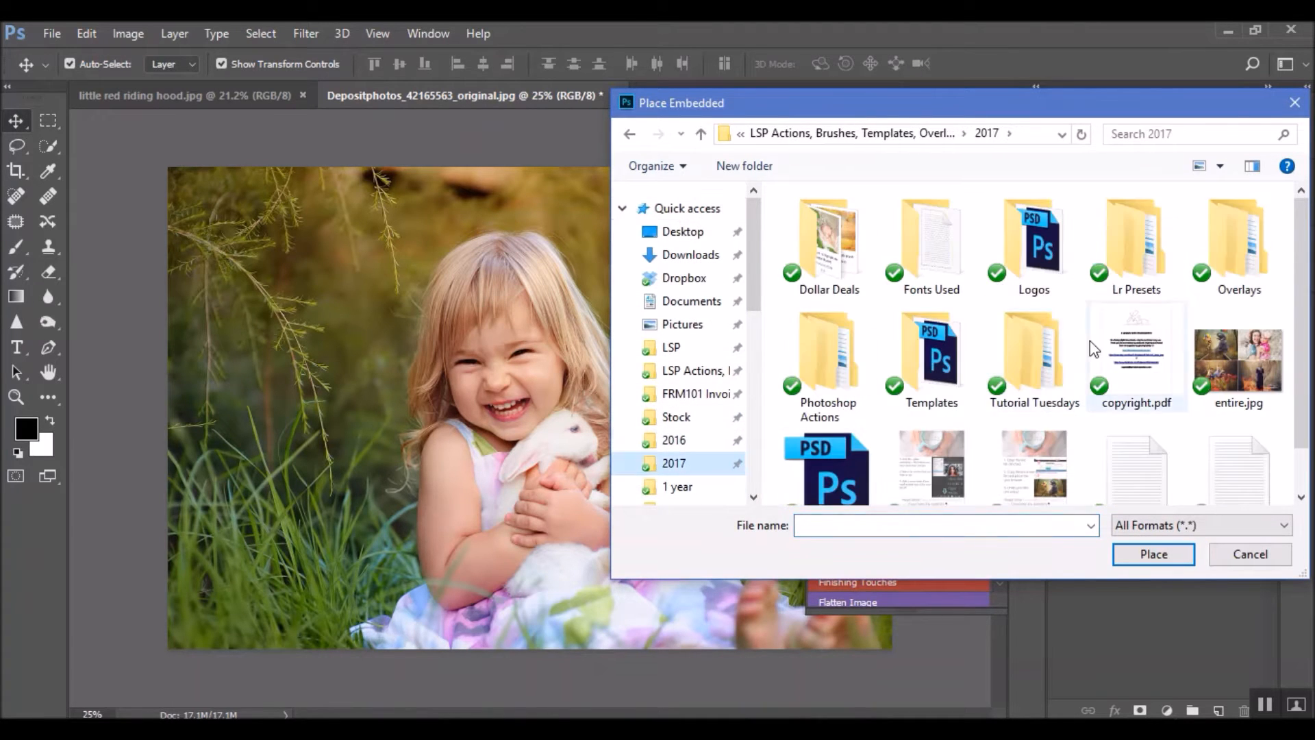
pyautogui.doubleClick(1239, 244)
pyautogui.doubleClick(899, 266)
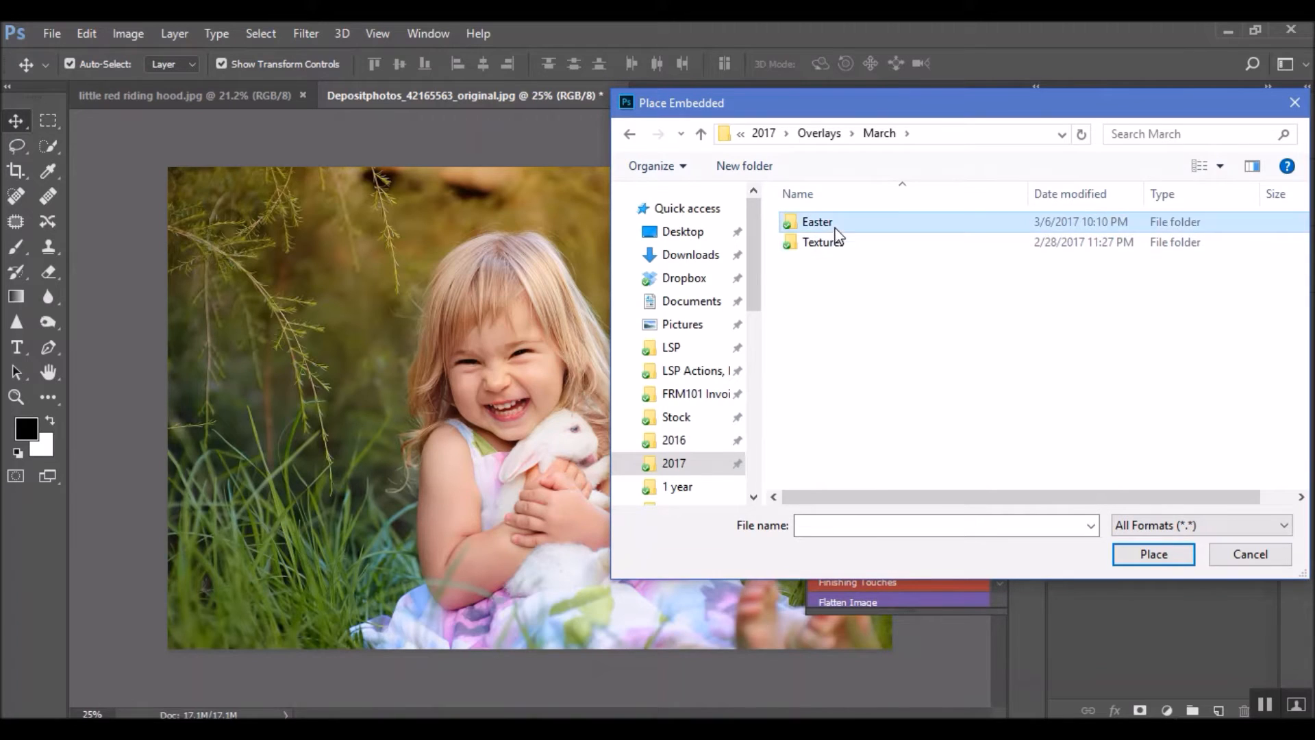
pyautogui.doubleClick(833, 225)
pyautogui.doubleClick(832, 236)
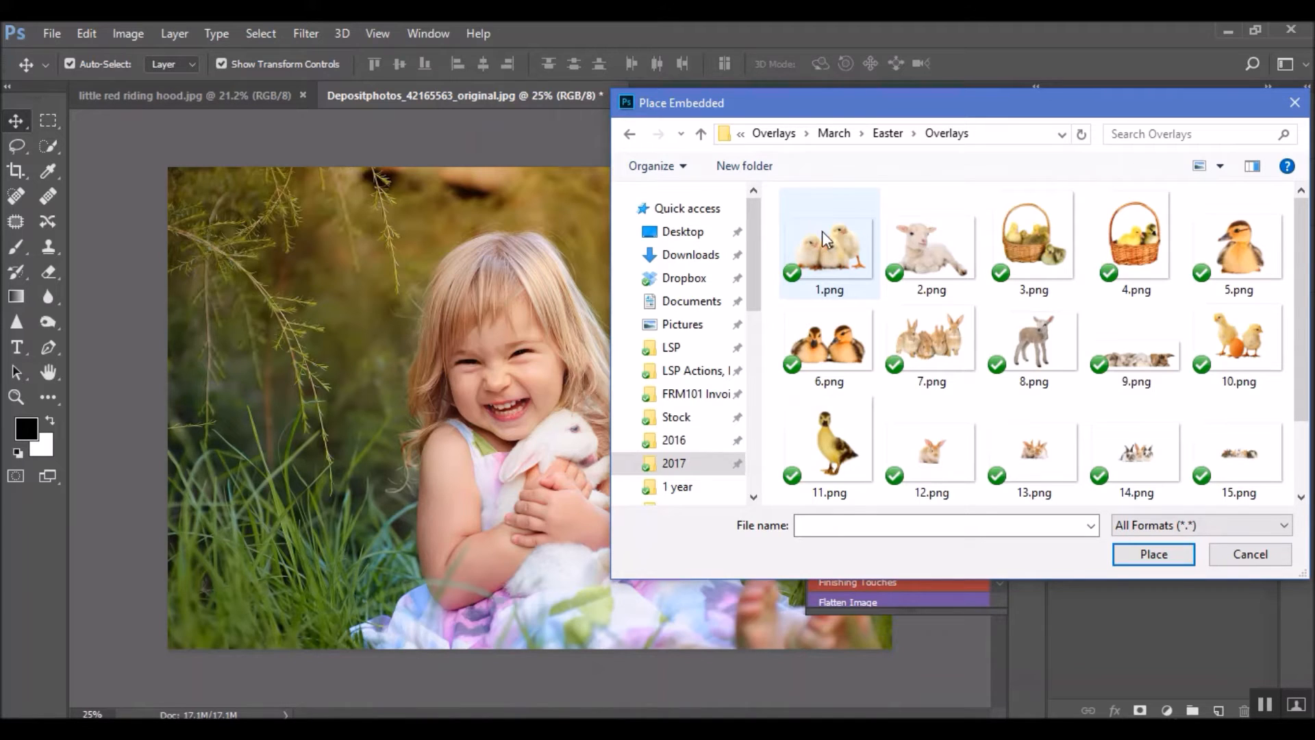
# Look through the animal overlay files and place the rabbit overlay 9.png in the photo
pyautogui.scroll(-1, 822, 232)
pyautogui.scroll(1, 925, 356)
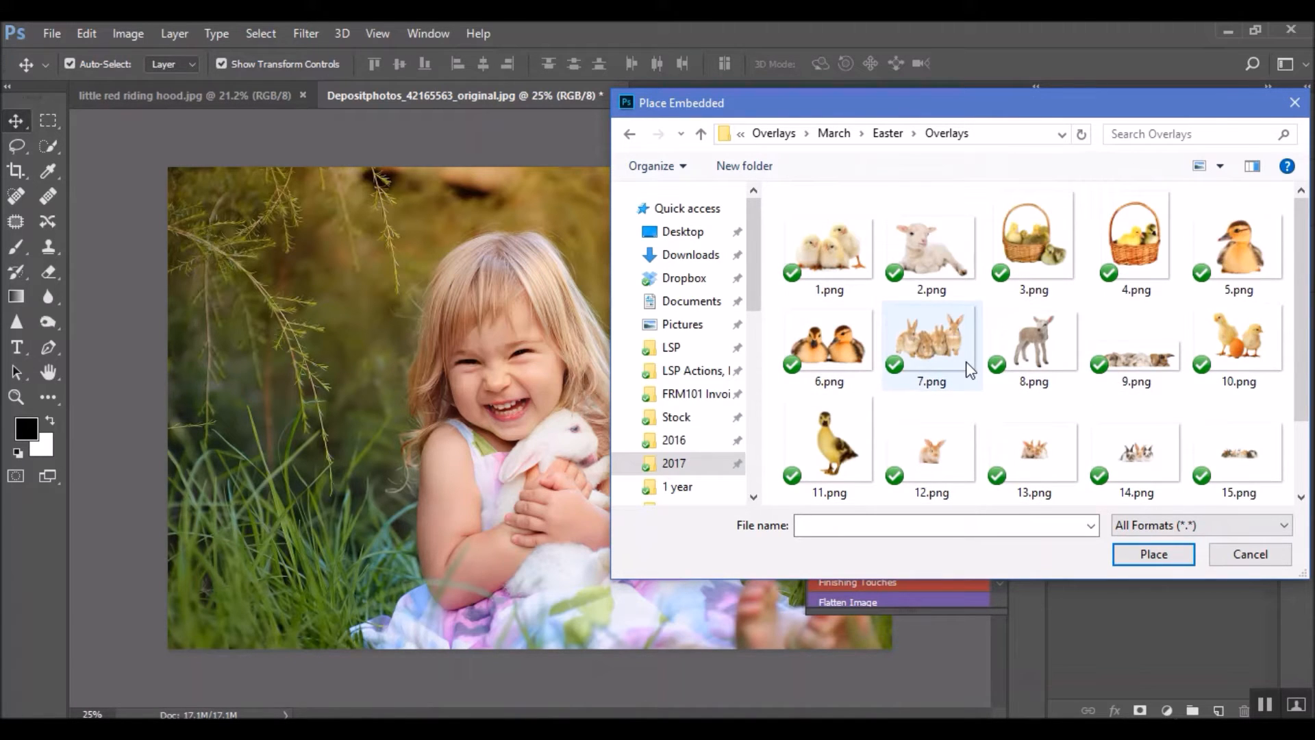
pyautogui.scroll(-1, 970, 370)
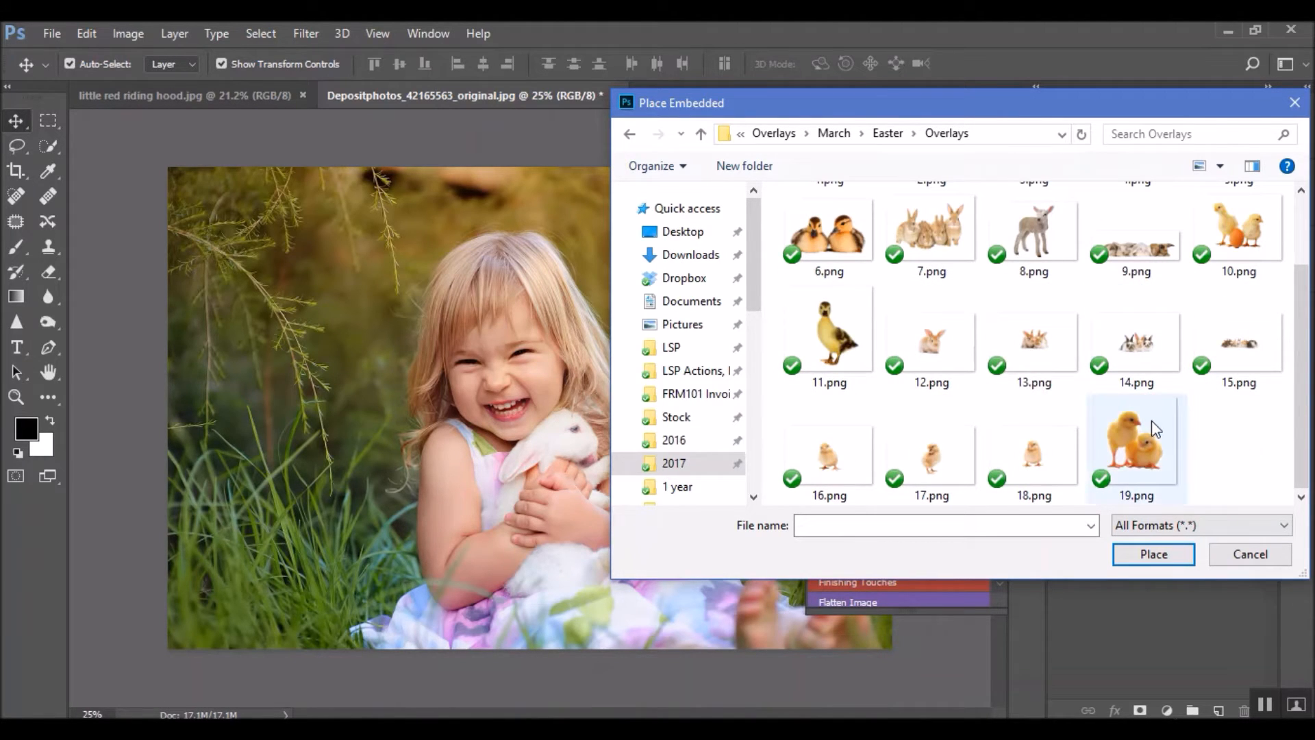
pyautogui.click(1154, 251)
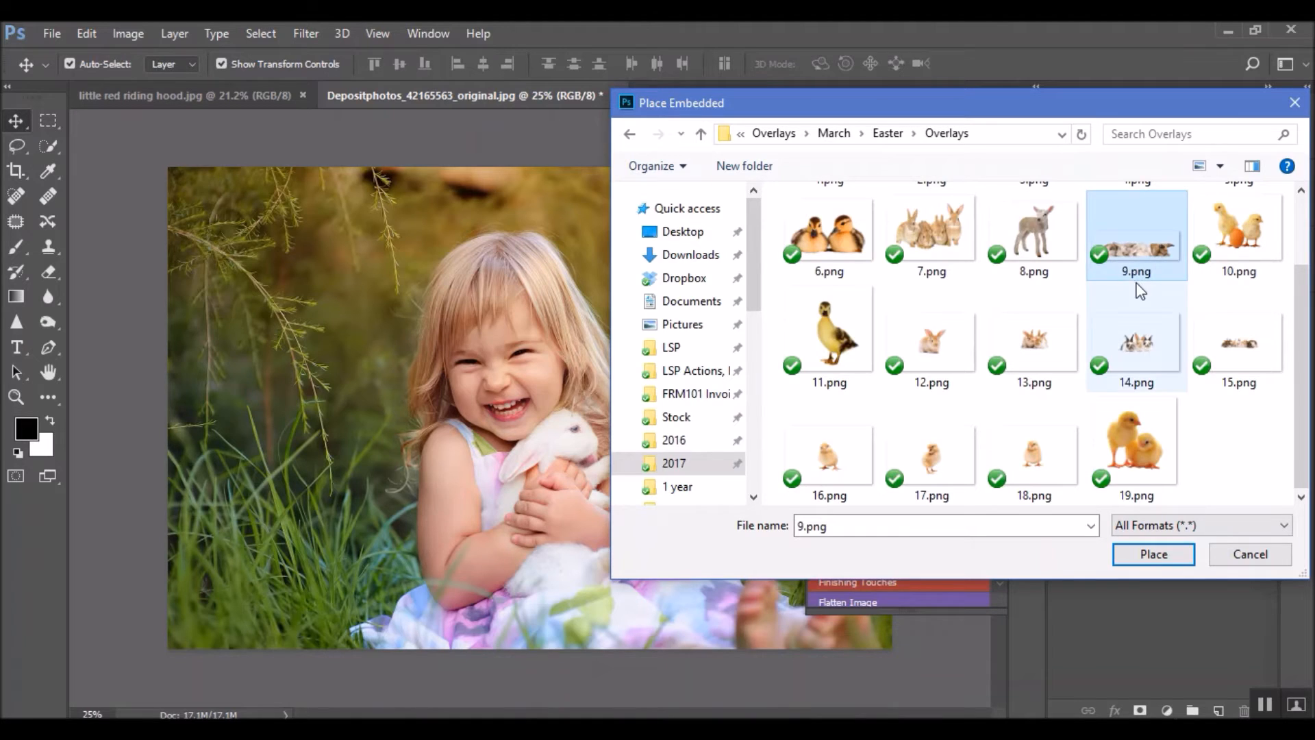
pyautogui.doubleClick(1153, 251)
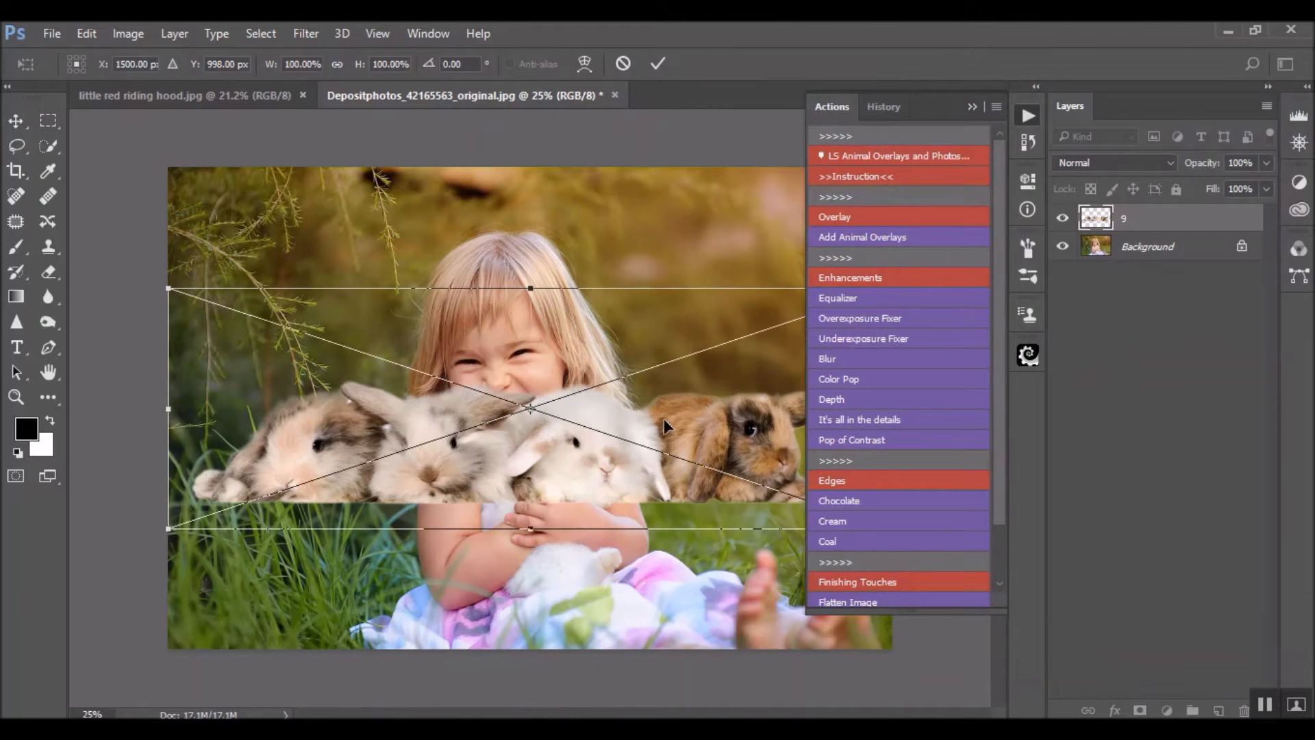
# Move the placed rabbit overlay down to the photo's lower edge so the rabbits sit in front of the girl
pyautogui.click(973, 107)
pyautogui.moveTo(773, 428); pyautogui.dragTo(783, 548)
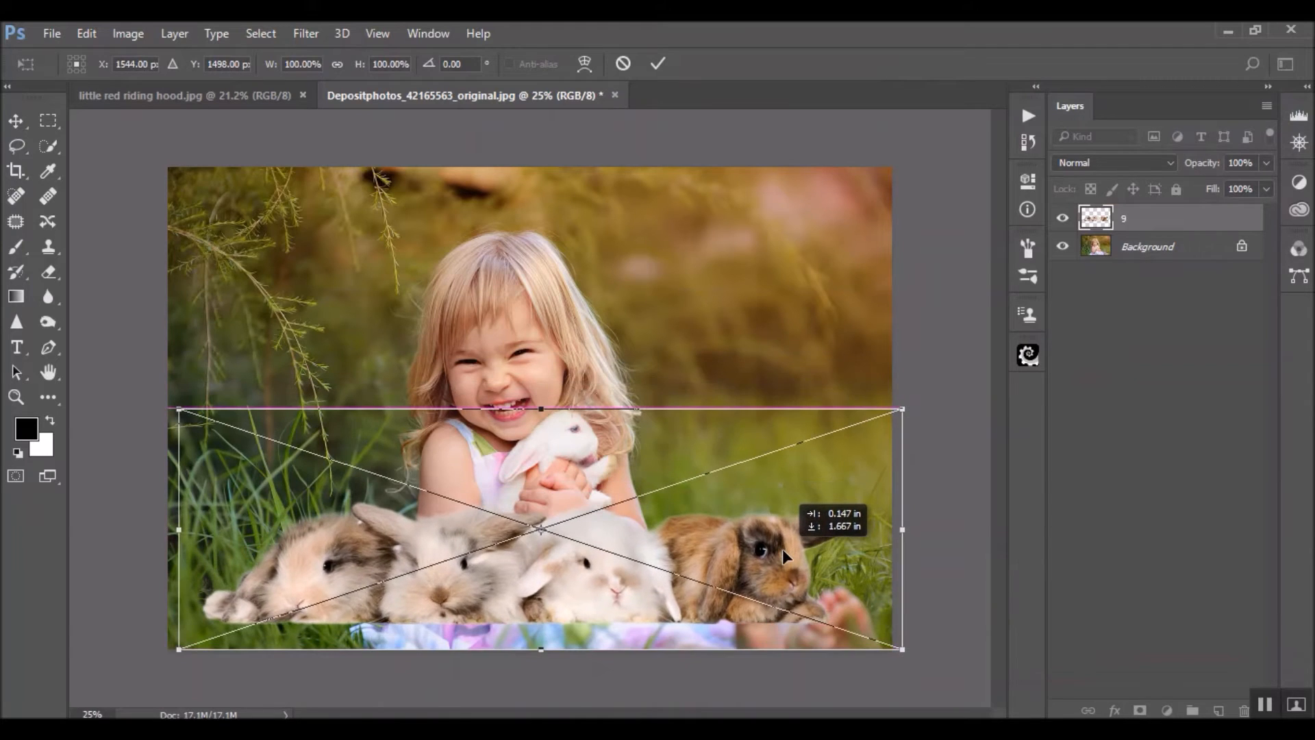
pyautogui.moveTo(792, 554); pyautogui.dragTo(795, 584)
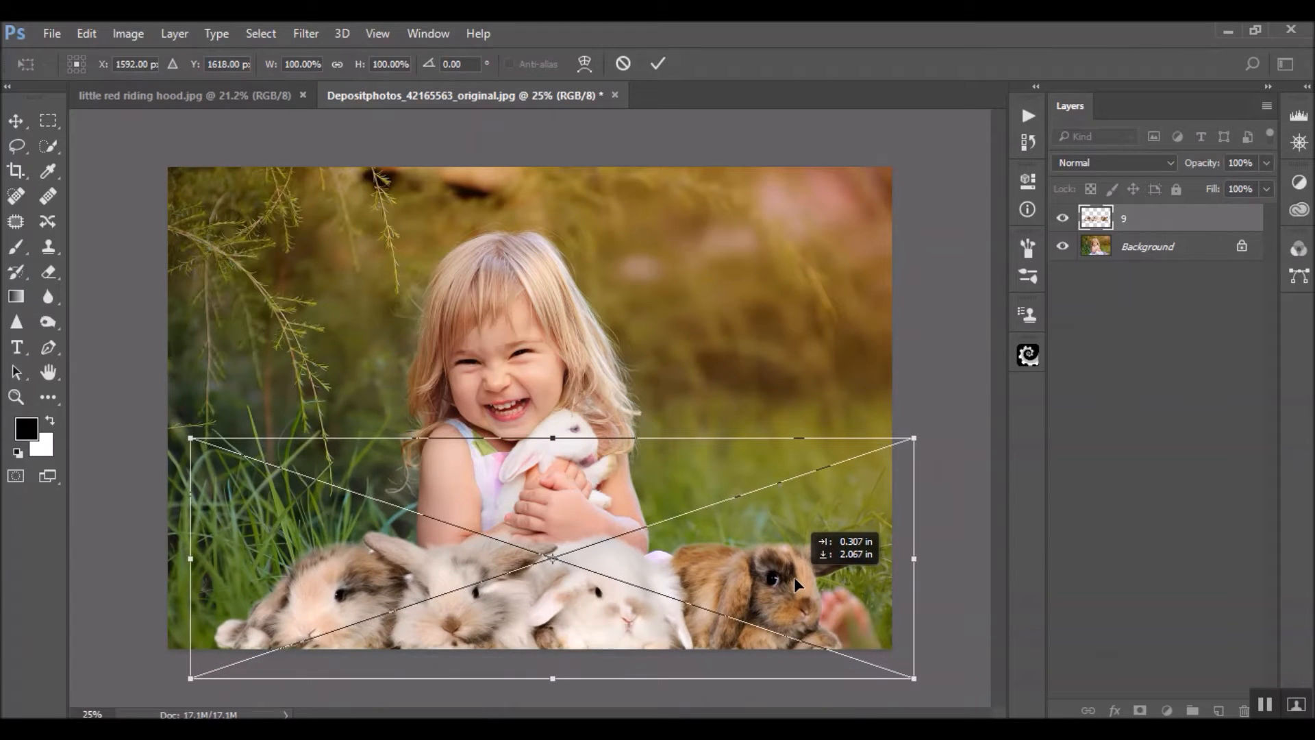
pyautogui.moveTo(795, 576); pyautogui.dragTo(794, 577)
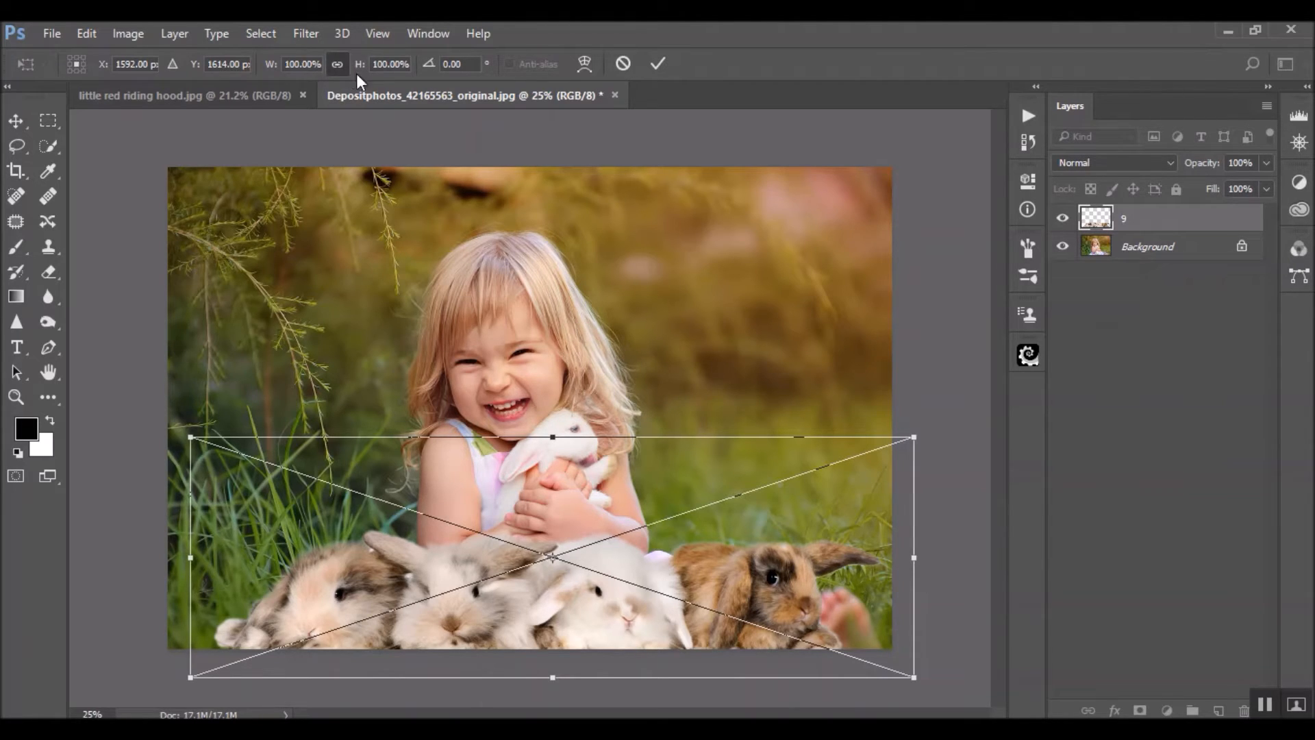
# Scale the rabbit overlay proportionally to 64%, position it over the girl's blanket beside her feet, and commit the placement
pyautogui.moveTo(915, 437); pyautogui.dragTo(661, 569)
pyautogui.moveTo(610, 605); pyautogui.dragTo(772, 599)
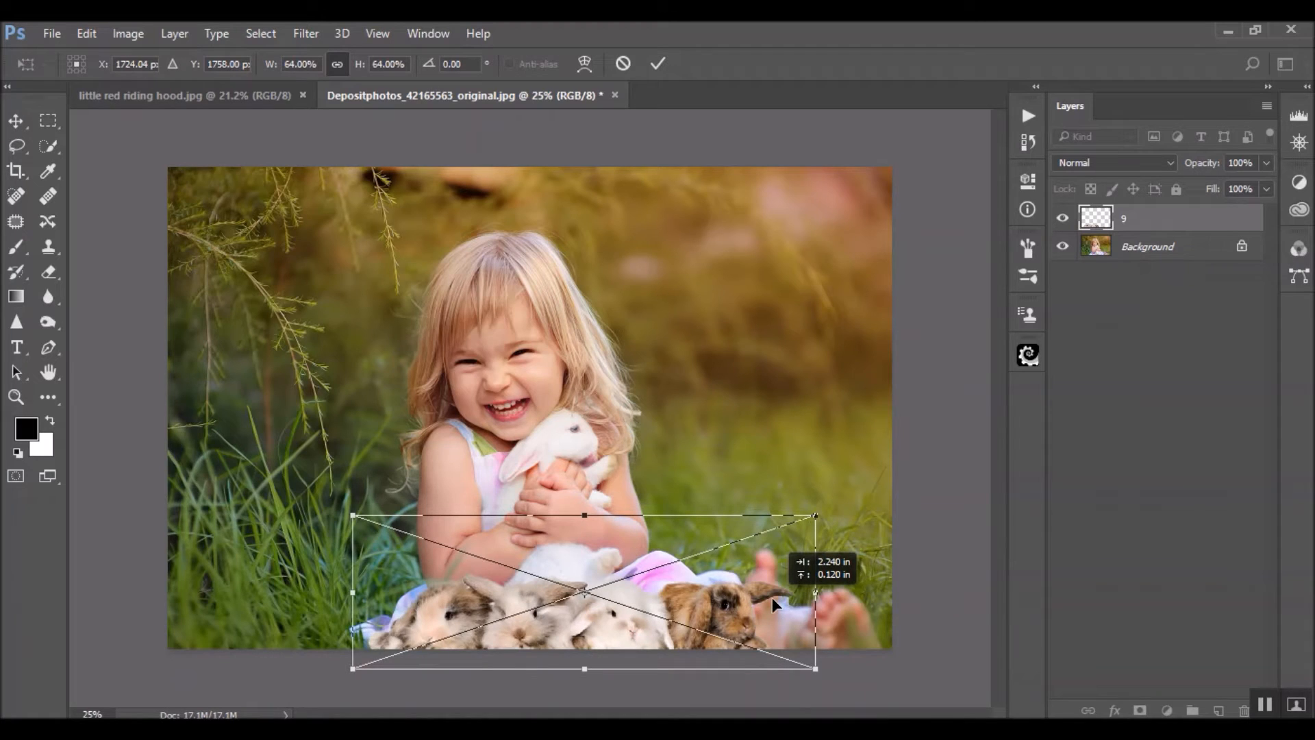
pyautogui.moveTo(771, 597)
pyautogui.mouseDown()
pyautogui.moveTo(587, 582)
pyautogui.moveTo(750, 598)
pyautogui.mouseUp()
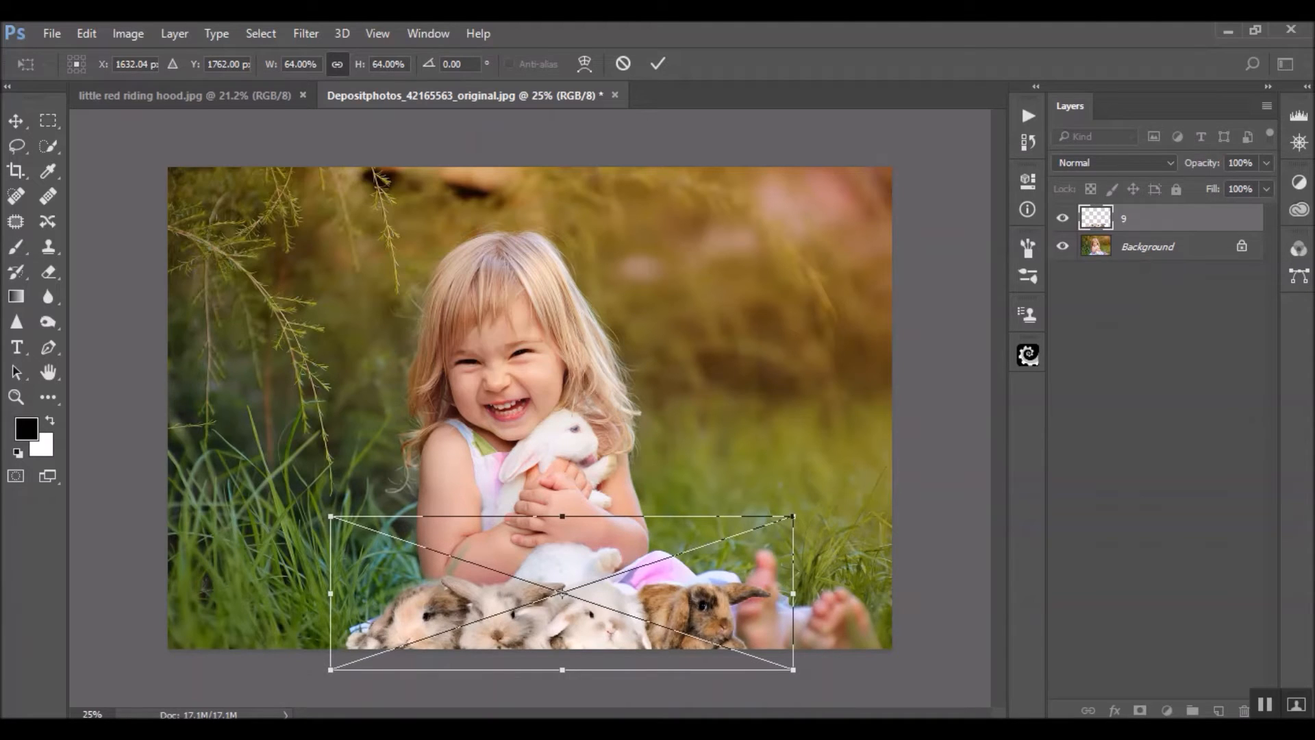
pyautogui.press('Return')
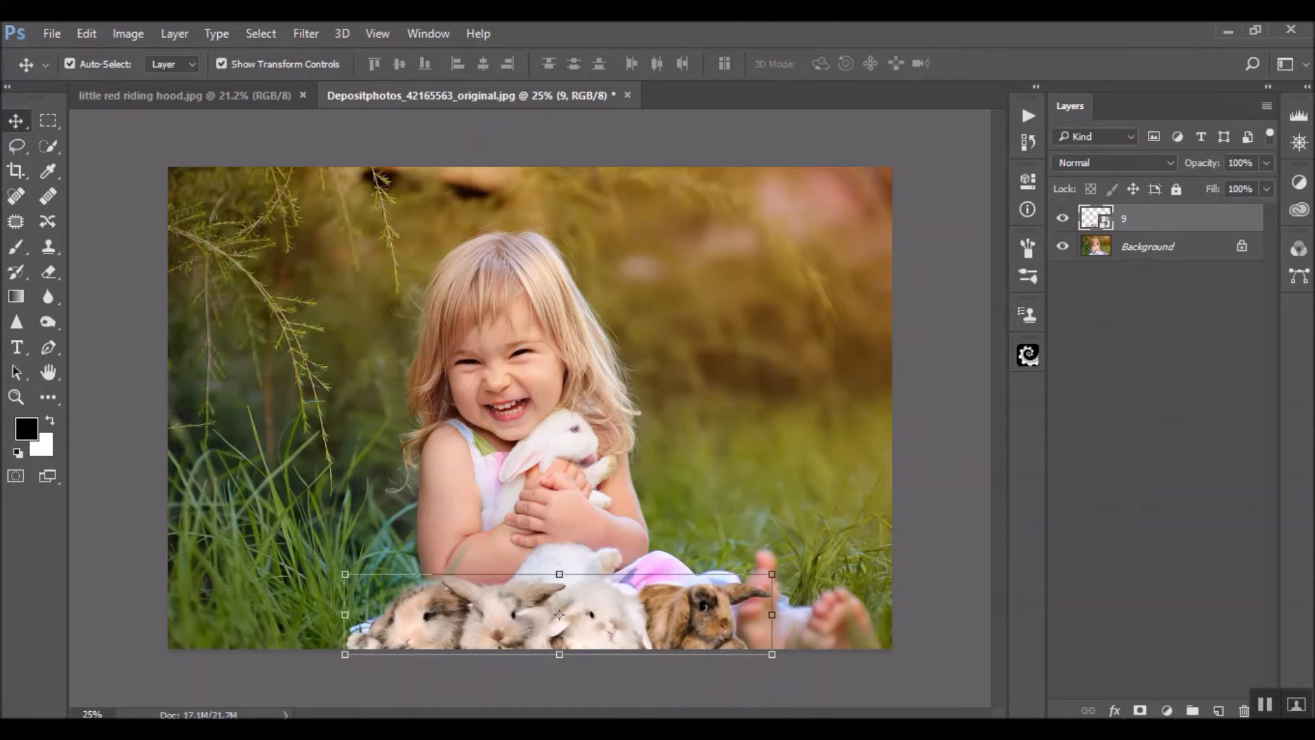
# Rasterize the rabbit overlay layer 9 so that it is no longer a smart object
pyautogui.hotkey('ctrl', '+')
pyautogui.hotkey('ctrl', '+')
pyautogui.scroll(-6, 712, 619)
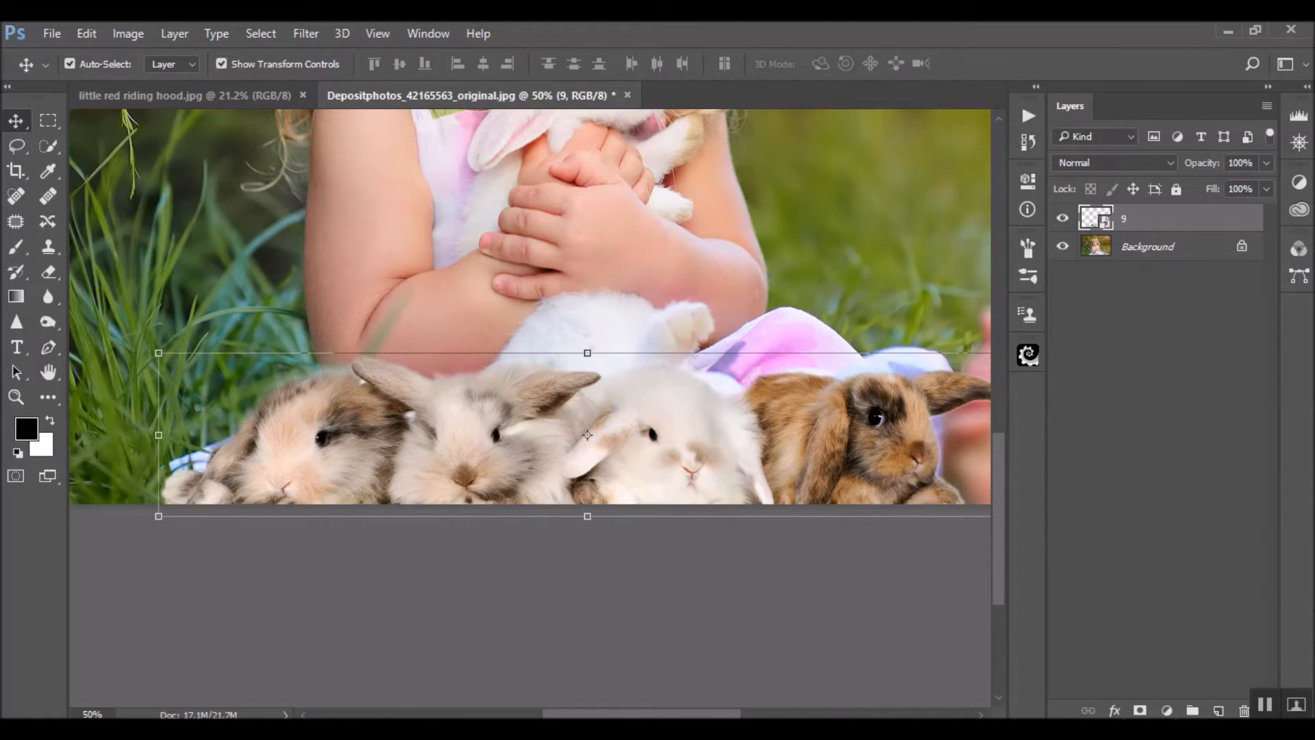
pyautogui.hscroll(3, 530, 306)
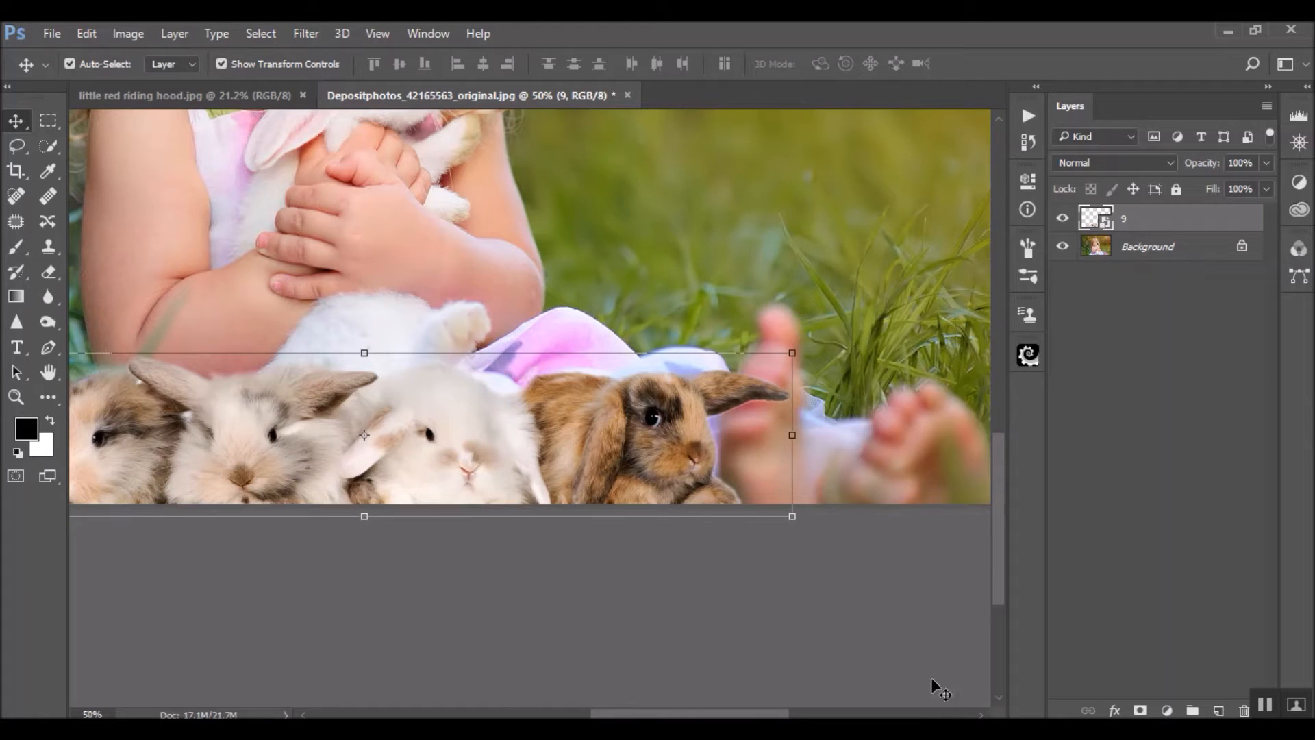
pyautogui.press('ctrl')
pyautogui.hotkey('ctrl', '+')
pyautogui.hotkey('ctrl', '+')
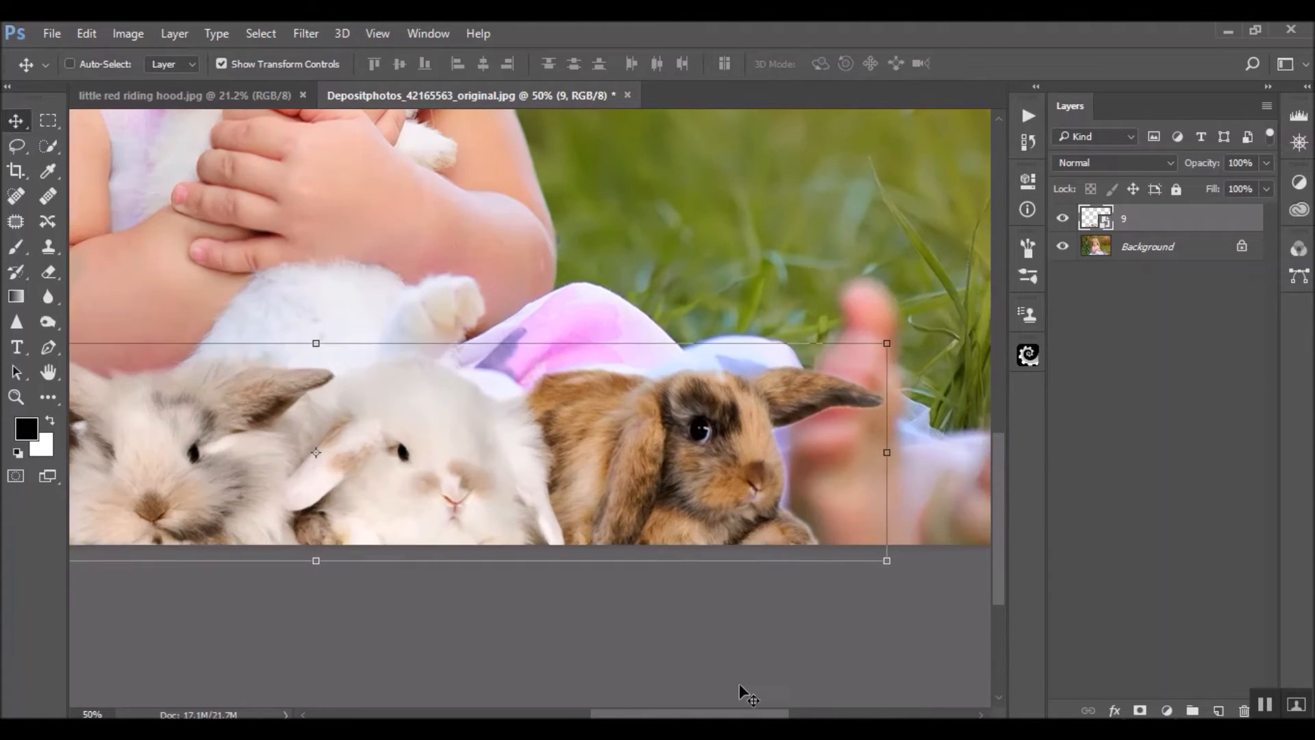
pyautogui.hscroll(6, 217, 487)
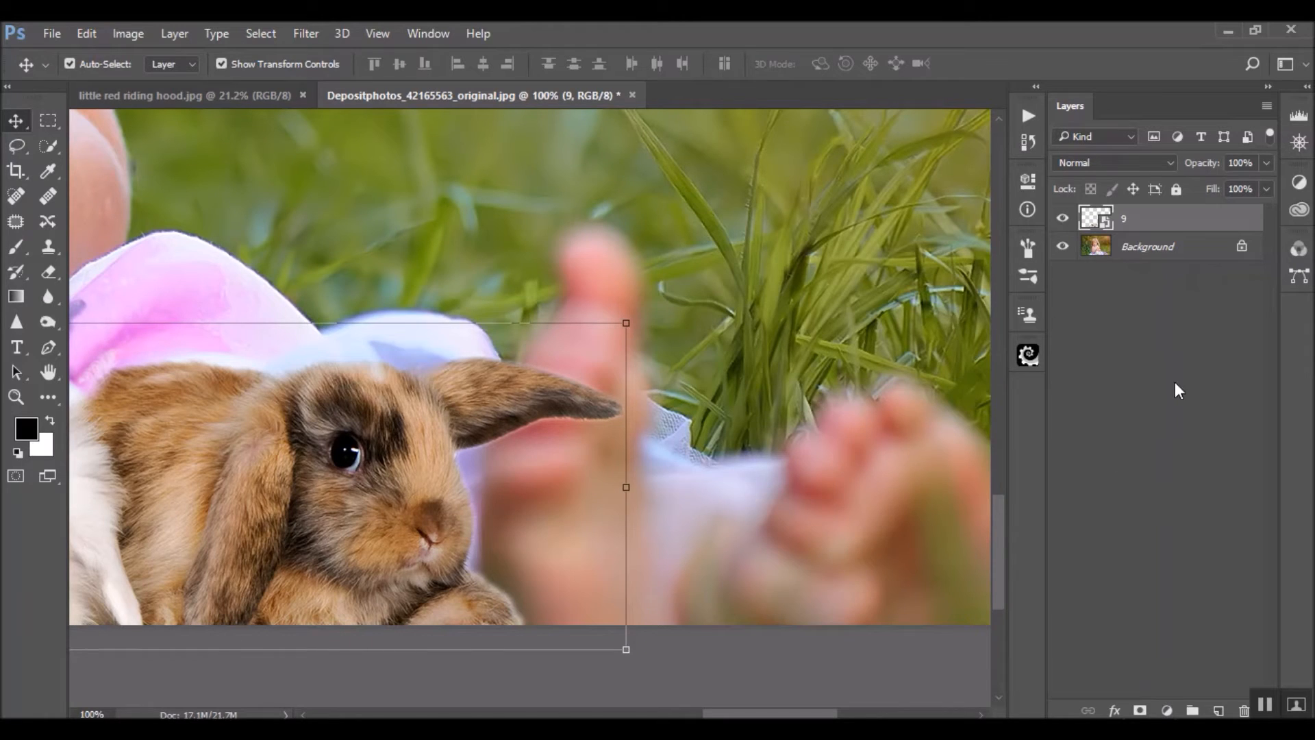
pyautogui.rightClick(1098, 218)
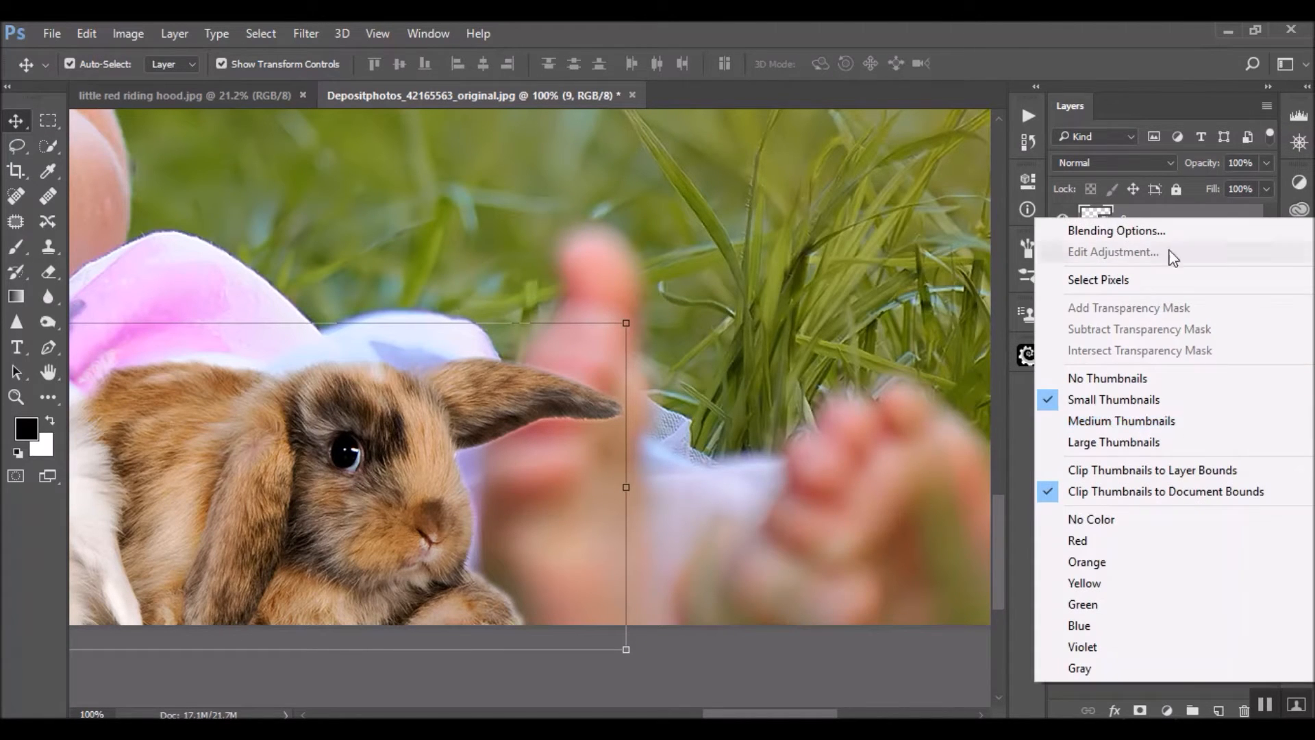
pyautogui.click(1198, 215)
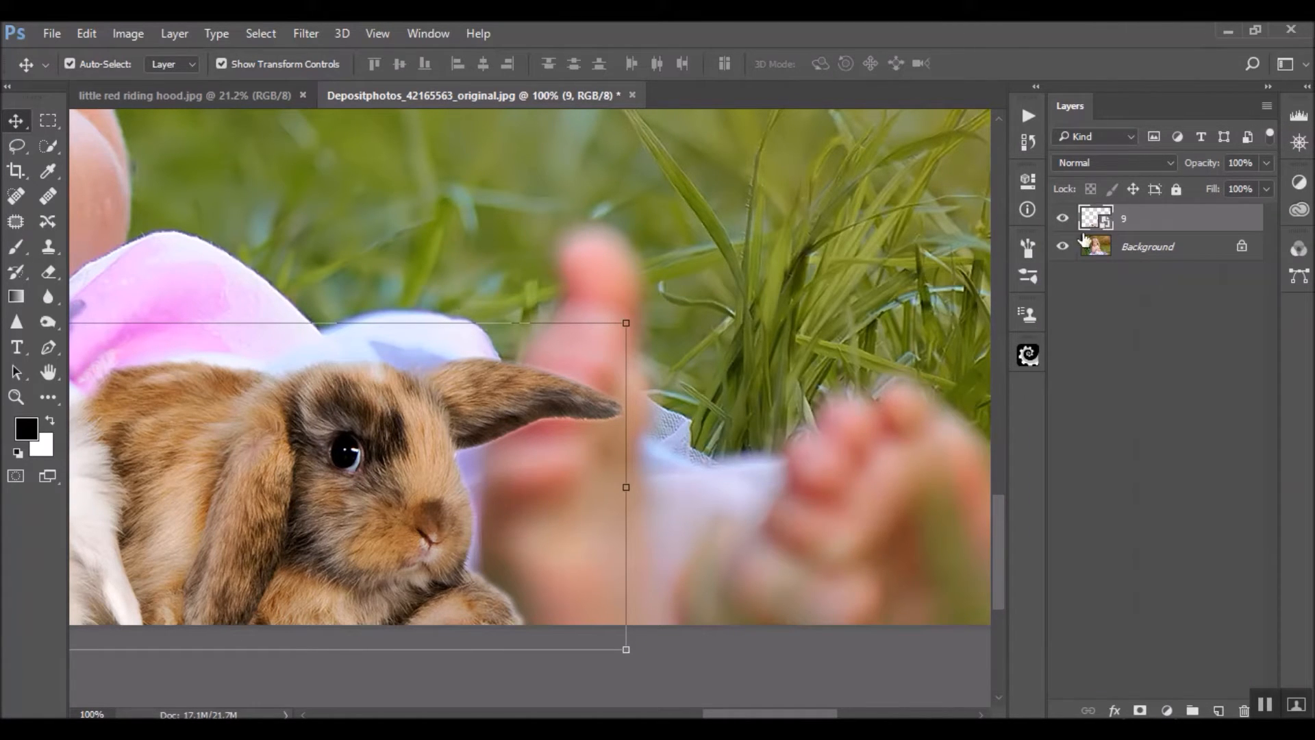
pyautogui.rightClick(1190, 225)
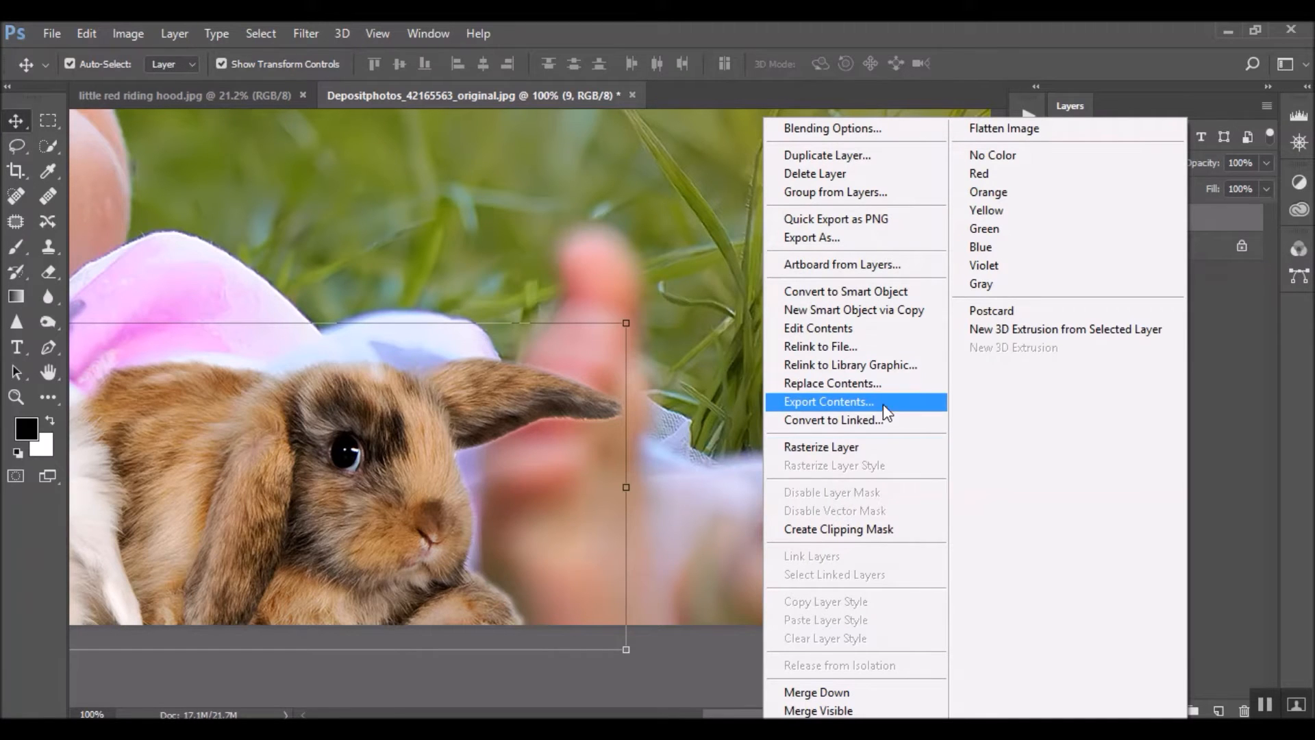
pyautogui.click(870, 446)
pyautogui.rightClick(1180, 229)
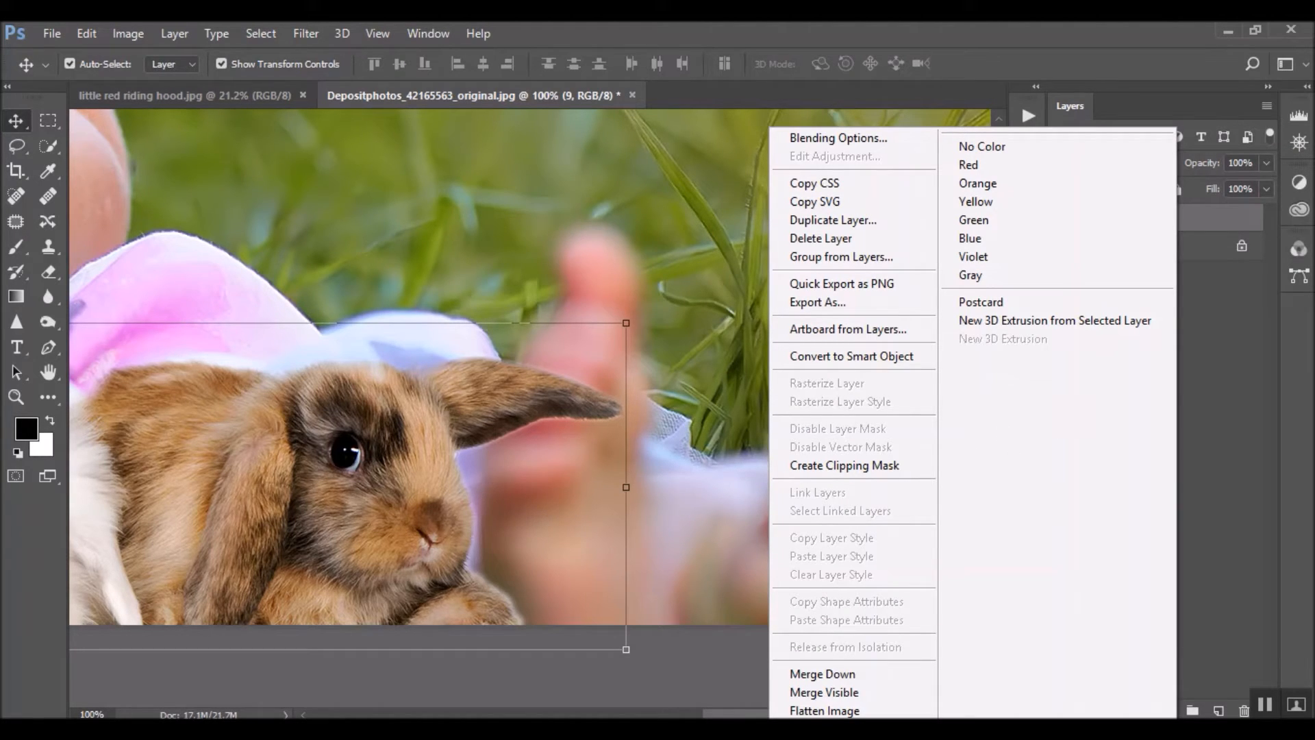
pyautogui.click(1279, 356)
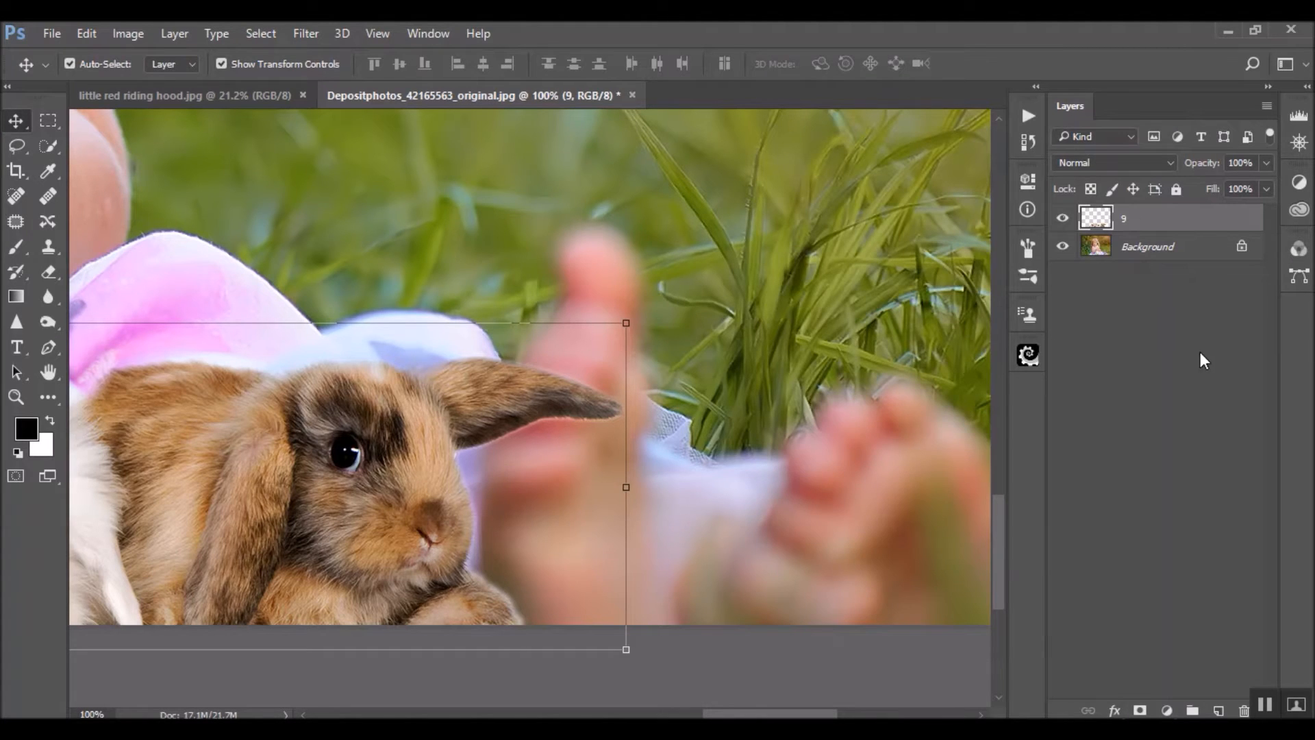
# Add a layer mask to layer 9 and set up the Brush tool with 100% opacity
pyautogui.click(1141, 710)
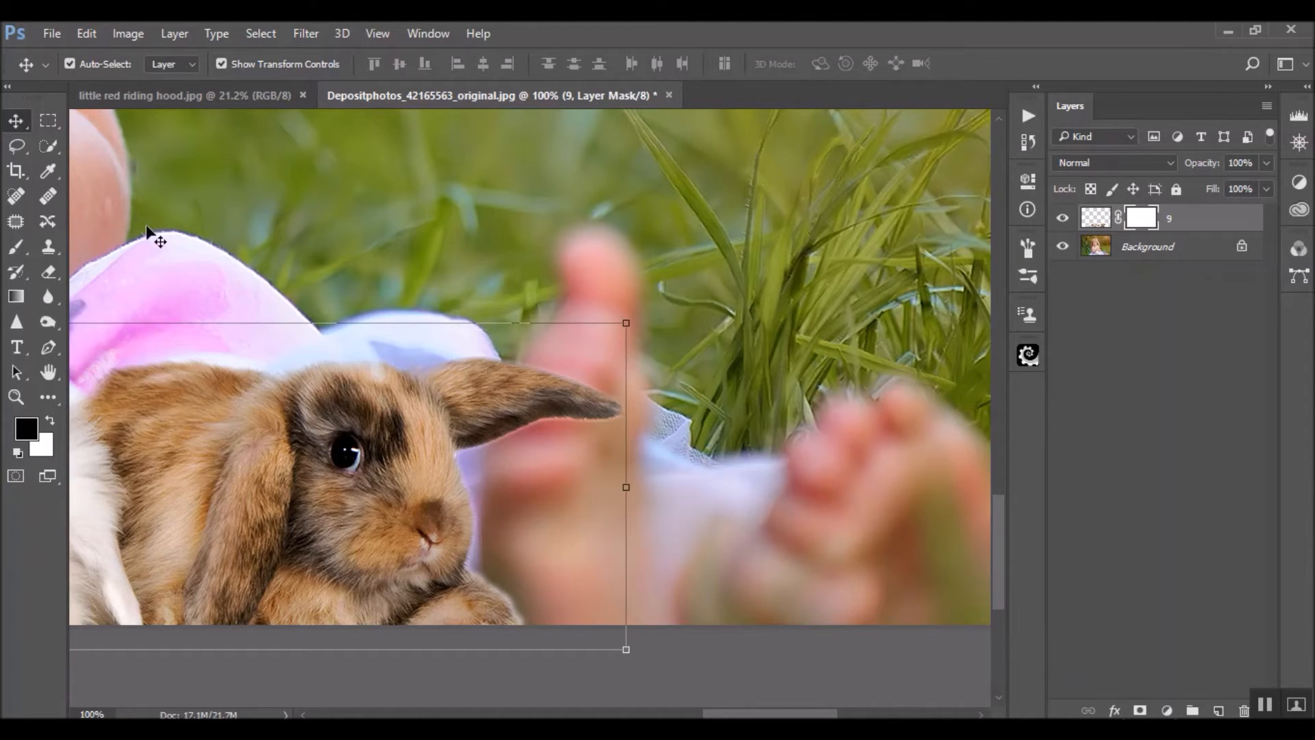
pyautogui.click(12, 248)
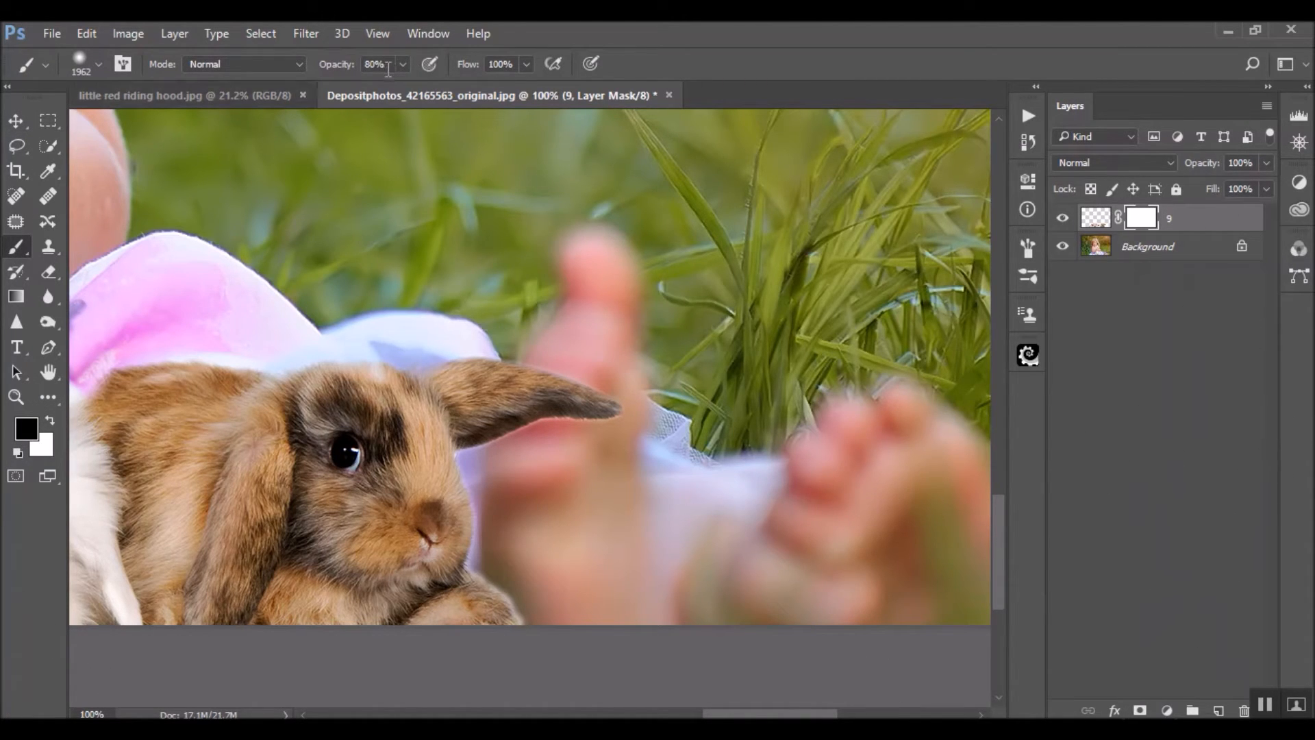
pyautogui.press('0')
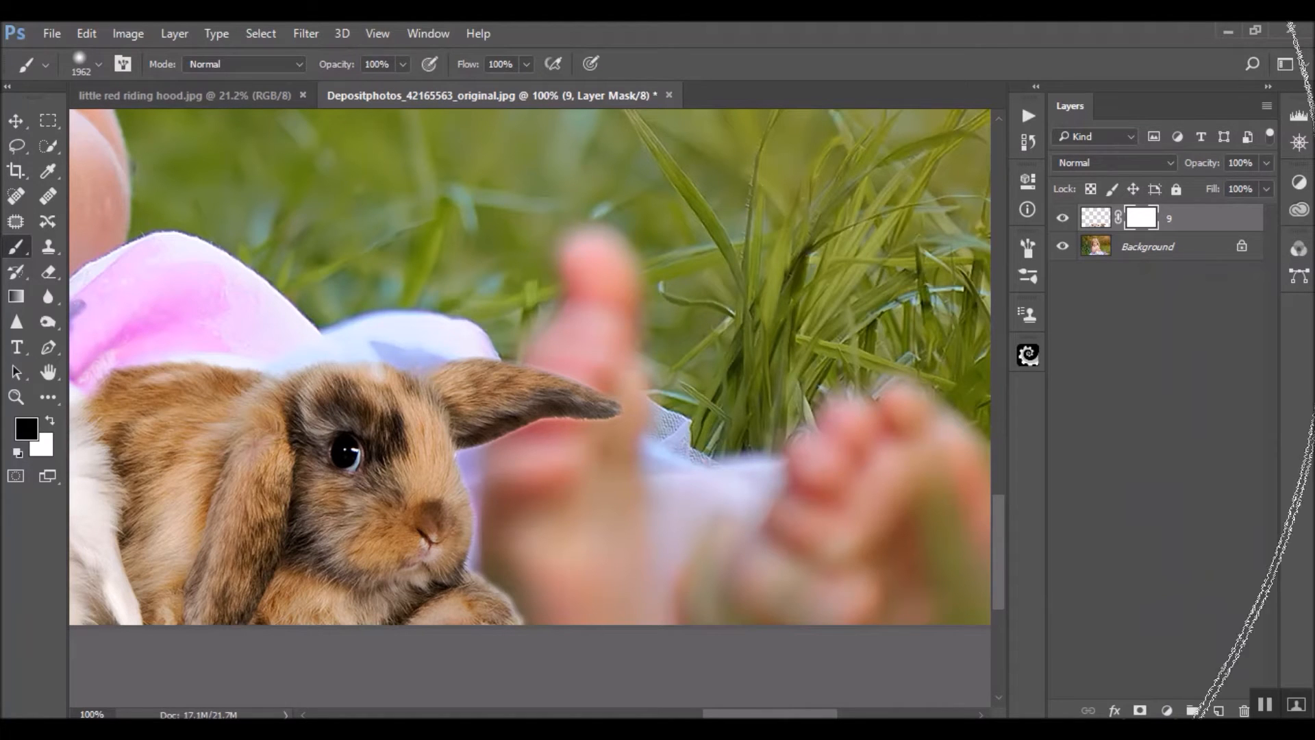
# Reduce the brush size to 64 and mask out the brown rabbit's ear tip where it covers the girl's foot
pyautogui.moveTo(565, 292); pyautogui.dragTo(2, 370)
pyautogui.moveTo(782, 308)
pyautogui.mouseDown()
pyautogui.moveTo(376, 355)
pyautogui.moveTo(407, 365)
pyautogui.mouseUp()
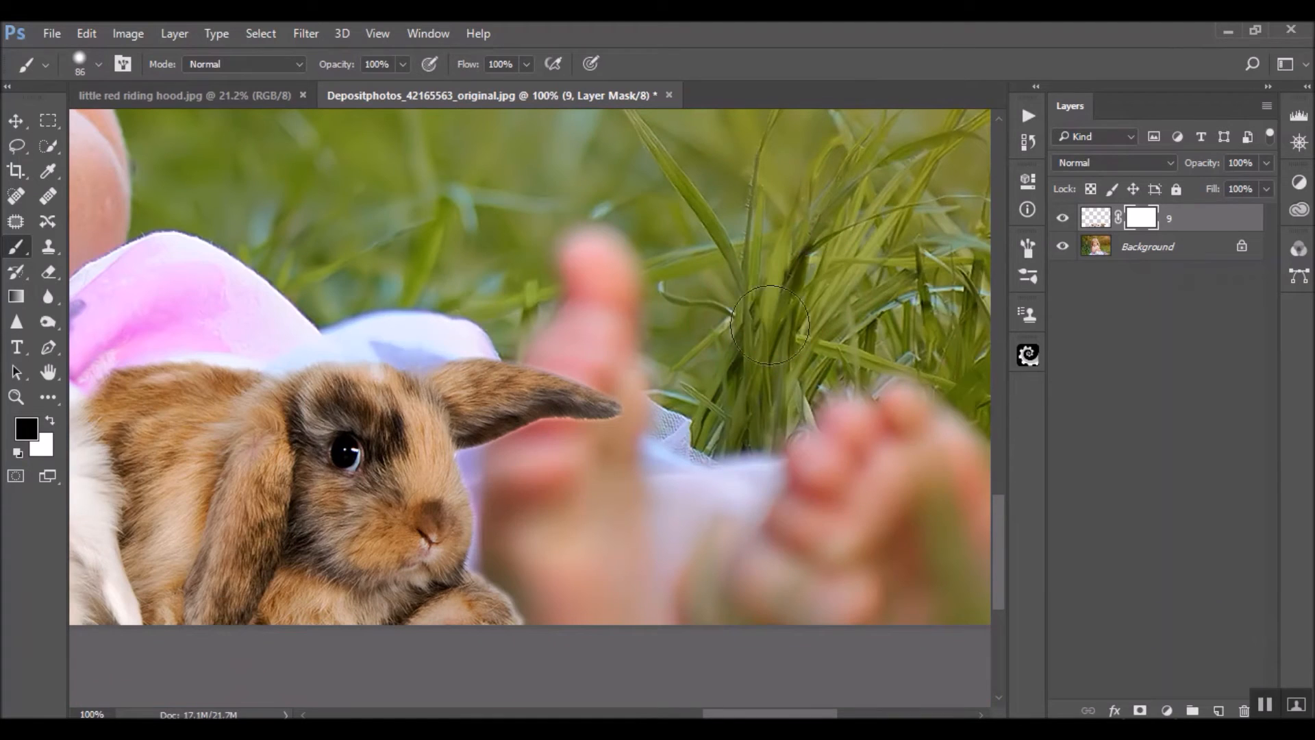
pyautogui.moveTo(734, 339)
pyautogui.mouseDown()
pyautogui.moveTo(688, 343)
pyautogui.moveTo(733, 343)
pyautogui.mouseUp()
pyautogui.moveTo(628, 405)
pyautogui.mouseDown()
pyautogui.moveTo(598, 415)
pyautogui.moveTo(658, 407)
pyautogui.moveTo(574, 401)
pyautogui.moveTo(558, 404)
pyautogui.moveTo(602, 414)
pyautogui.moveTo(589, 399)
pyautogui.moveTo(556, 427)
pyautogui.moveTo(534, 394)
pyautogui.moveTo(541, 373)
pyautogui.moveTo(520, 466)
pyautogui.moveTo(524, 428)
pyautogui.moveTo(523, 449)
pyautogui.mouseUp()
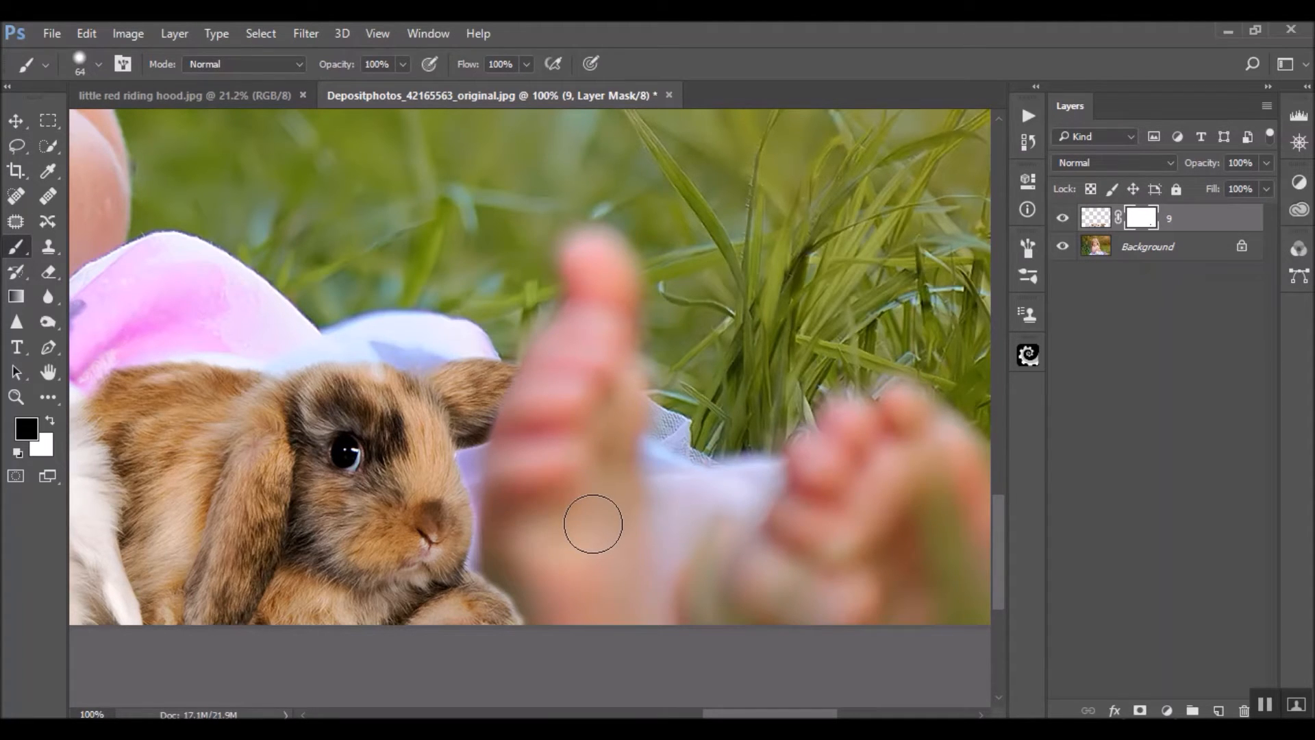
# Refine the mask along the brown rabbit's paw beside the foot with a size 16 brush, lowering the brush opacity to 70%
pyautogui.moveTo(774, 714); pyautogui.dragTo(755, 715)
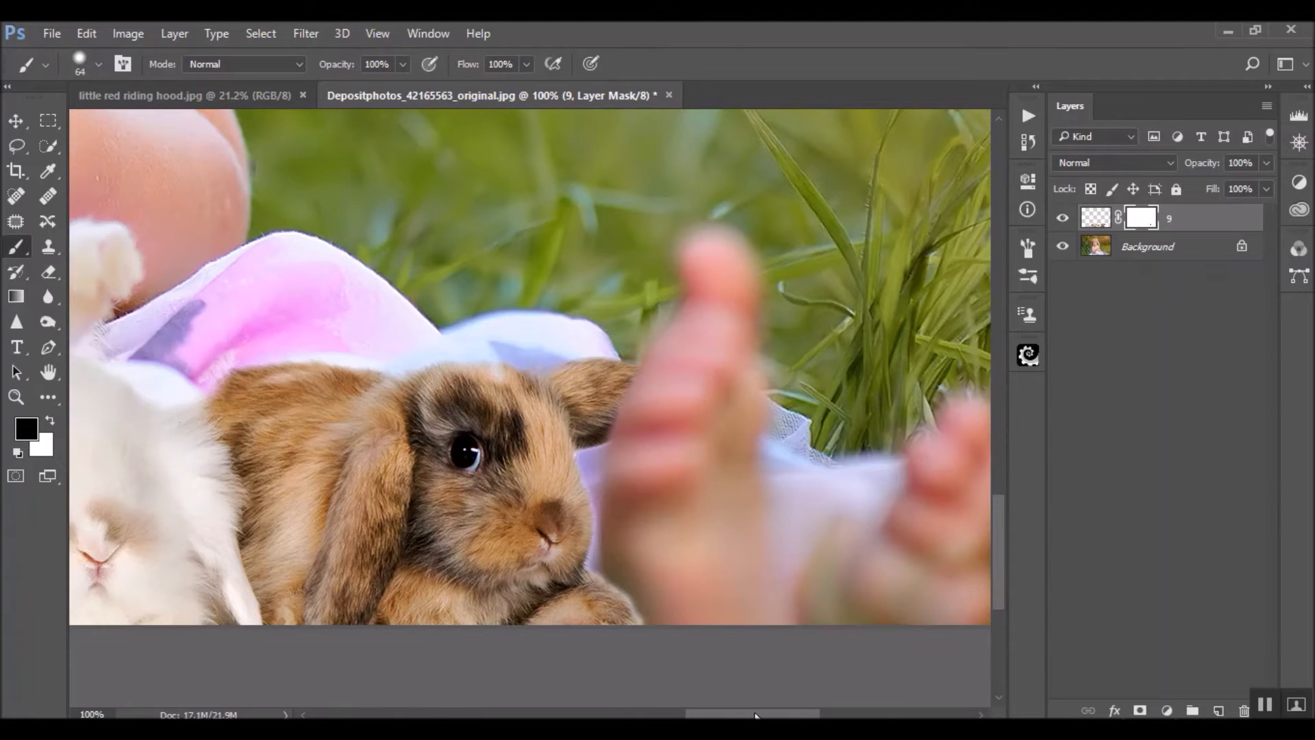
pyautogui.keyDown('alt'); pyautogui.rightClick(656, 579); pyautogui.keyUp('alt')
pyautogui.moveTo(655, 578)
pyautogui.mouseDown()
pyautogui.moveTo(619, 582)
pyautogui.moveTo(649, 622)
pyautogui.mouseUp()
pyautogui.hotkey('ctrl', 'z')
pyautogui.press('7')
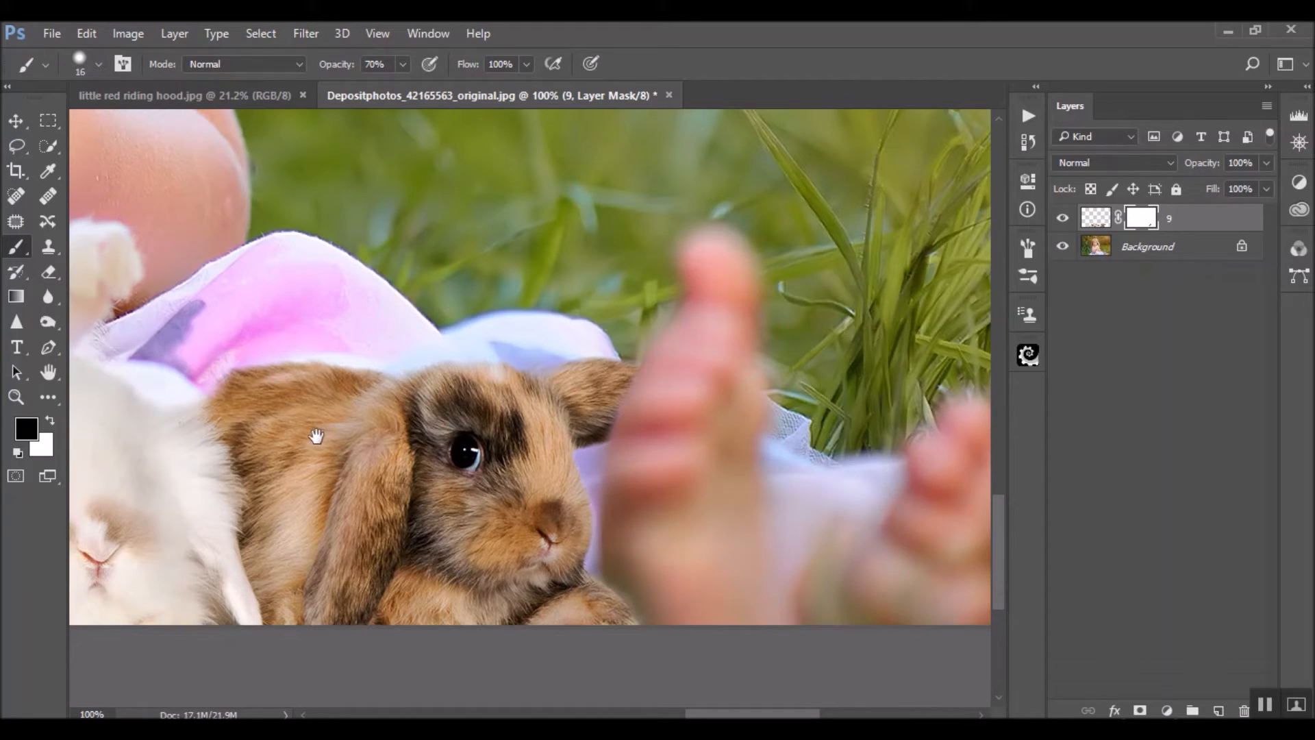
# Examine the edges of all the rabbits up close and check the composite across the whole photo
pyautogui.moveTo(382, 433); pyautogui.dragTo(884, 460)
pyautogui.moveTo(404, 477); pyautogui.dragTo(966, 480)
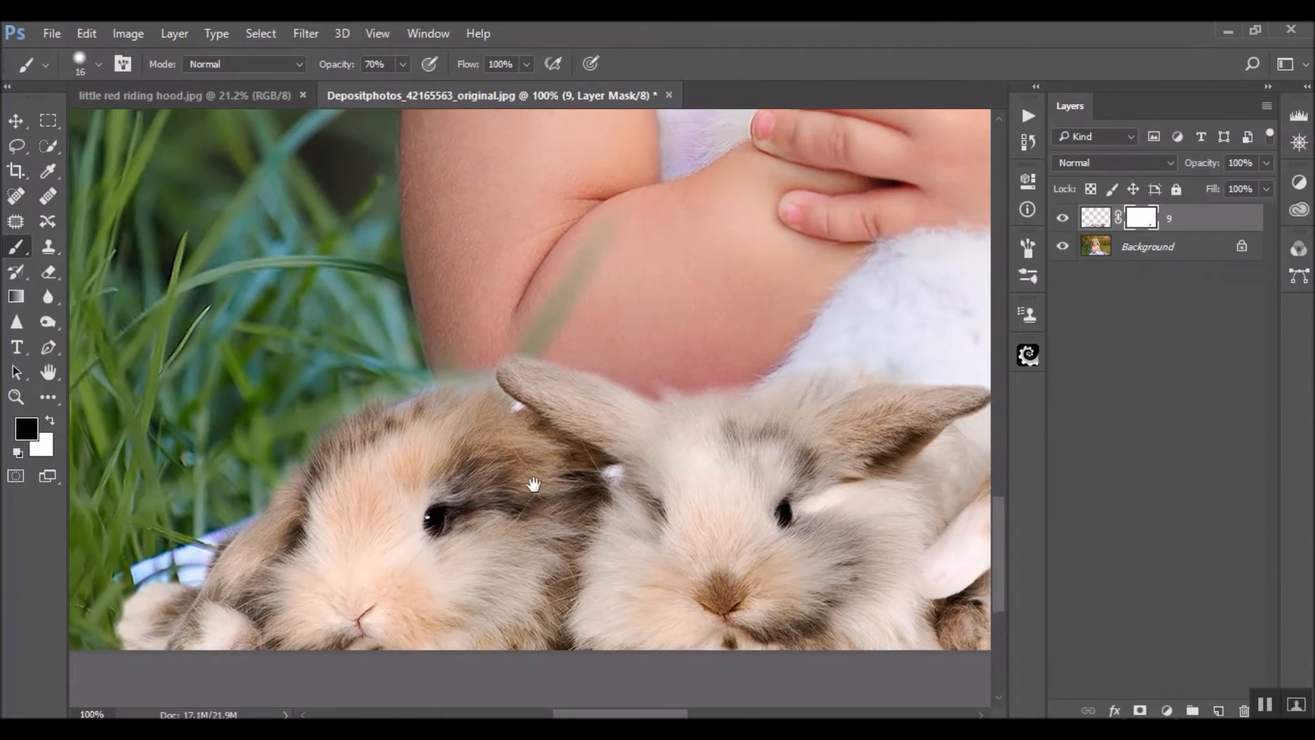
pyautogui.moveTo(534, 485); pyautogui.dragTo(560, 494)
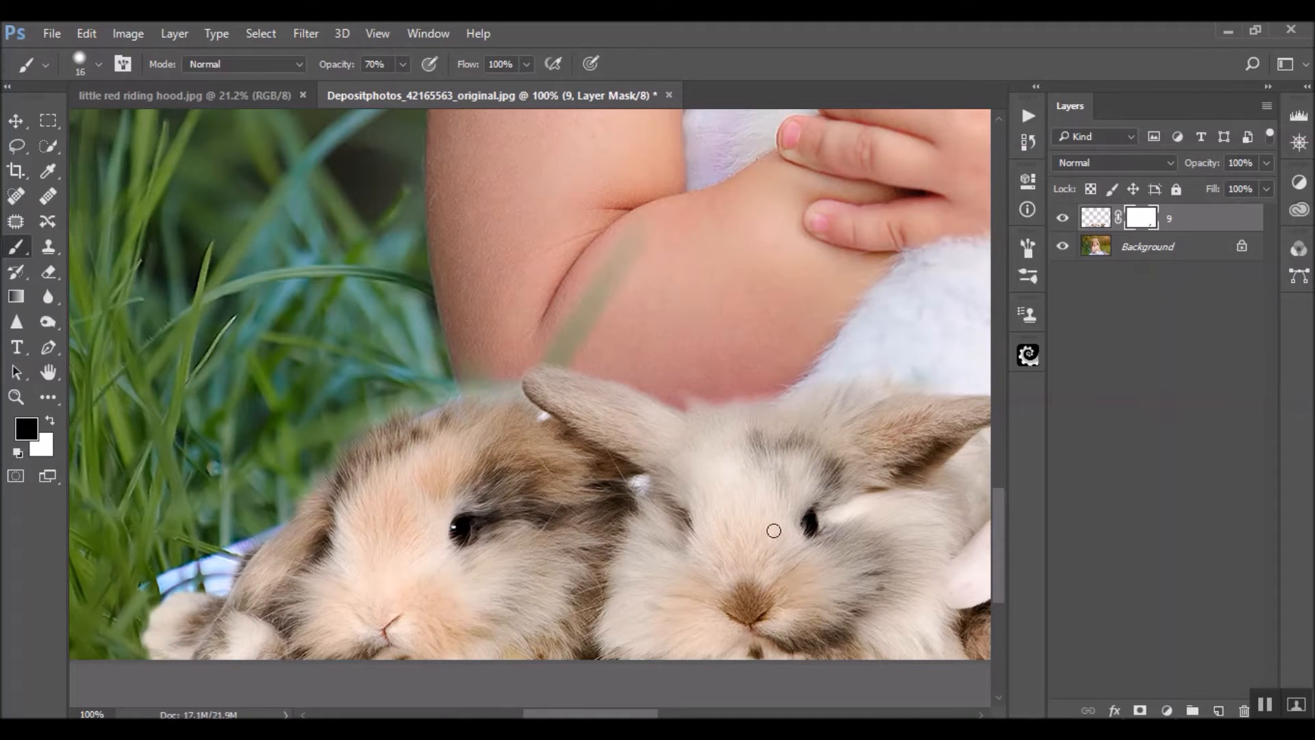
pyautogui.moveTo(894, 534); pyautogui.dragTo(265, 460)
pyautogui.moveTo(818, 518); pyautogui.dragTo(244, 528)
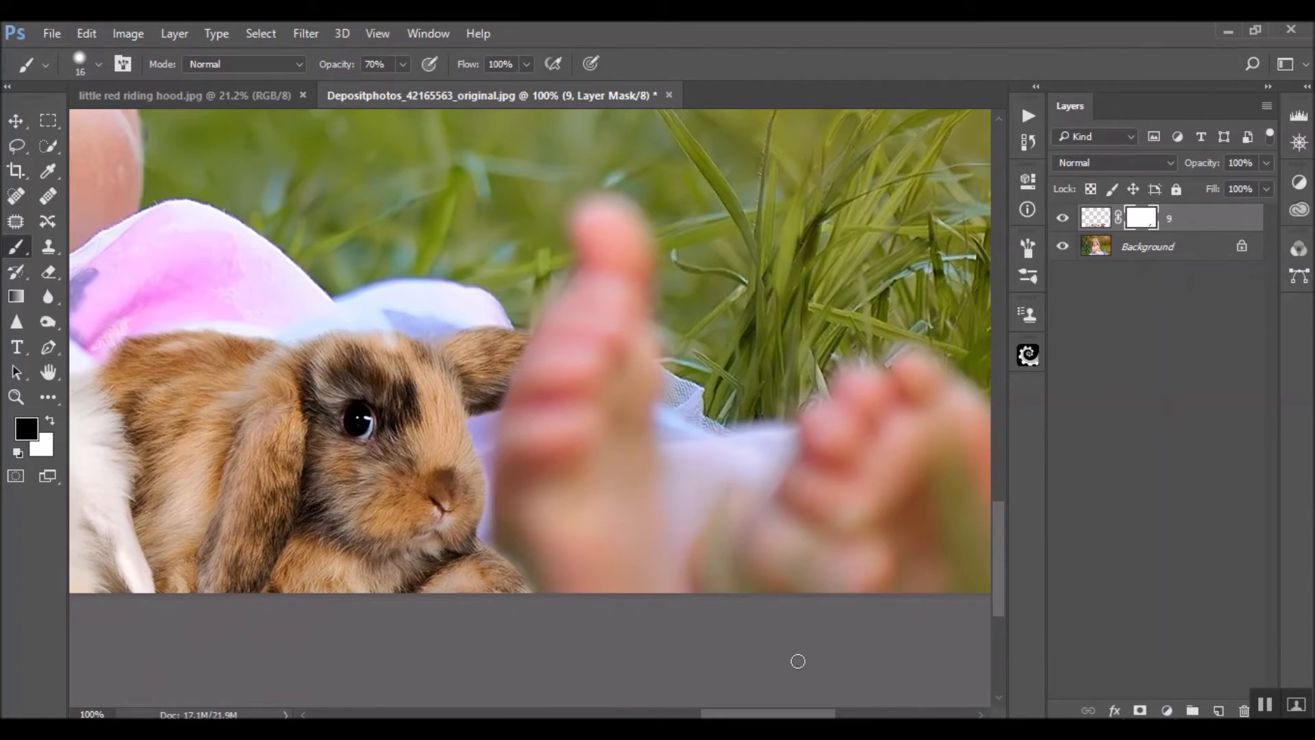
pyautogui.hotkey('ctrl', '-')
pyautogui.hotkey('ctrl', '-')
pyautogui.hotkey('ctrl', '-')
pyautogui.hotkey('ctrl', '-')
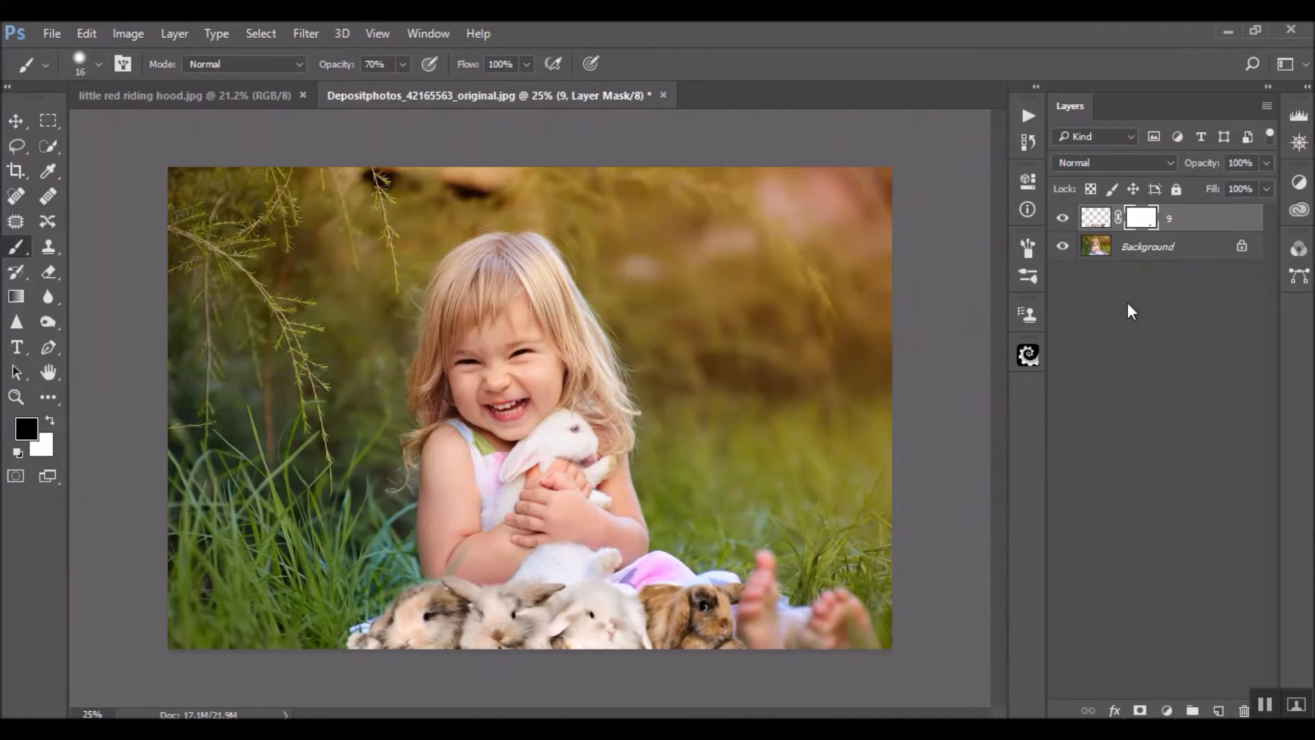
# Apply the layer mask on layer 9 and convert the layer to a smart object
pyautogui.rightClick(1149, 233)
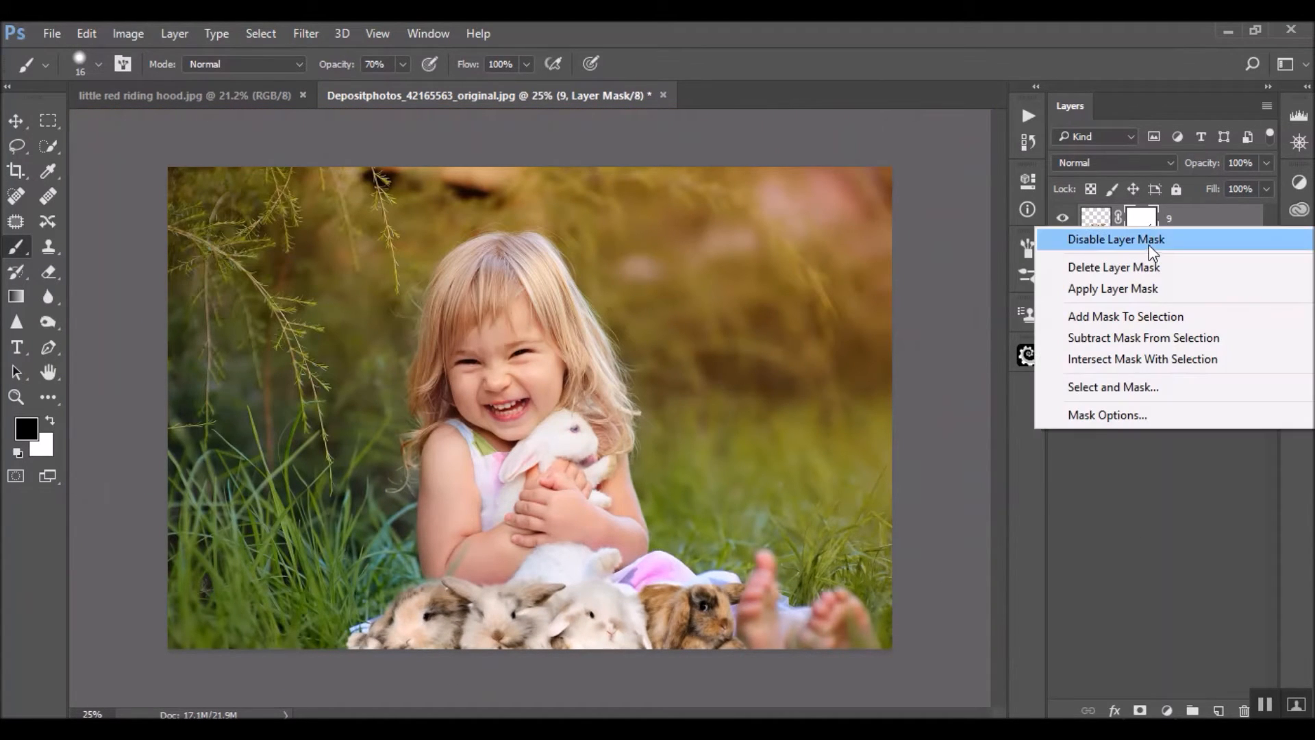
pyautogui.click(1148, 288)
pyautogui.rightClick(1096, 214)
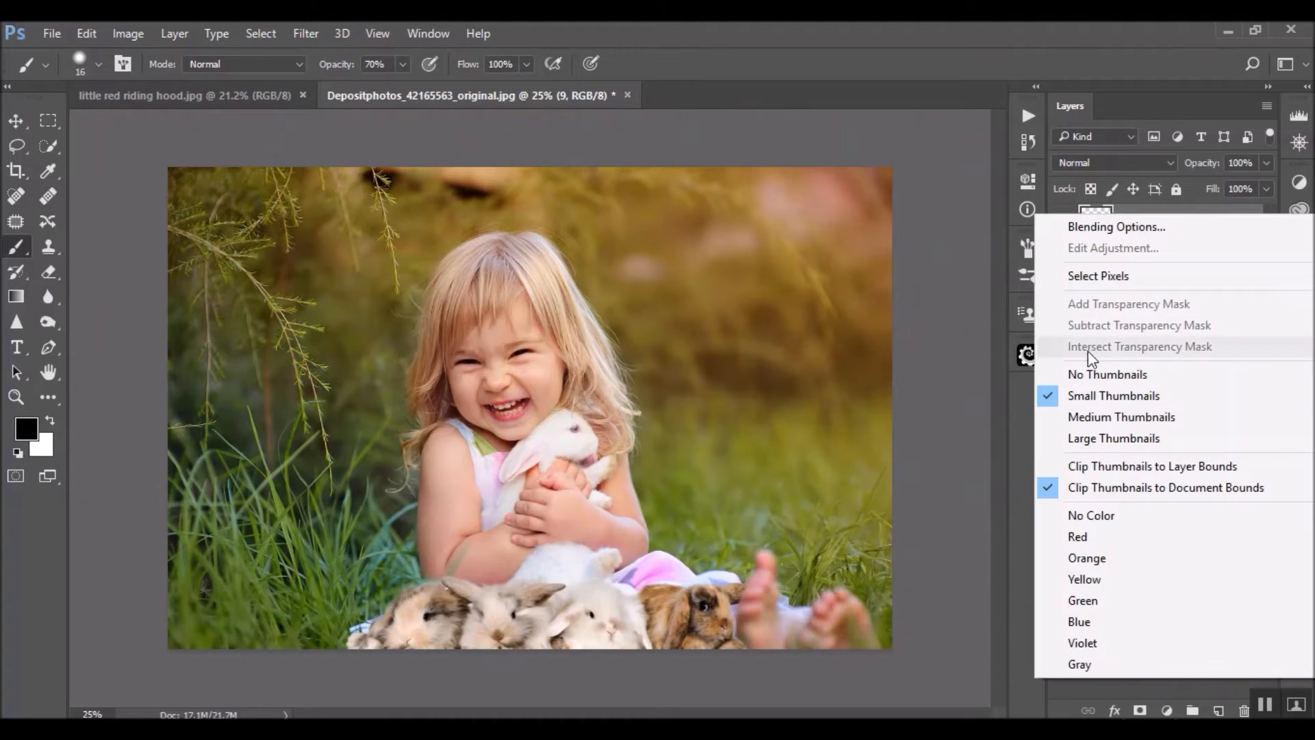
pyautogui.rightClick(1195, 207)
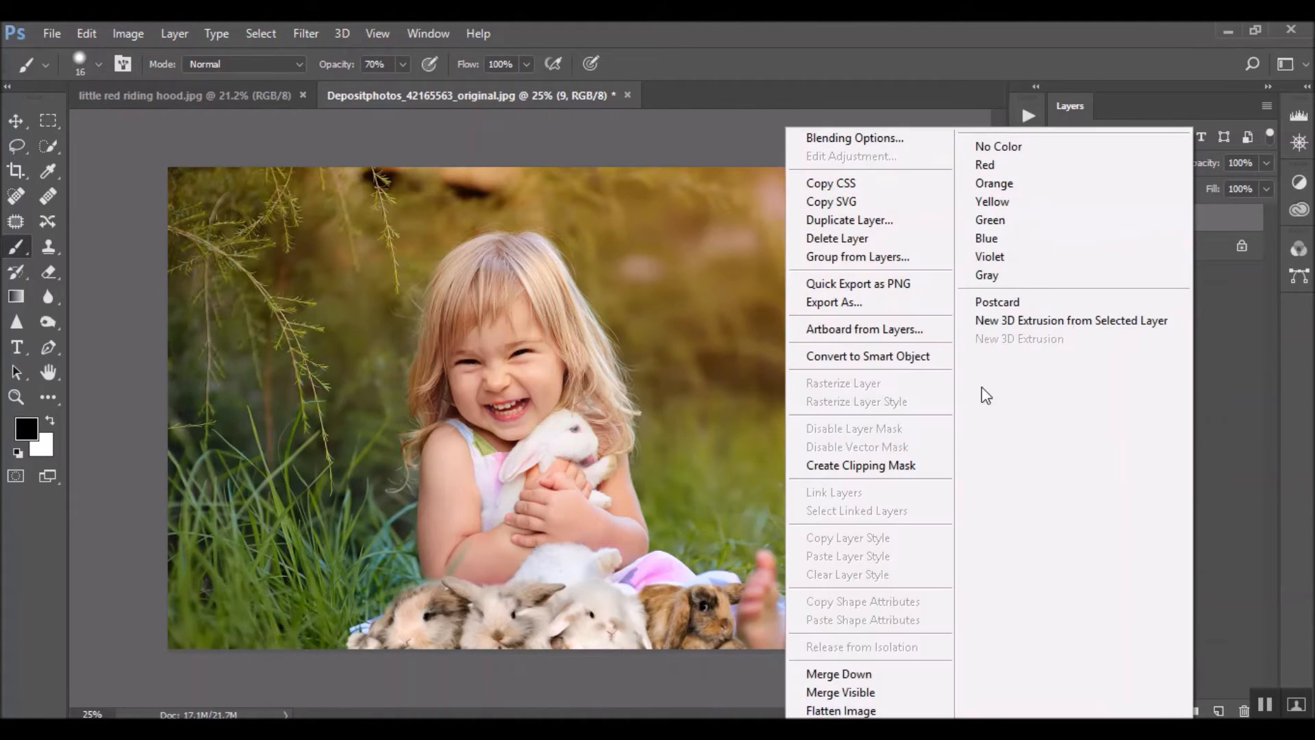
pyautogui.click(911, 353)
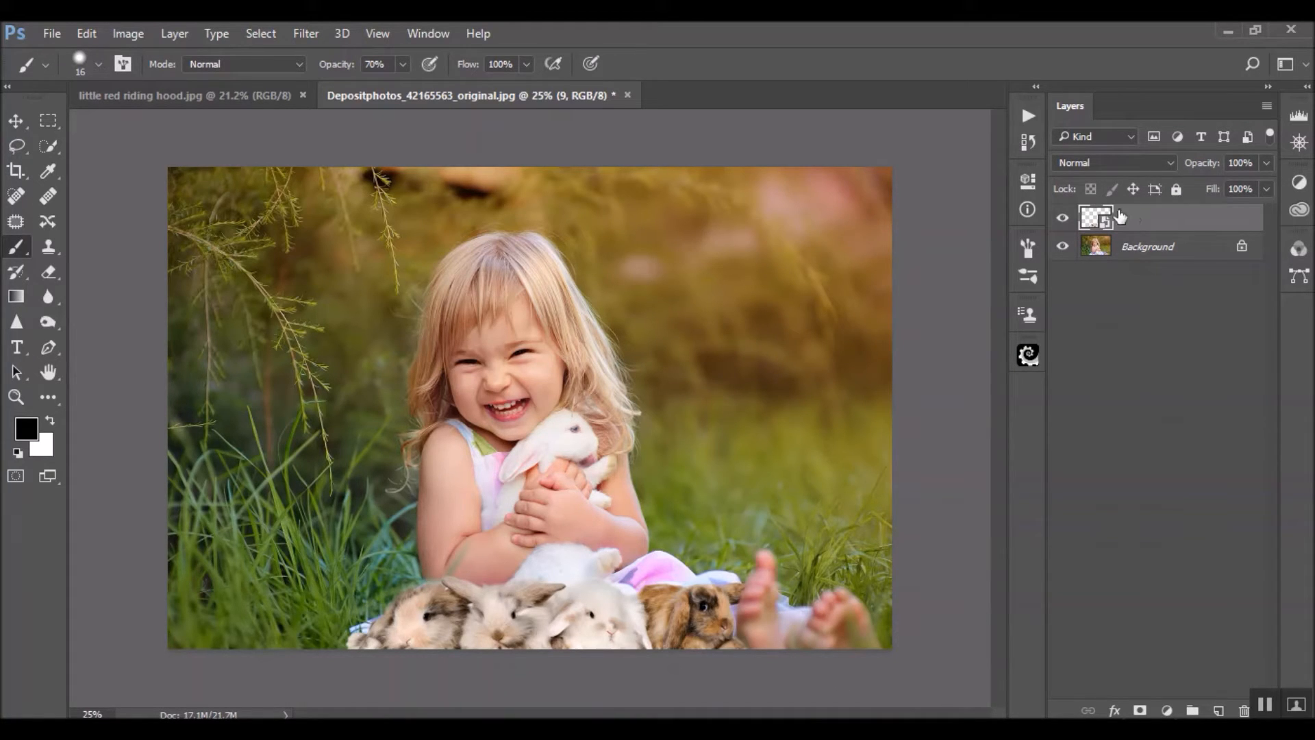
# Run the Blur action on the rabbit layer with a Gaussian Blur radius of 4 pixels
pyautogui.click(1029, 117)
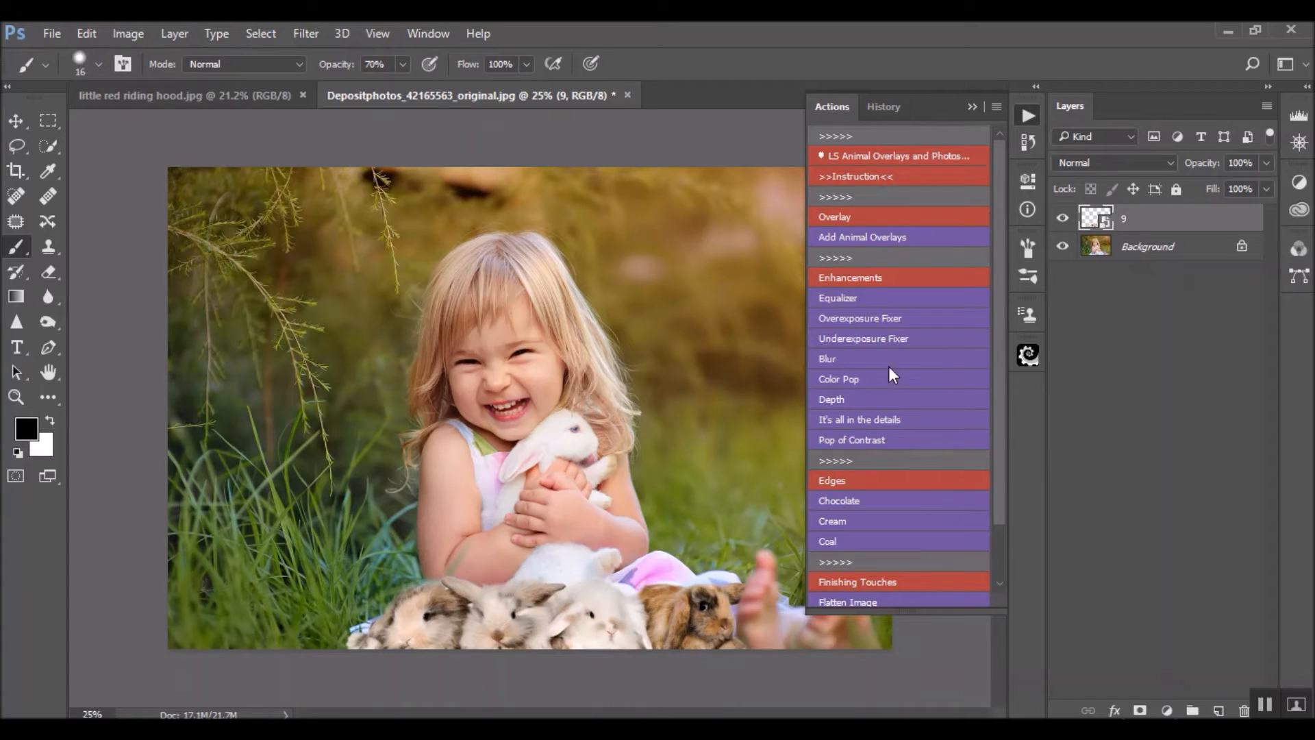
pyautogui.click(864, 359)
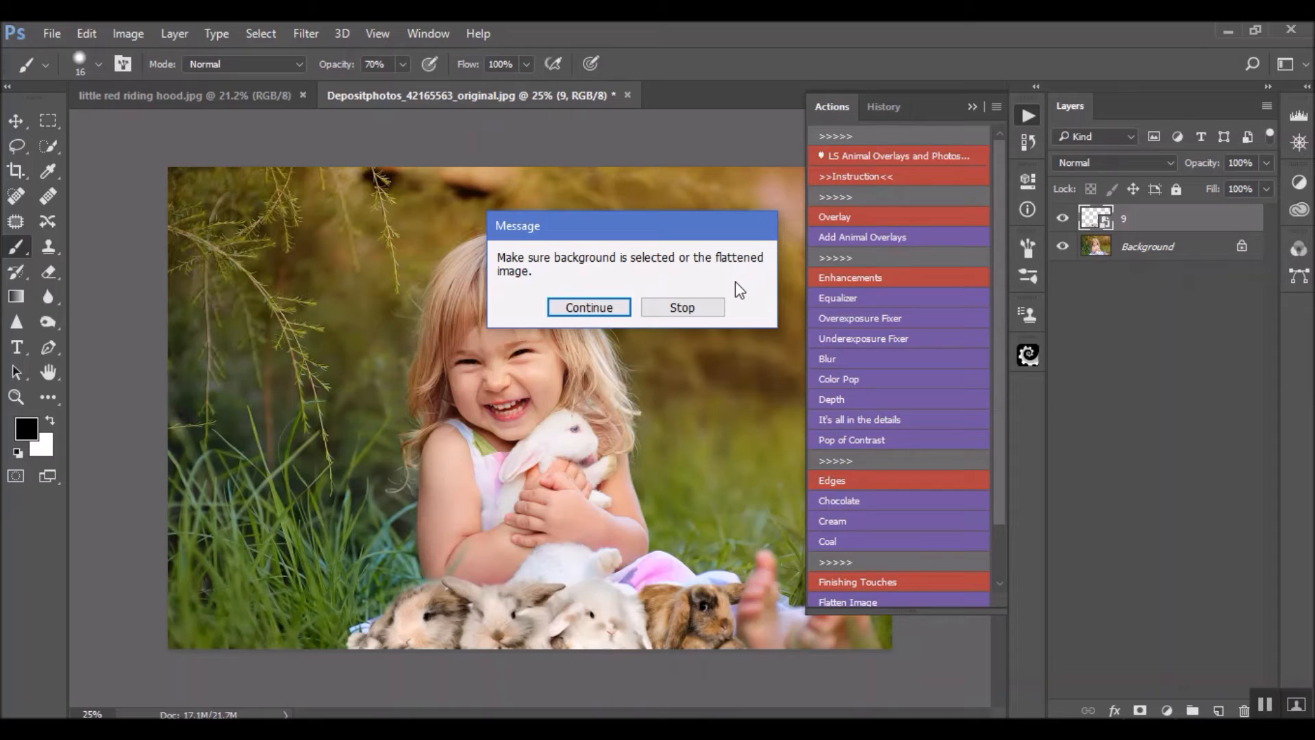
pyautogui.click(606, 308)
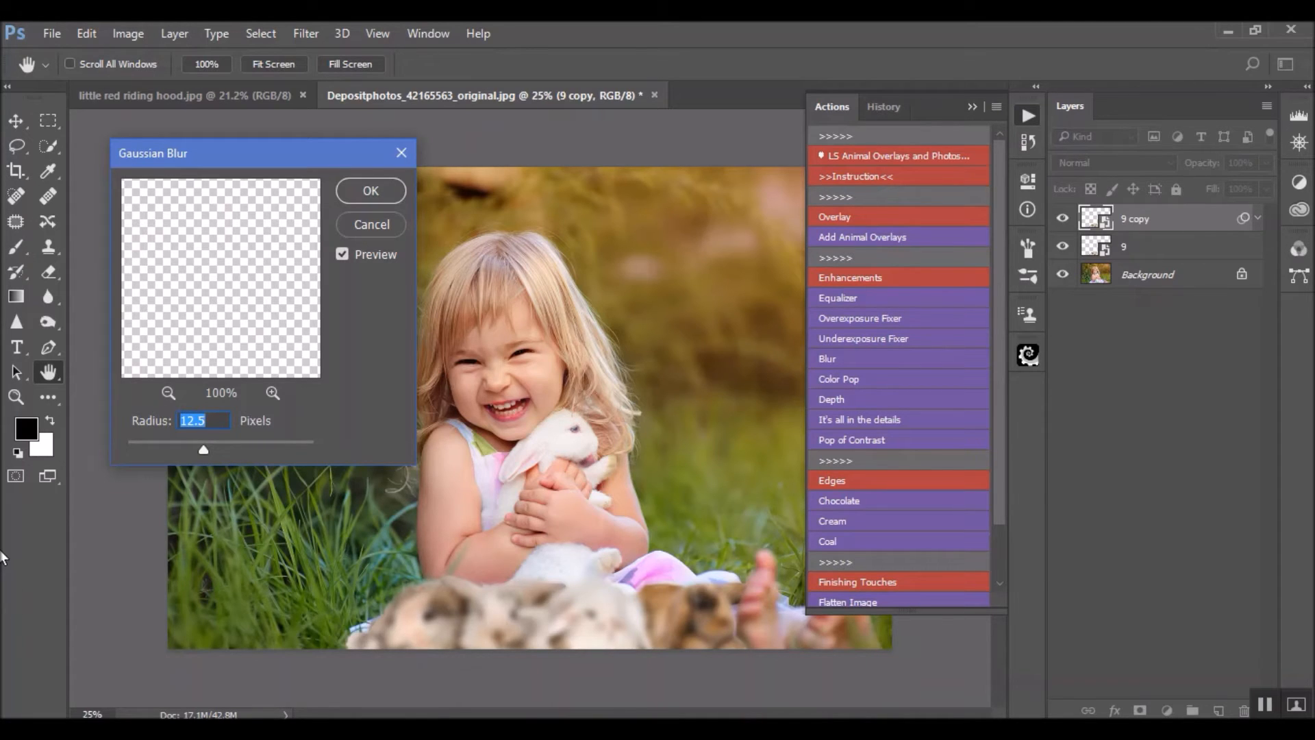
pyautogui.write('6')
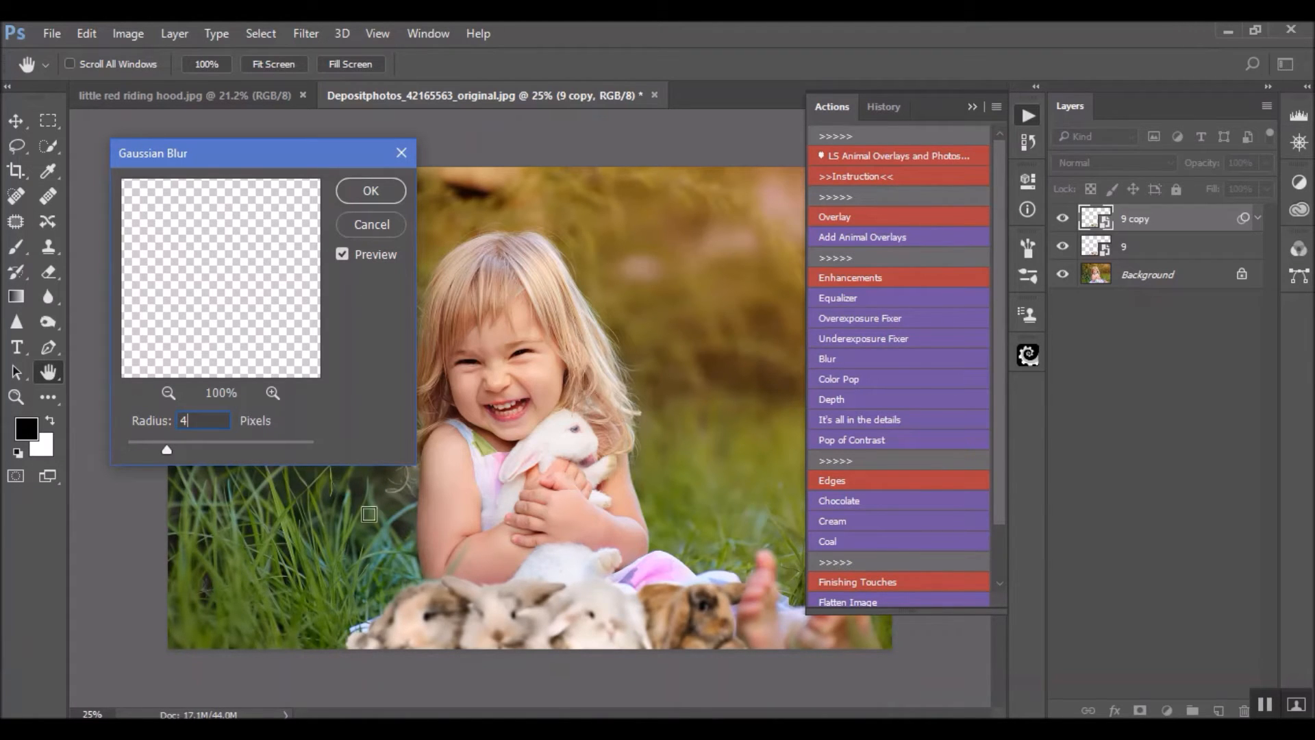
pyautogui.click(370, 191)
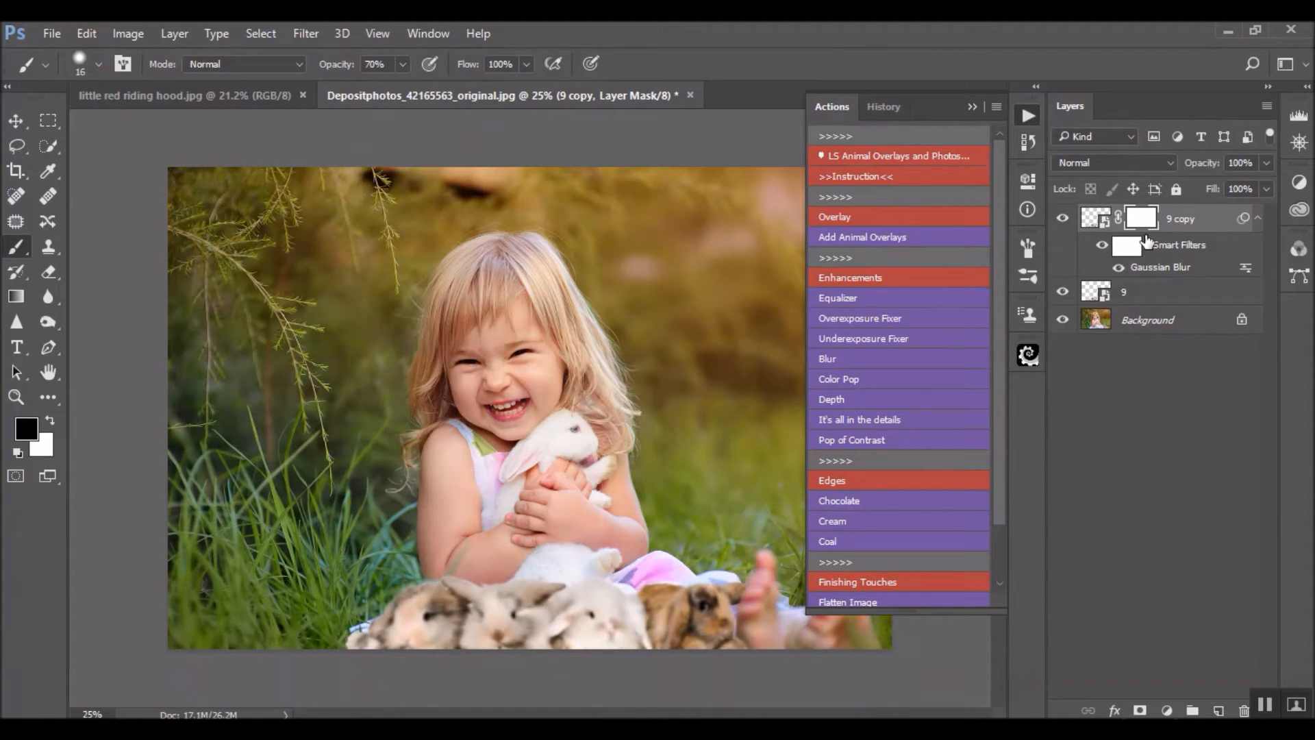
# Invert the Smart Filters mask of the 9 copy layer to black and make white the foreground colour
pyautogui.click(1128, 247)
pyautogui.hotkey('ctrl', '+')
pyautogui.hotkey('ctrl', '+')
pyautogui.scroll(-5, 606, 417)
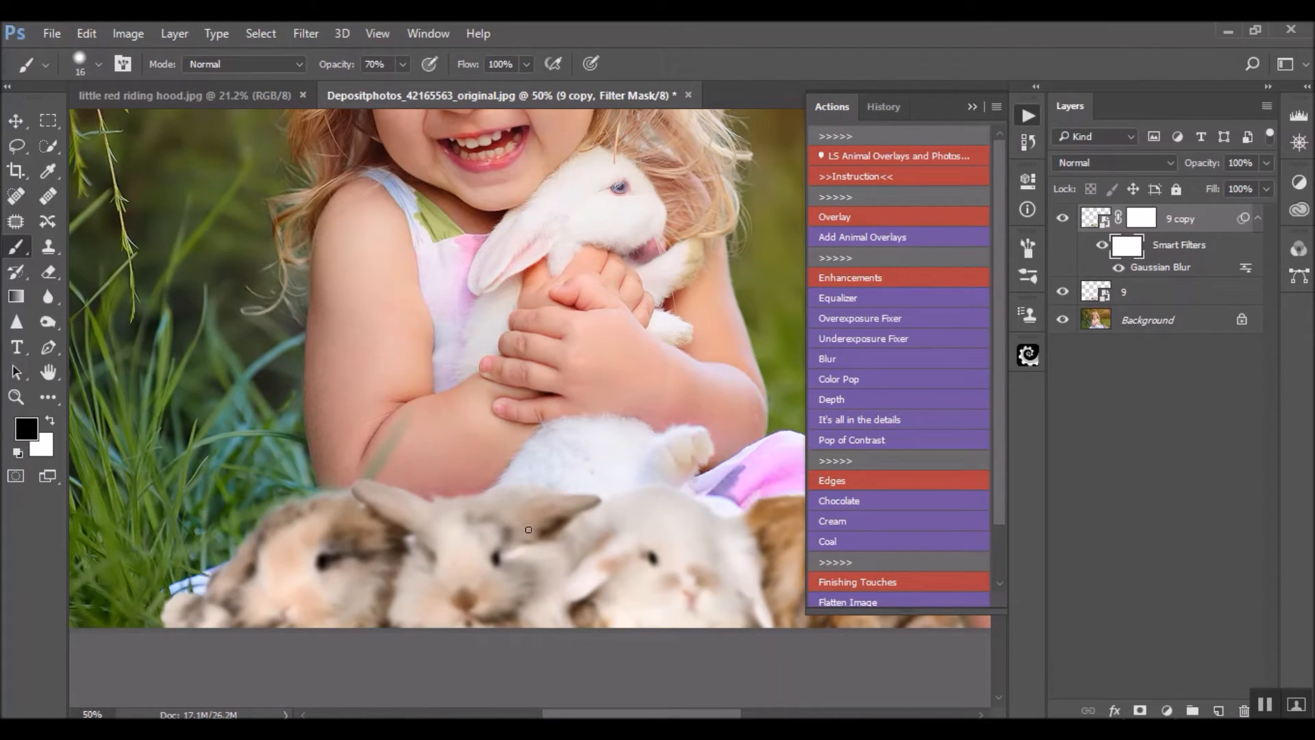
pyautogui.hotkey('ctrl', 'i')
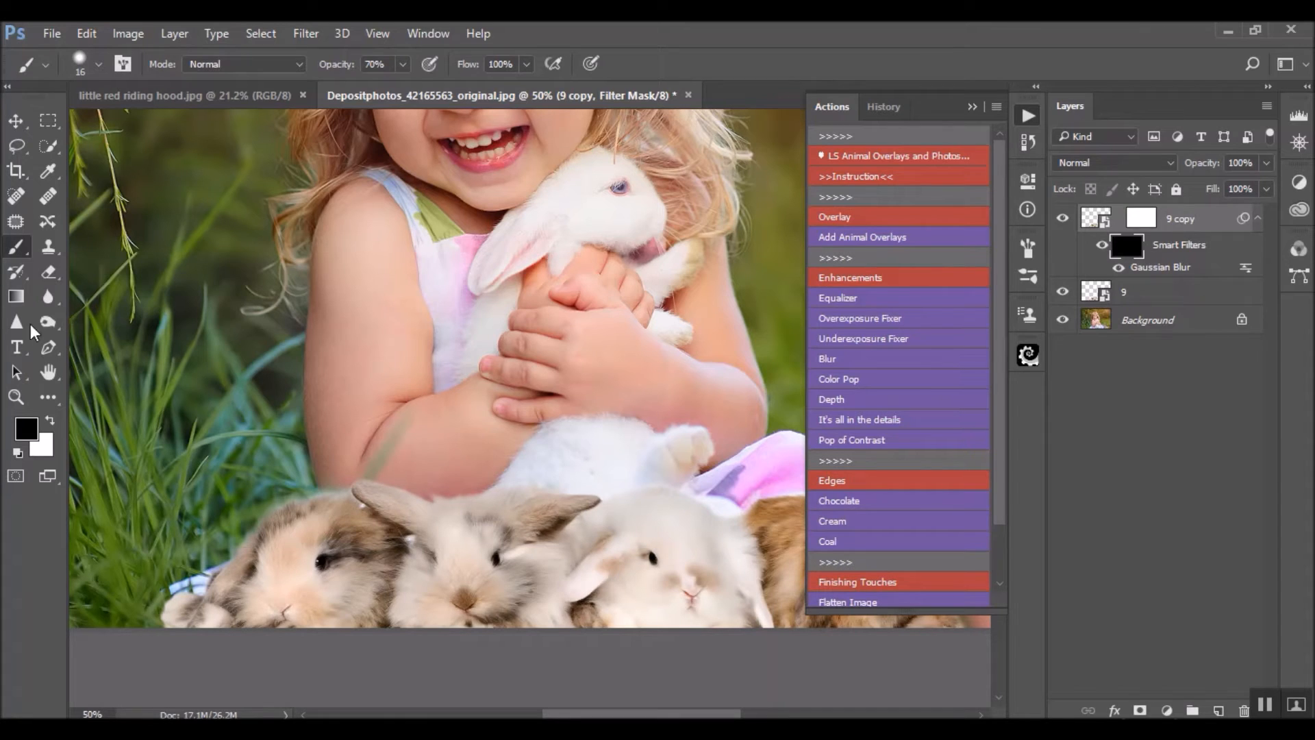
pyautogui.click(50, 419)
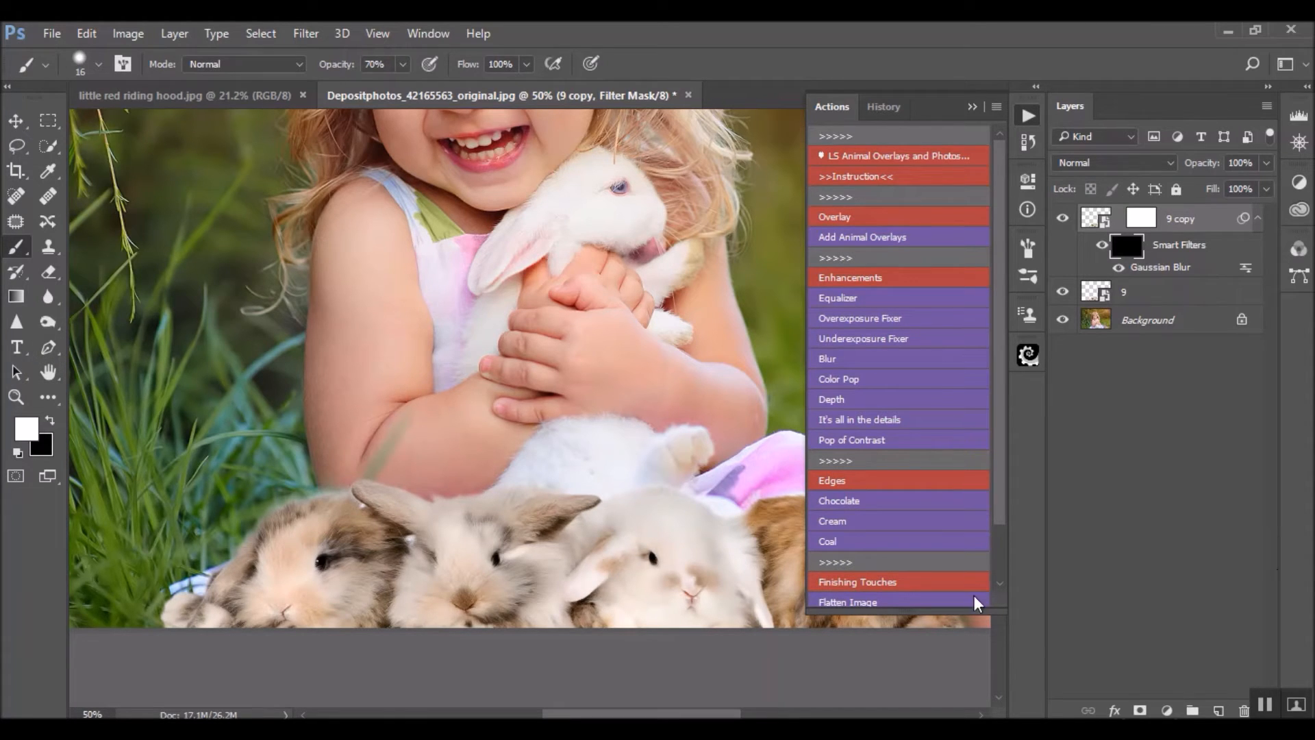
# Paint the blur back in along the lower part of the rabbits on the filter mask with a size 268 white brush at 40% opacity
pyautogui.hscroll(5, 438, 370)
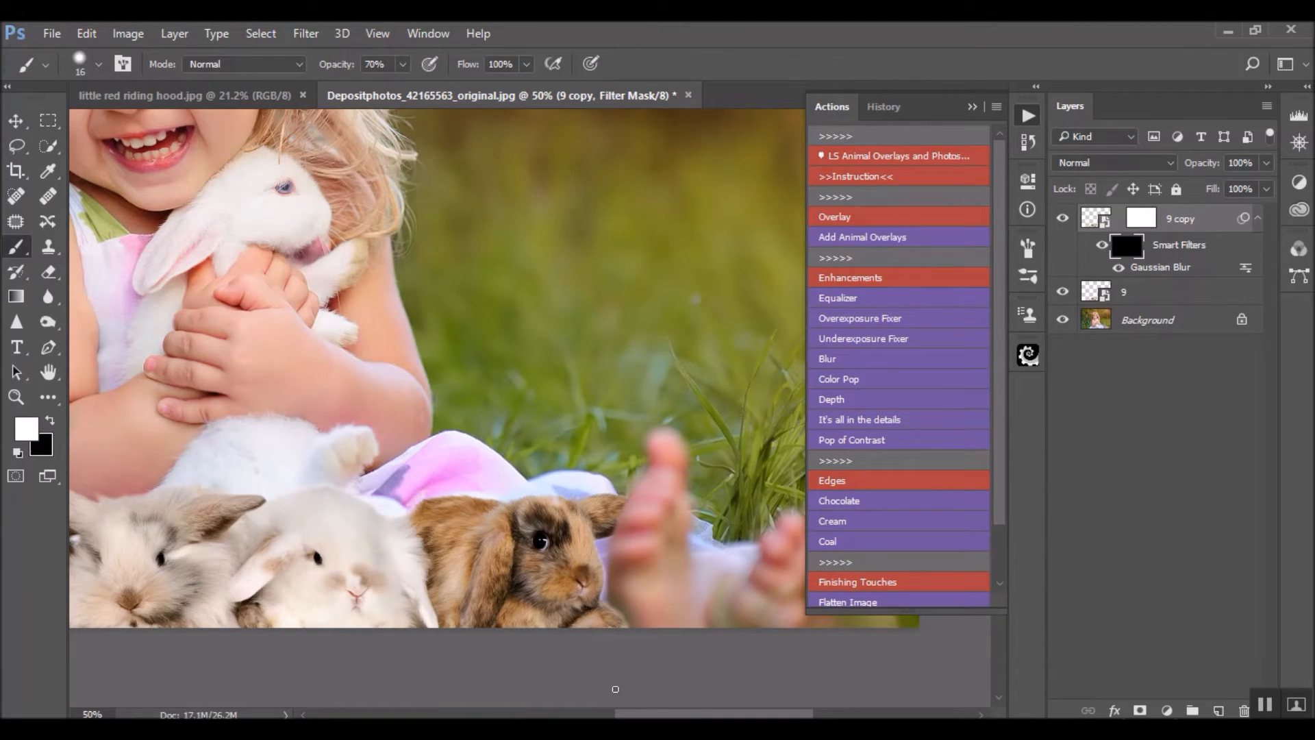
pyautogui.moveTo(598, 376); pyautogui.dragTo(673, 398)
pyautogui.moveTo(674, 557)
pyautogui.mouseDown()
pyautogui.moveTo(668, 507)
pyautogui.moveTo(660, 574)
pyautogui.moveTo(639, 555)
pyautogui.moveTo(631, 582)
pyautogui.mouseUp()
pyautogui.moveTo(766, 716); pyautogui.dragTo(689, 716)
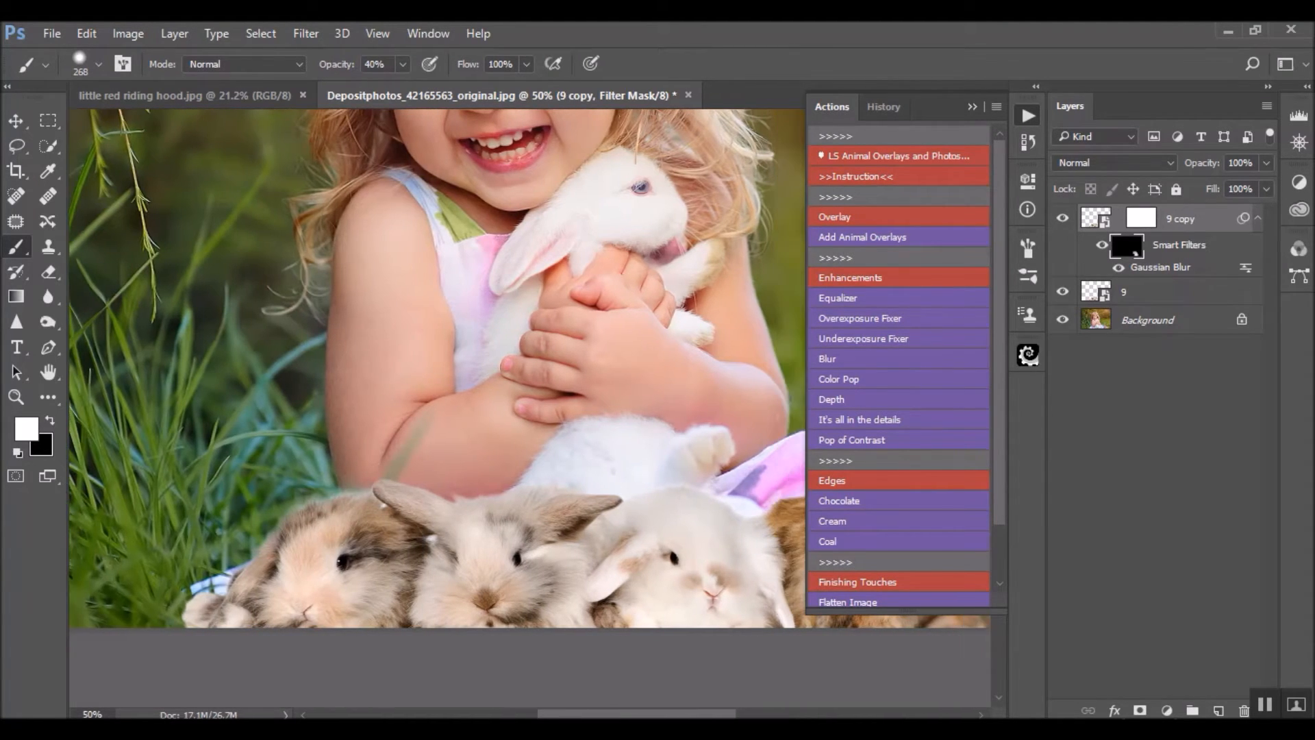
pyautogui.moveTo(263, 464)
pyautogui.mouseDown()
pyautogui.moveTo(209, 510)
pyautogui.moveTo(277, 447)
pyautogui.moveTo(204, 496)
pyautogui.moveTo(173, 574)
pyautogui.moveTo(209, 538)
pyautogui.moveTo(170, 570)
pyautogui.moveTo(165, 597)
pyautogui.moveTo(187, 563)
pyautogui.moveTo(174, 563)
pyautogui.moveTo(160, 621)
pyautogui.moveTo(162, 600)
pyautogui.moveTo(153, 621)
pyautogui.moveTo(151, 607)
pyautogui.moveTo(77, 632)
pyautogui.moveTo(164, 598)
pyautogui.moveTo(200, 523)
pyautogui.moveTo(302, 433)
pyautogui.moveTo(229, 464)
pyautogui.moveTo(542, 472)
pyautogui.moveTo(333, 491)
pyautogui.moveTo(439, 418)
pyautogui.moveTo(349, 416)
pyautogui.moveTo(263, 448)
pyautogui.moveTo(325, 434)
pyautogui.mouseUp()
pyautogui.hotkey('ctrl', '-')
pyautogui.hotkey('ctrl', '-')
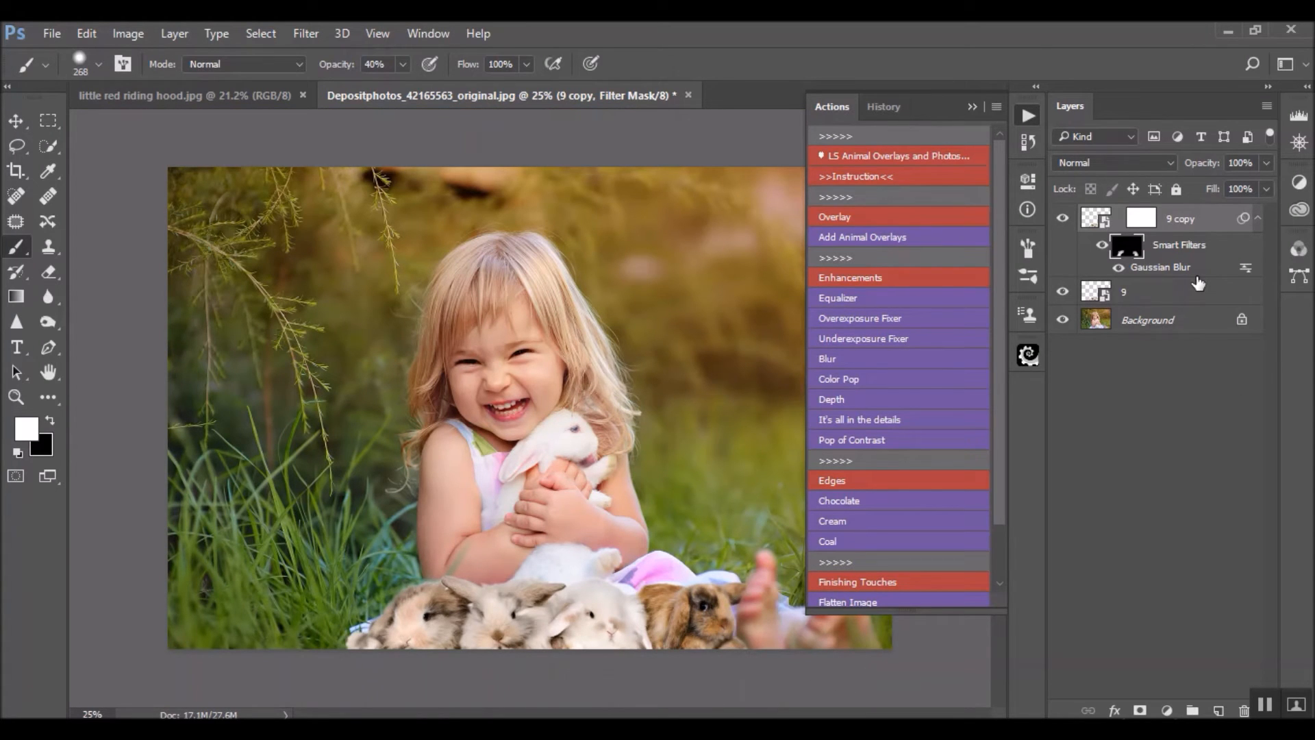
# Check the blended rabbits up close and flatten the image into a single Background layer
pyautogui.hotkey('ctrl', '+')
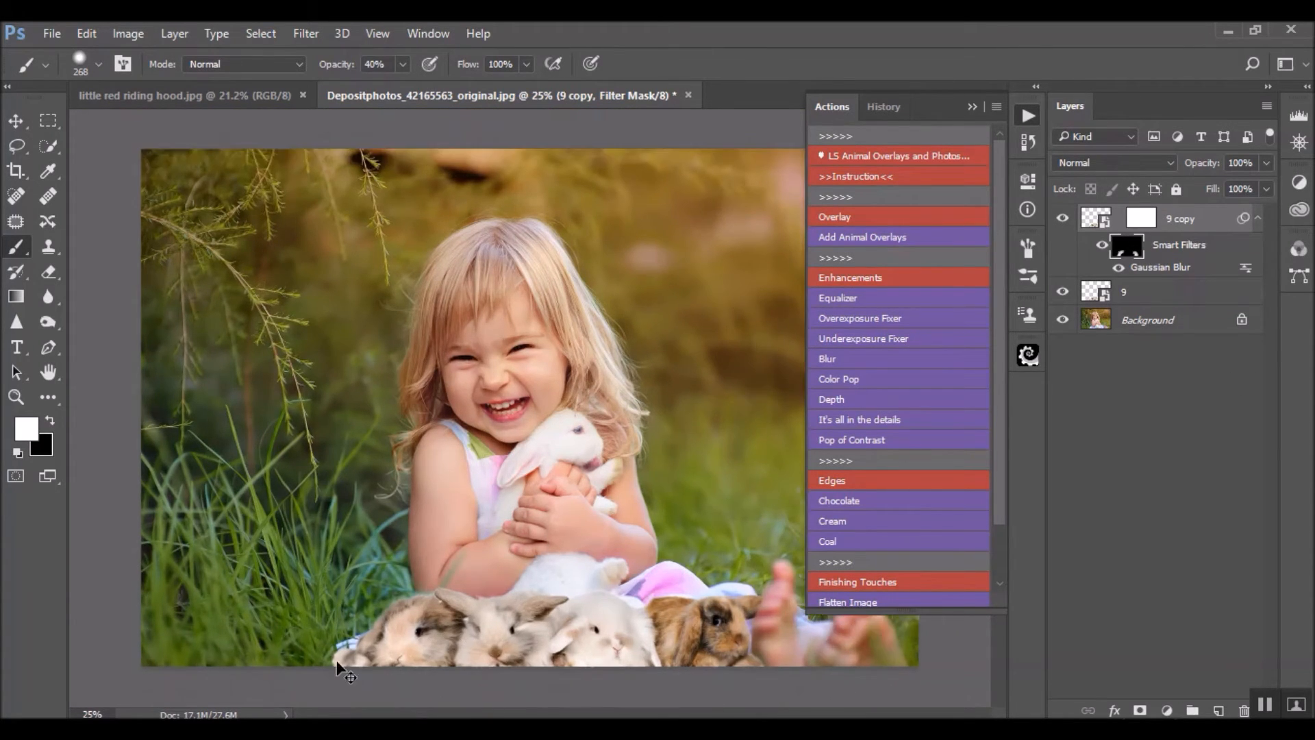
pyautogui.hotkey('ctrl', '+')
pyautogui.scroll(-5, 331, 500)
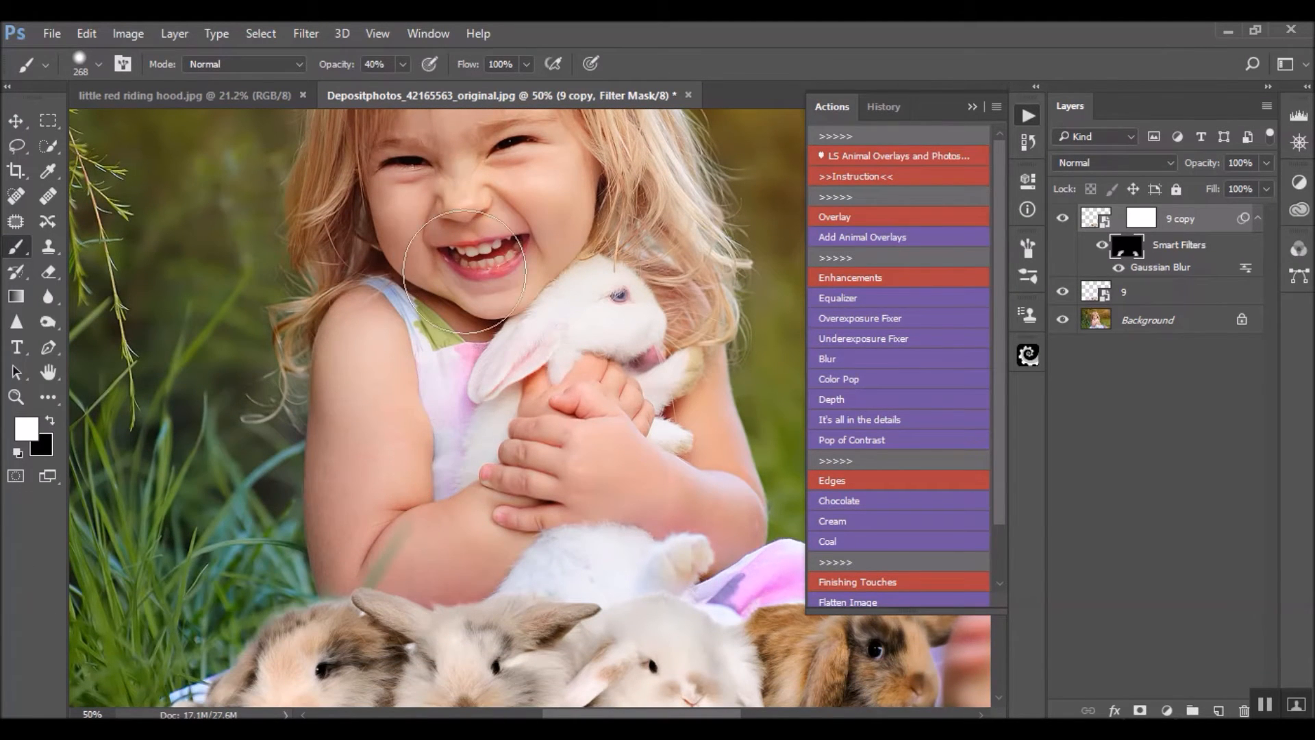
pyautogui.click(970, 105)
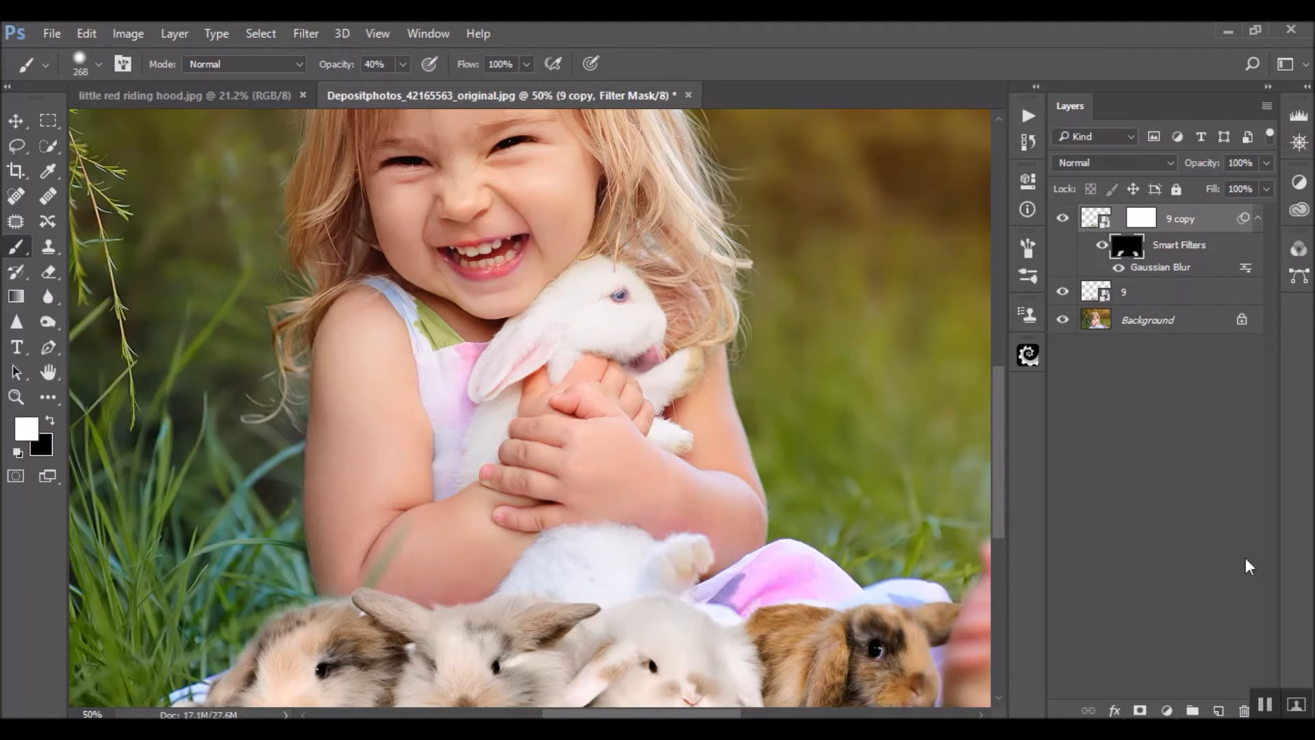
pyautogui.rightClick(1155, 329)
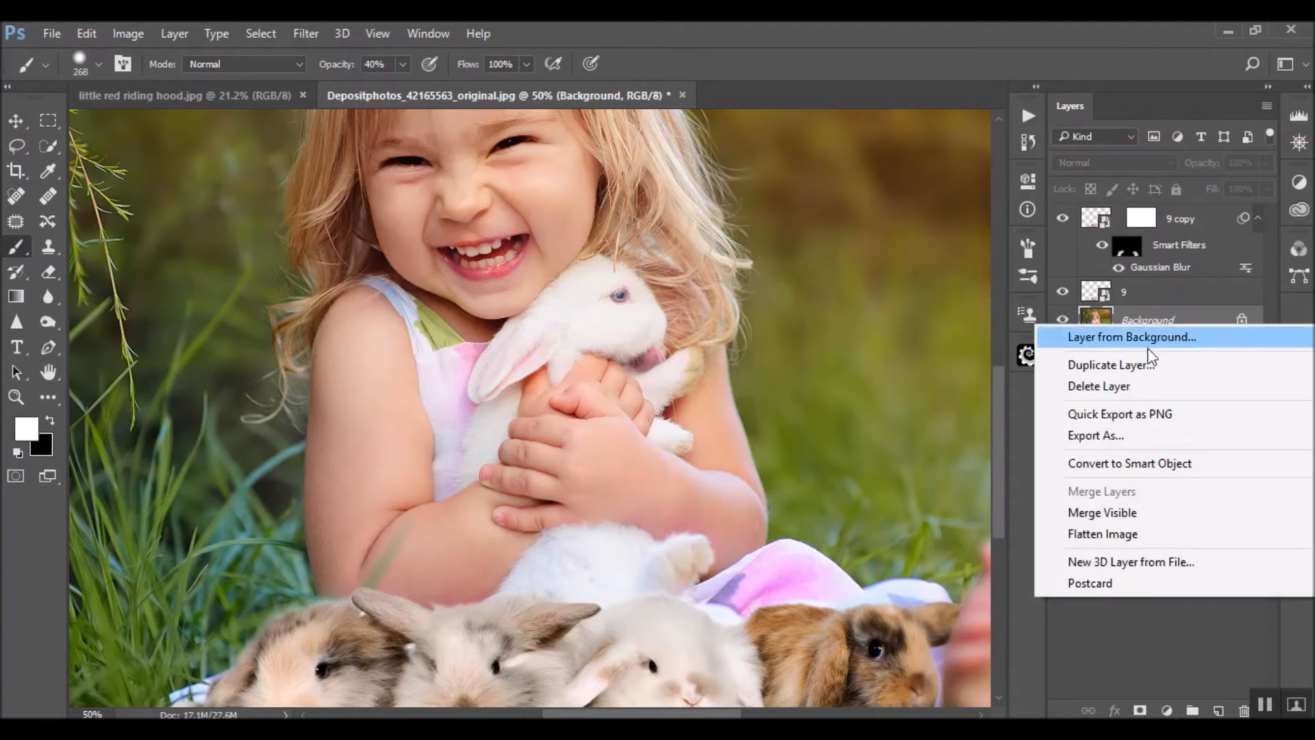
pyautogui.click(1165, 531)
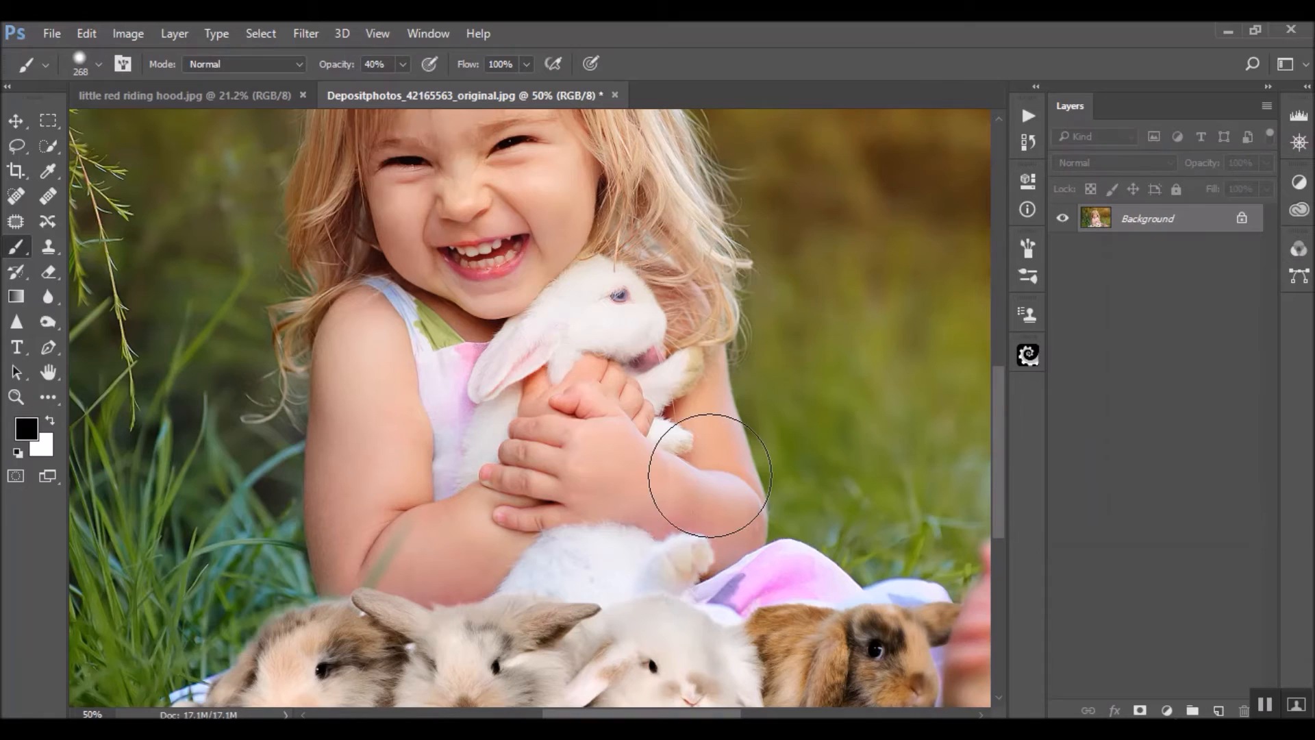
# Remove the grass blade across the girl's forearm with the Patch tool, sampling nearby clean skin
pyautogui.hotkey('ctrl', '+')
pyautogui.hotkey('ctrl', '+')
pyautogui.scroll(-2, 302, 295)
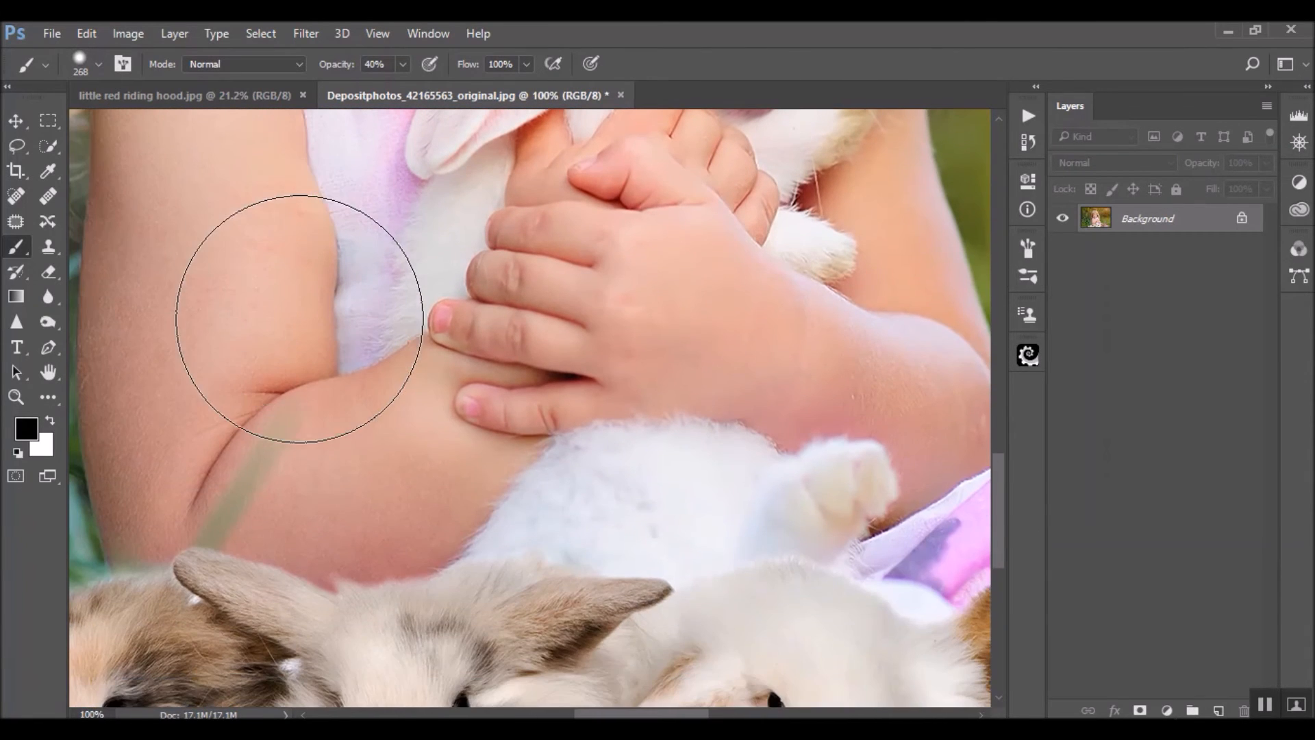
pyautogui.click(16, 221)
pyautogui.moveTo(302, 402)
pyautogui.mouseDown()
pyautogui.moveTo(274, 412)
pyautogui.moveTo(239, 487)
pyautogui.moveTo(270, 512)
pyautogui.moveTo(293, 469)
pyautogui.moveTo(356, 486)
pyautogui.mouseUp()
pyautogui.hotkey('ctrl', 'd')
pyautogui.moveTo(254, 444)
pyautogui.mouseDown()
pyautogui.moveTo(191, 522)
pyautogui.moveTo(209, 554)
pyautogui.moveTo(251, 564)
pyautogui.moveTo(254, 551)
pyautogui.moveTo(194, 511)
pyautogui.mouseUp()
pyautogui.hotkey('ctrl', 'd')
pyautogui.moveTo(258, 450)
pyautogui.mouseDown()
pyautogui.moveTo(211, 499)
pyautogui.moveTo(210, 526)
pyautogui.moveTo(190, 526)
pyautogui.moveTo(253, 573)
pyautogui.moveTo(259, 549)
pyautogui.mouseUp()
pyautogui.hotkey('ctrl', 'd')
pyautogui.moveTo(210, 547); pyautogui.dragTo(220, 540)
pyautogui.moveTo(283, 507); pyautogui.dragTo(285, 508)
pyautogui.hotkey('ctrl', 'd')
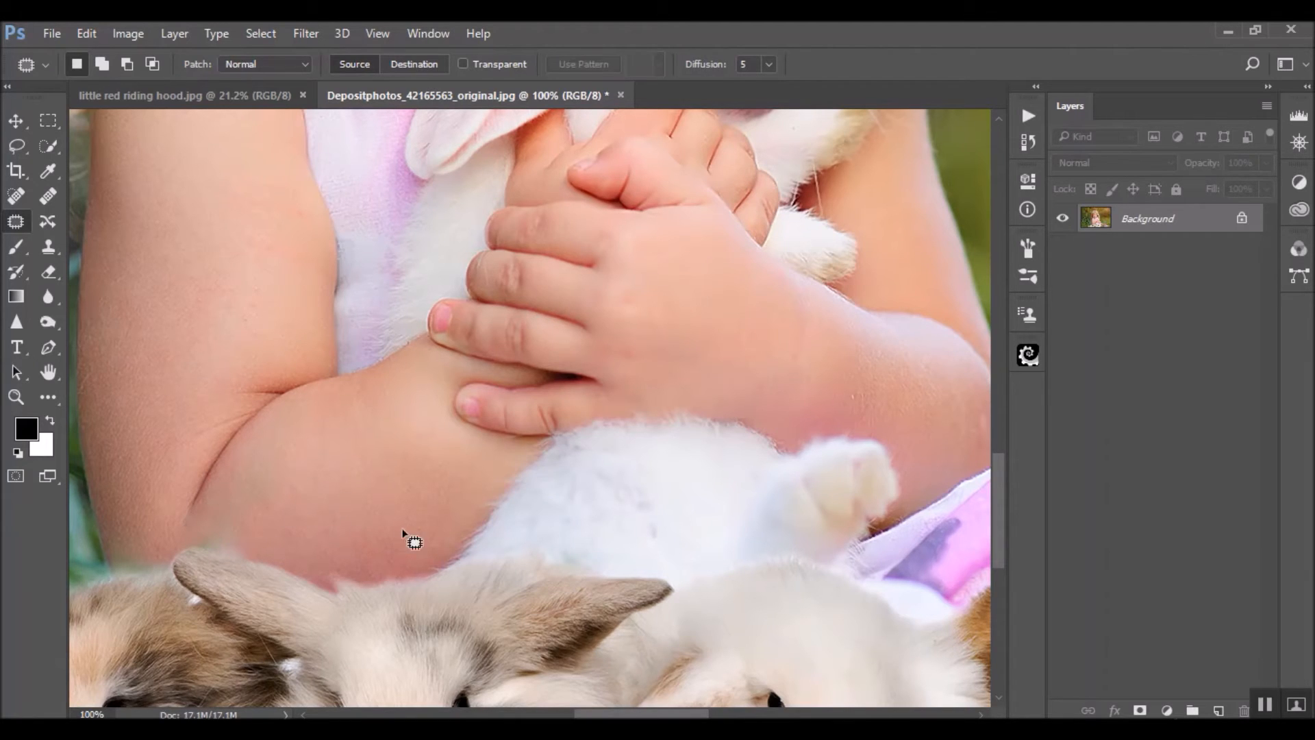
pyautogui.moveTo(205, 523)
pyautogui.mouseDown()
pyautogui.moveTo(187, 539)
pyautogui.moveTo(224, 541)
pyautogui.moveTo(239, 524)
pyautogui.mouseUp()
pyautogui.hotkey('ctrl', 'd')
pyautogui.hotkey('ctrl', '-')
pyautogui.hotkey('ctrl', '-')
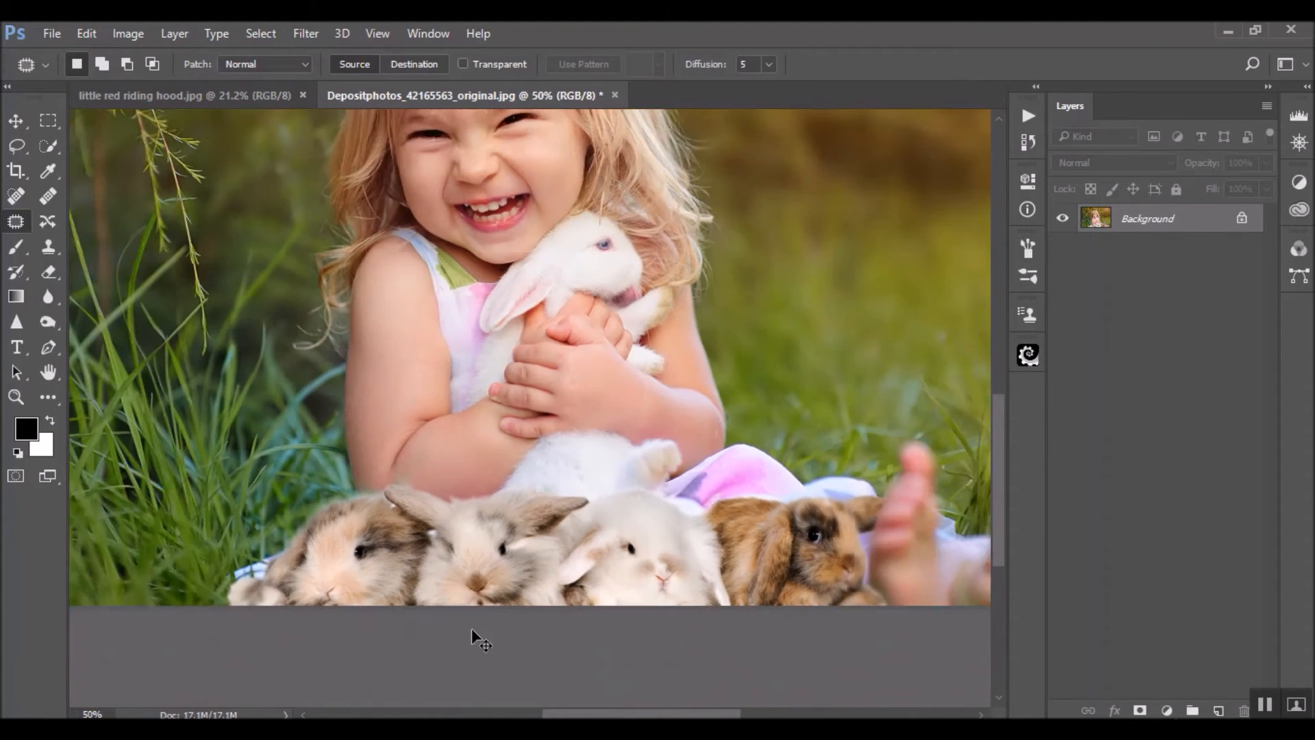
# Lasso the remaining greenish smudge on the forearm above the rabbit's ear and fill it with Content-Aware at 100% opacity
pyautogui.hotkey('ctrl', '+')
pyautogui.hotkey('ctrl', '+')
pyautogui.hotkey('ctrl', '+')
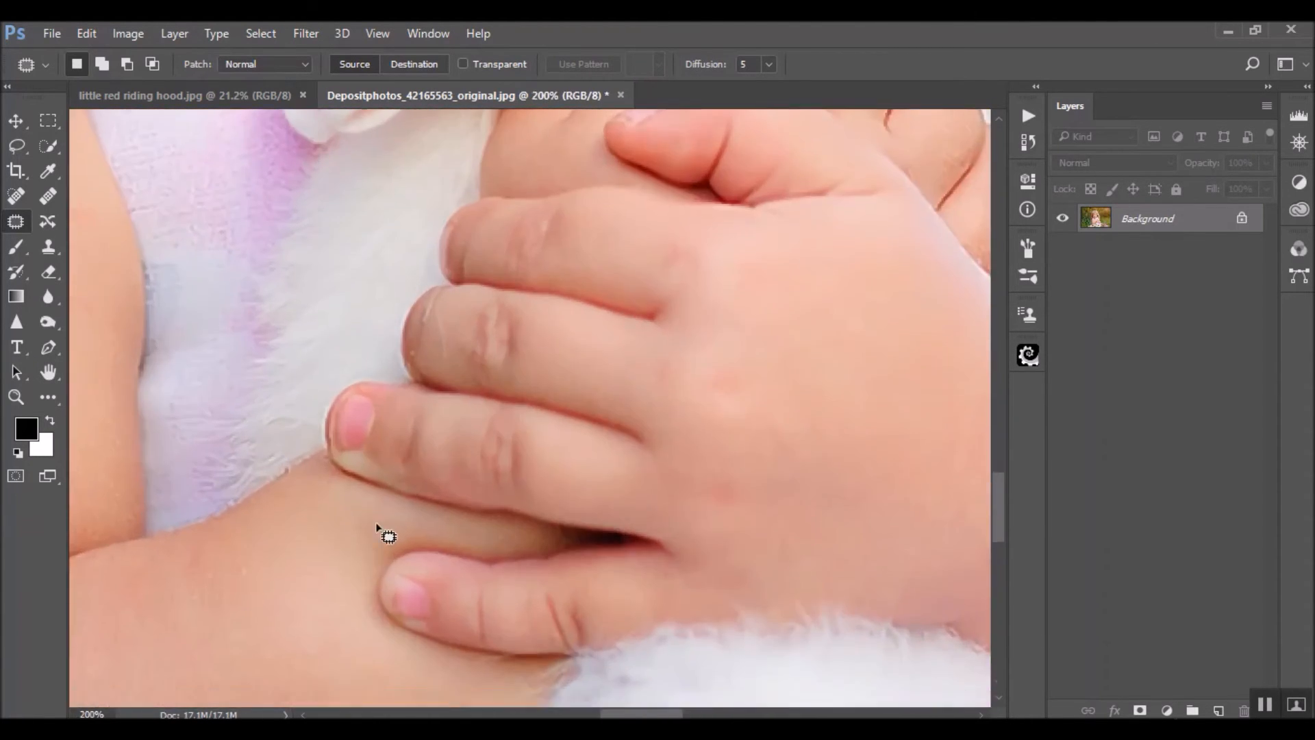
pyautogui.scroll(-6, 377, 528)
pyautogui.press('space')
pyautogui.moveTo(337, 561)
pyautogui.mouseDown()
pyautogui.moveTo(767, 463)
pyautogui.moveTo(786, 410)
pyautogui.moveTo(815, 389)
pyautogui.mouseUp()
pyautogui.click(31, 145)
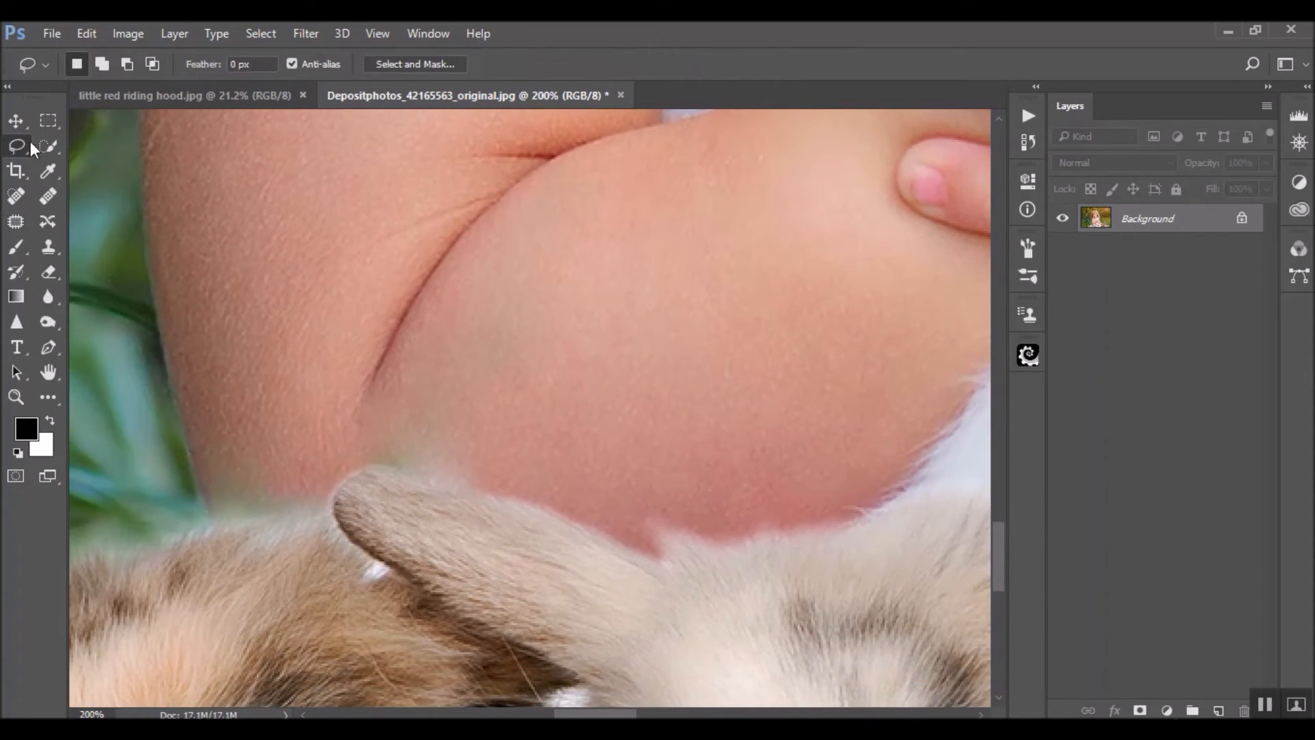
pyautogui.moveTo(508, 266)
pyautogui.mouseDown()
pyautogui.moveTo(419, 348)
pyautogui.moveTo(392, 423)
pyautogui.mouseUp()
pyautogui.moveTo(478, 496); pyautogui.dragTo(499, 474)
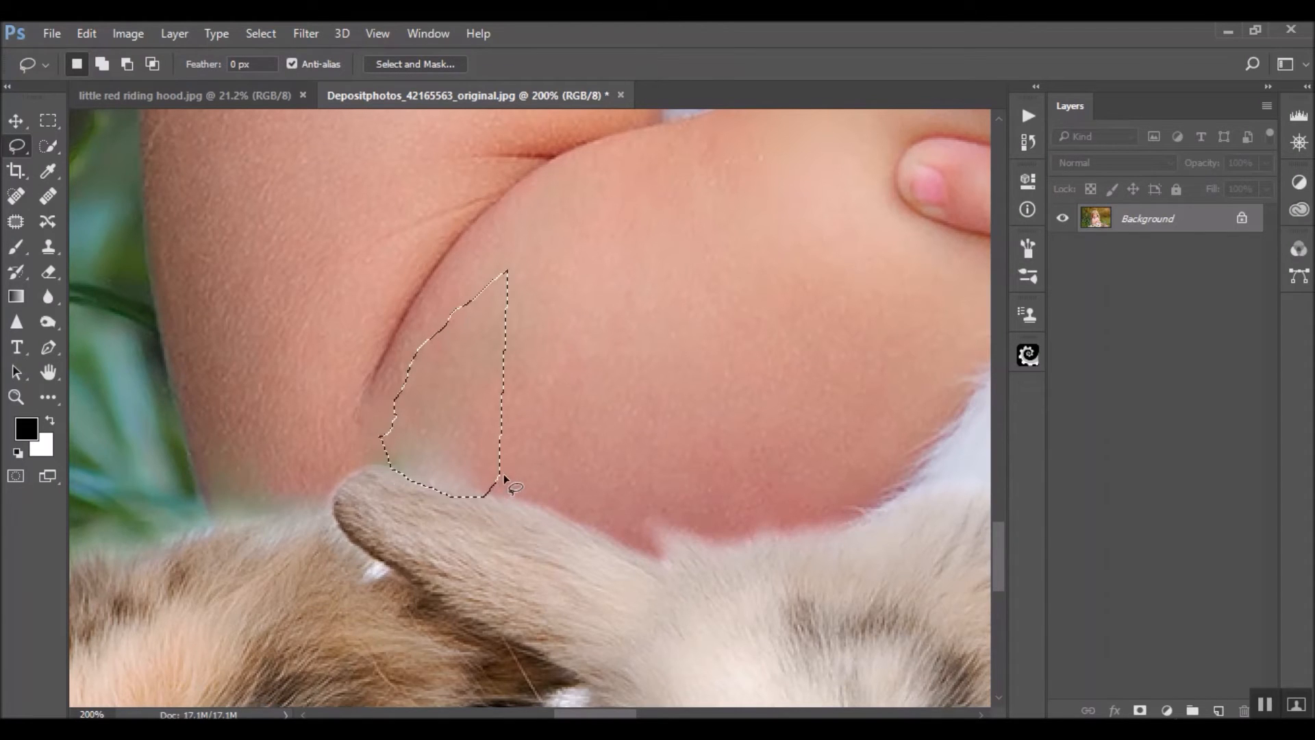
pyautogui.rightClick(462, 452)
pyautogui.click(557, 319)
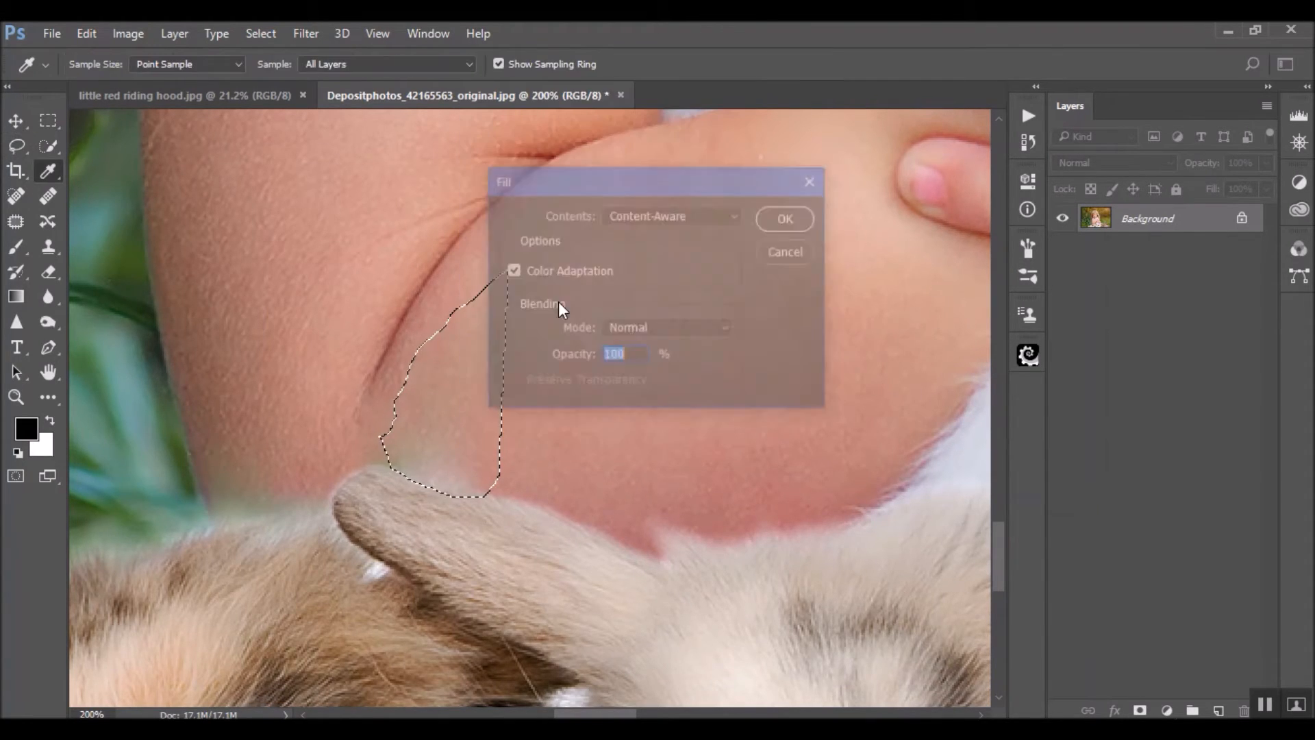
pyautogui.click(776, 215)
pyautogui.hotkey('ctrl', 'd')
pyautogui.scroll(-5, 716, 432)
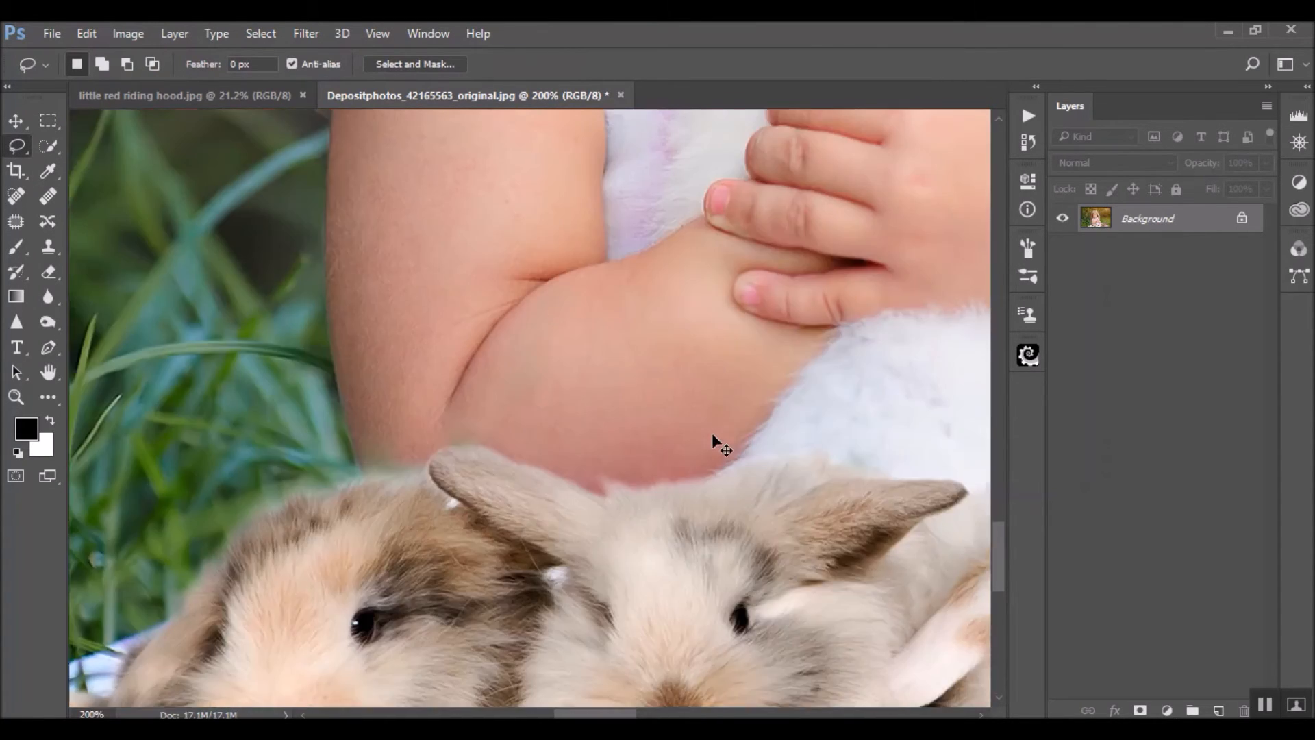
pyautogui.scroll(-1, 629, 492)
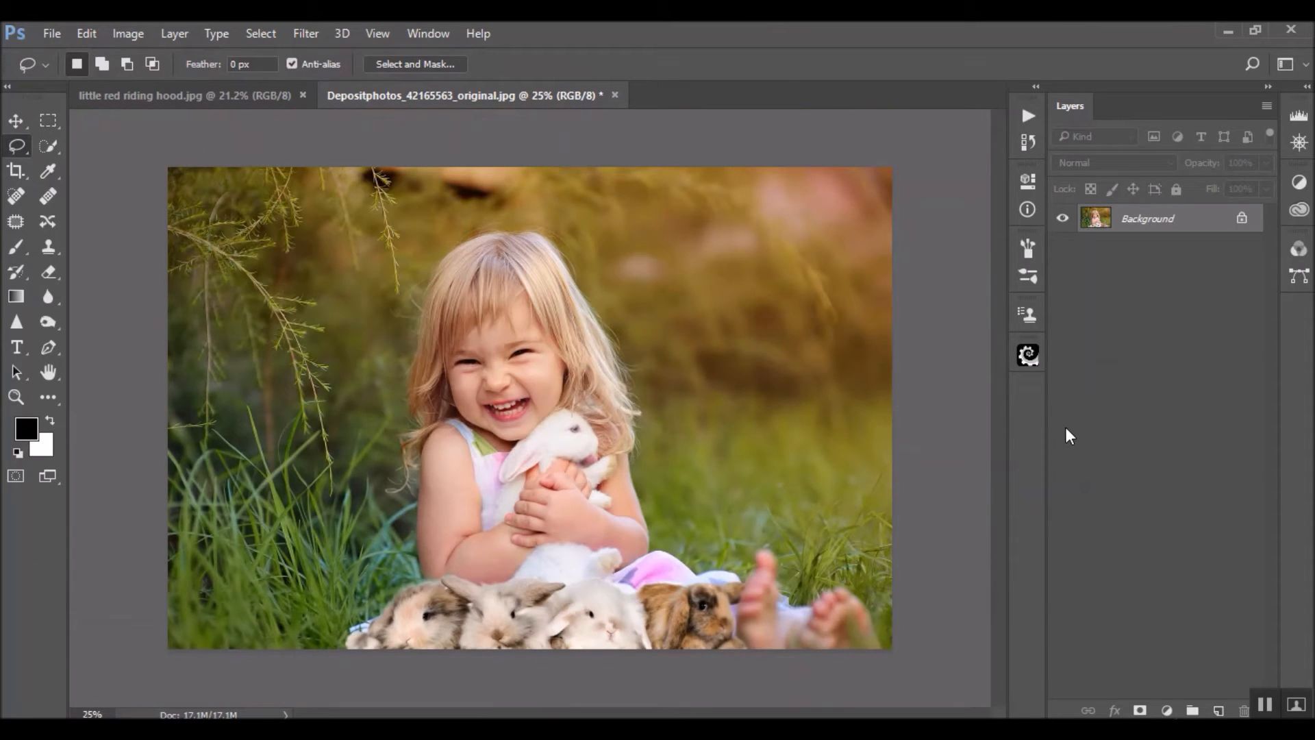
# Duplicate the Background layer and run the Equalizer action on the photo
pyautogui.hotkey('ctrl', 'j')
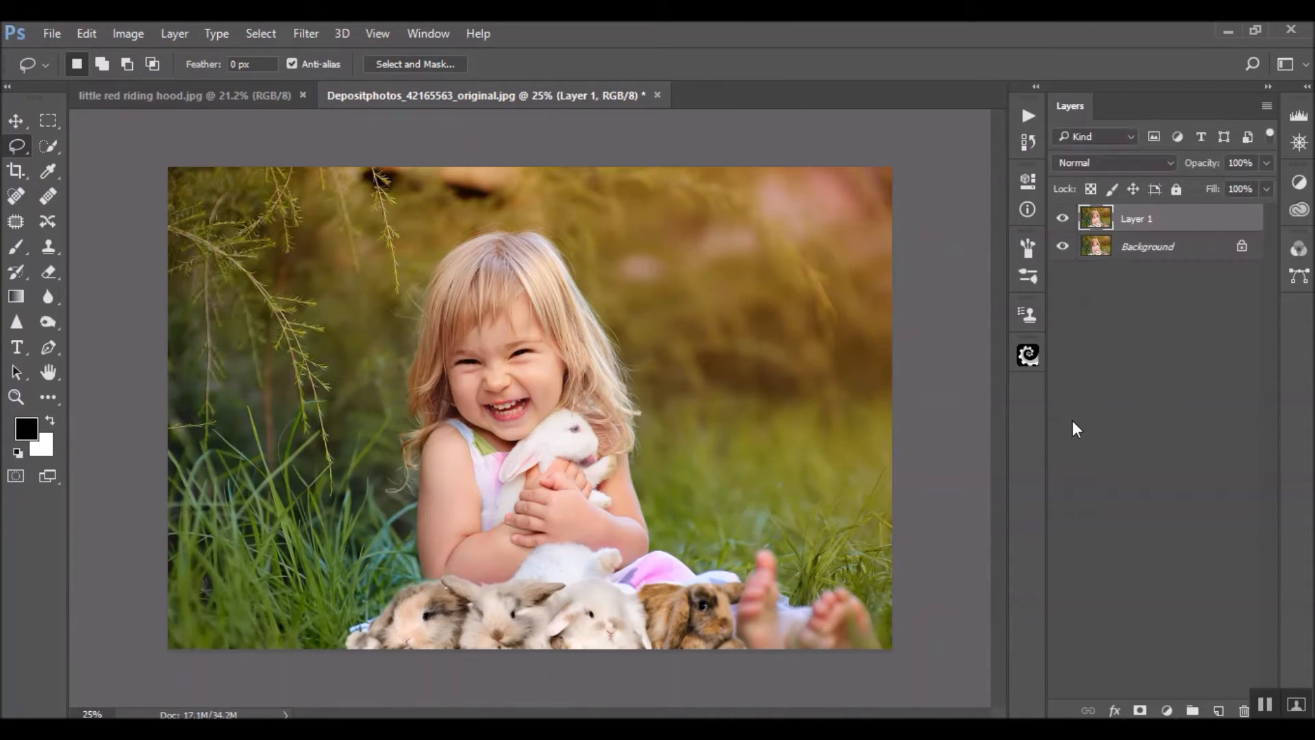
pyautogui.click(1024, 122)
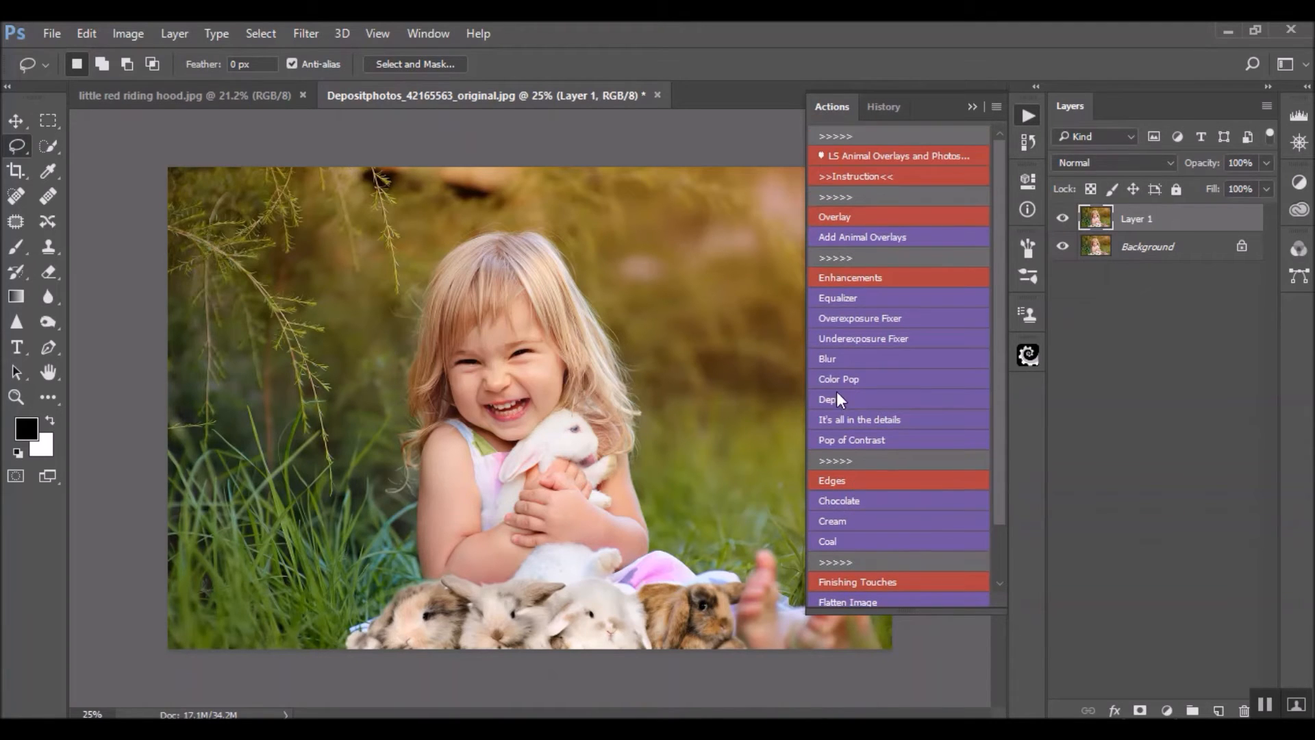
pyautogui.click(852, 299)
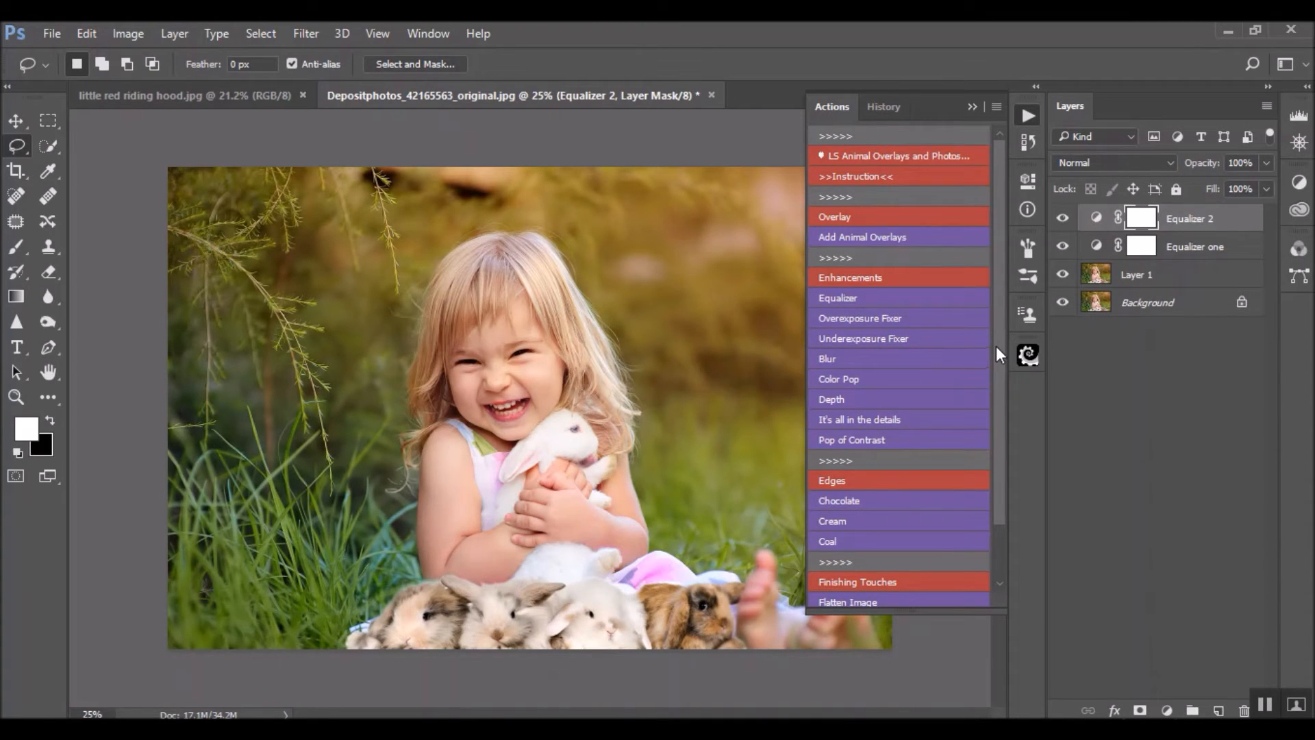
pyautogui.click(1069, 247)
# Run the Overexposure Fixer action and mask its effect off the central area with a size 1636 black brush at 70% opacity
pyautogui.click(897, 318)
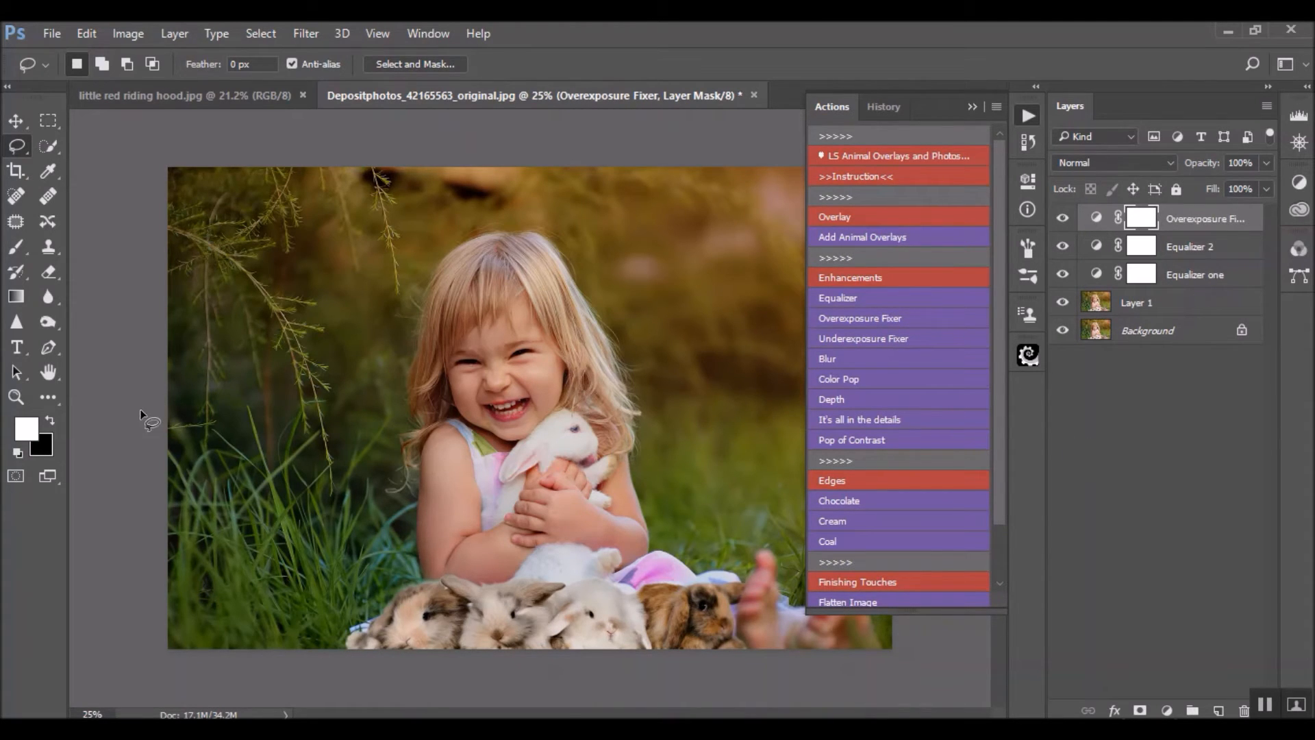
pyautogui.press('b')
pyautogui.press('x')
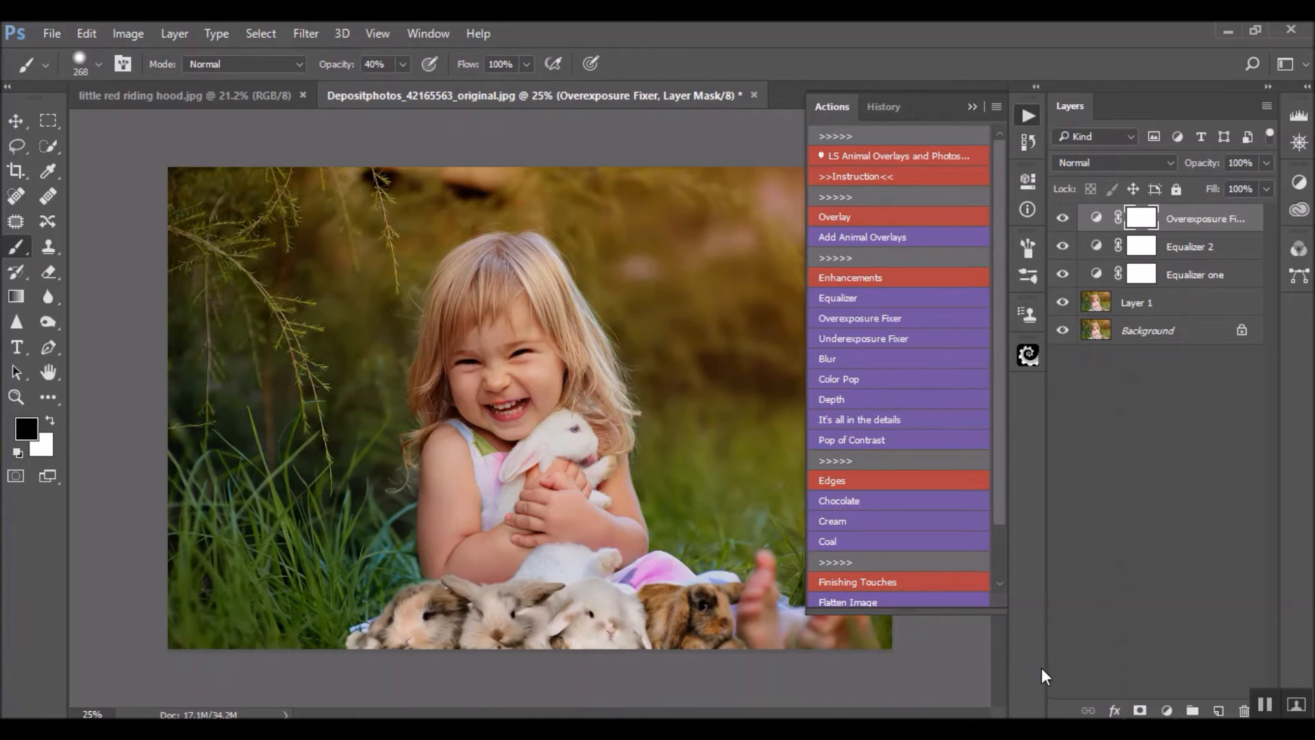
pyautogui.moveTo(518, 413); pyautogui.dragTo(678, 404)
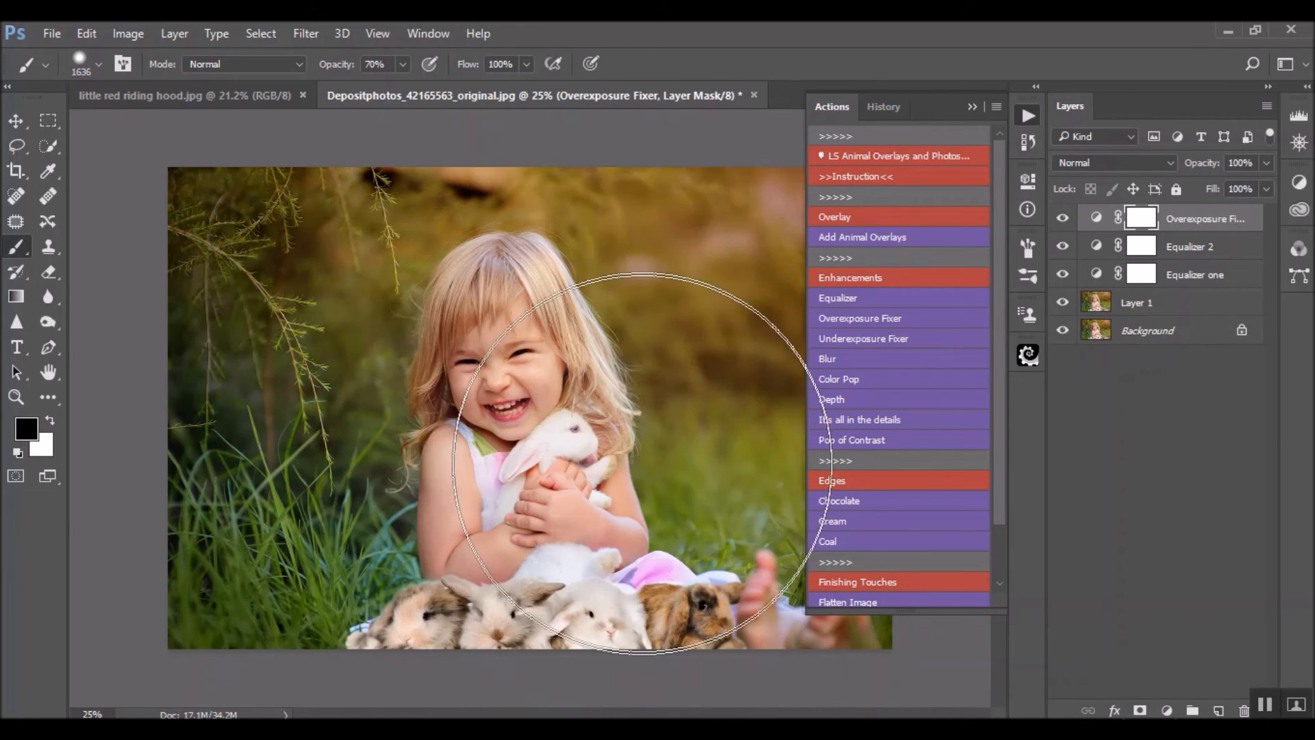
pyautogui.moveTo(521, 533); pyautogui.dragTo(309, 308)
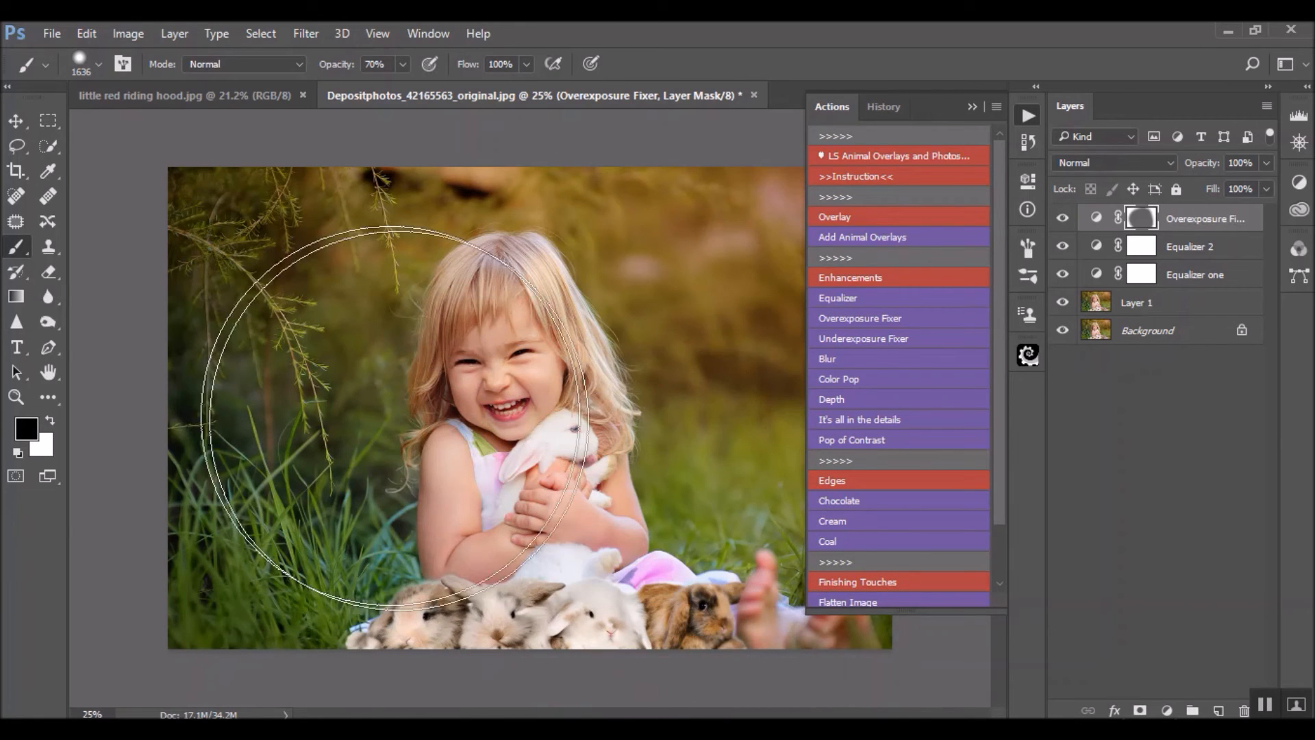
pyautogui.click(972, 106)
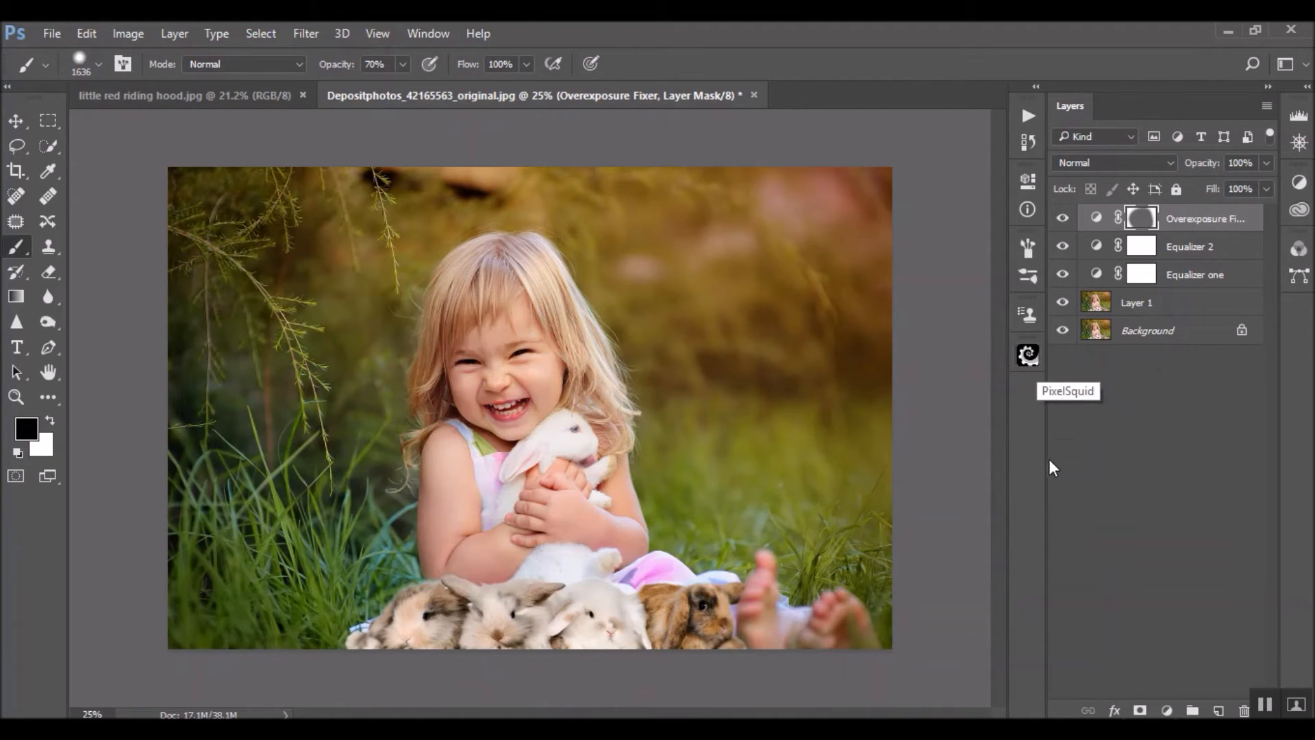
# Stop the Blur action at its background message and flatten all layers of the image
pyautogui.click(1029, 116)
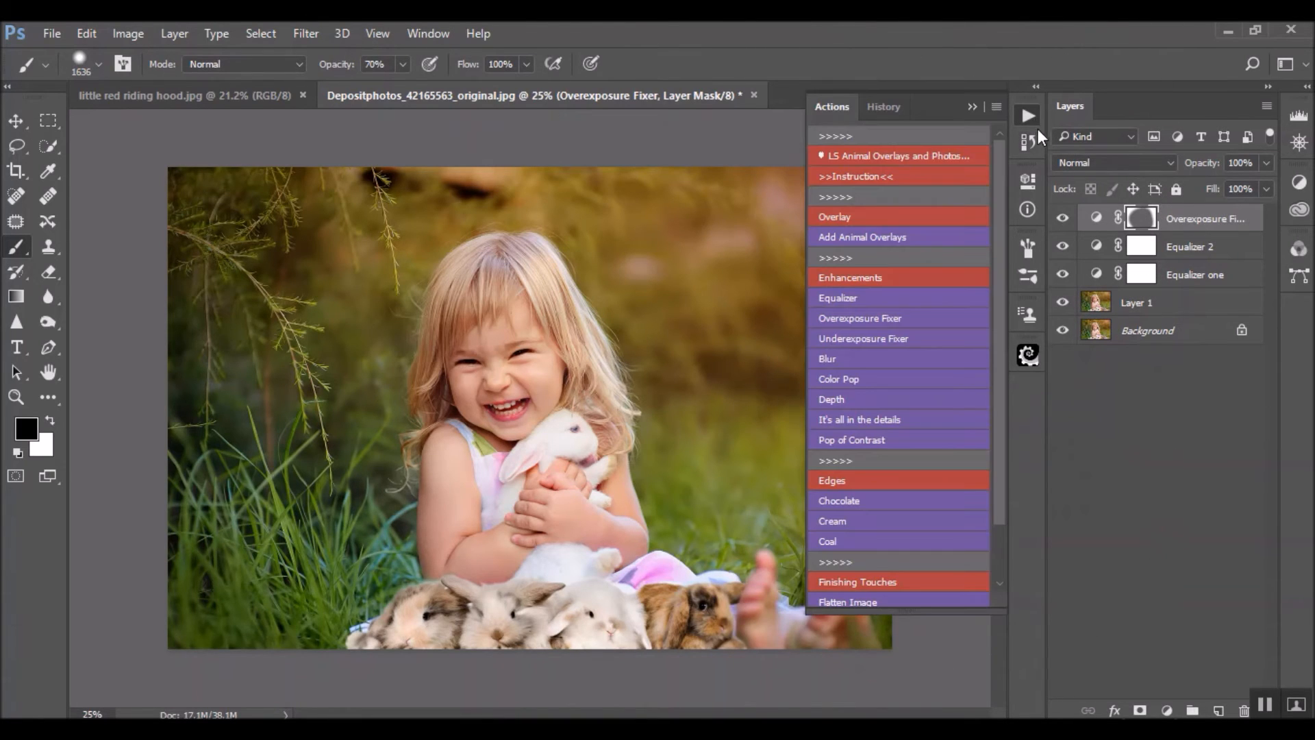
pyautogui.click(861, 360)
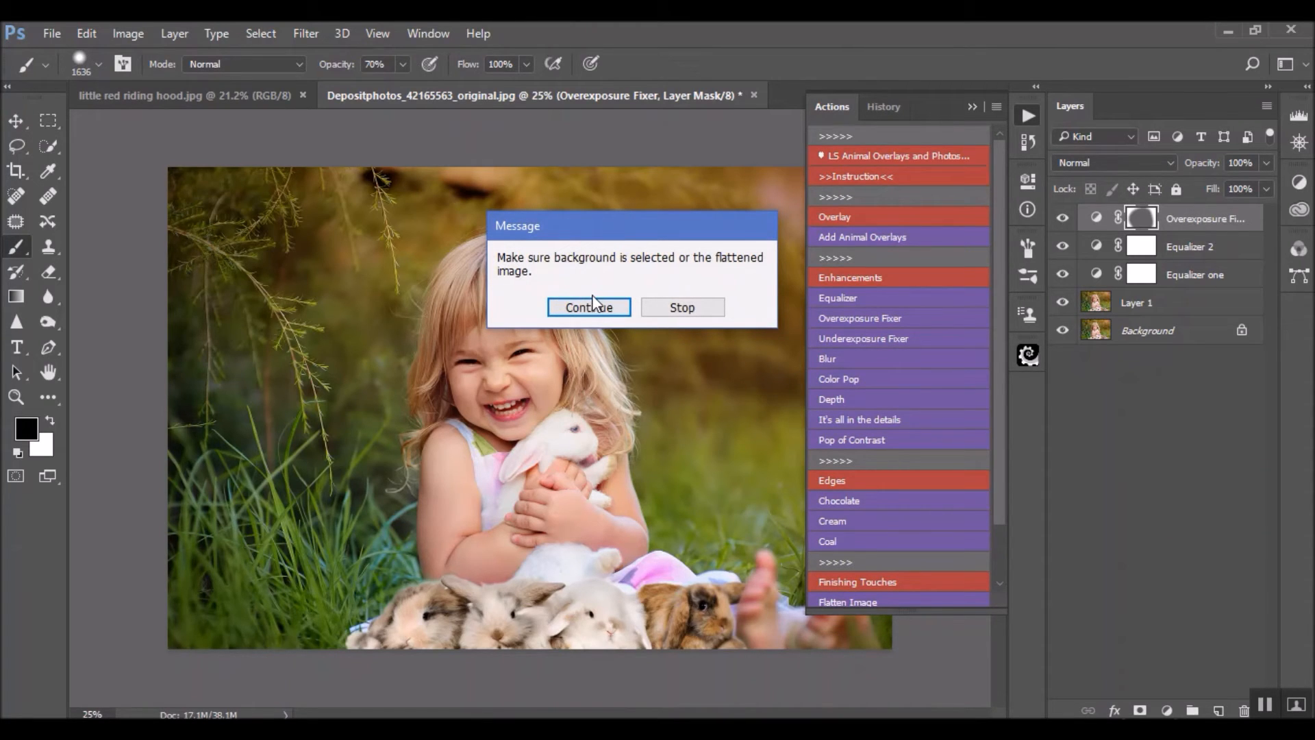
pyautogui.click(661, 306)
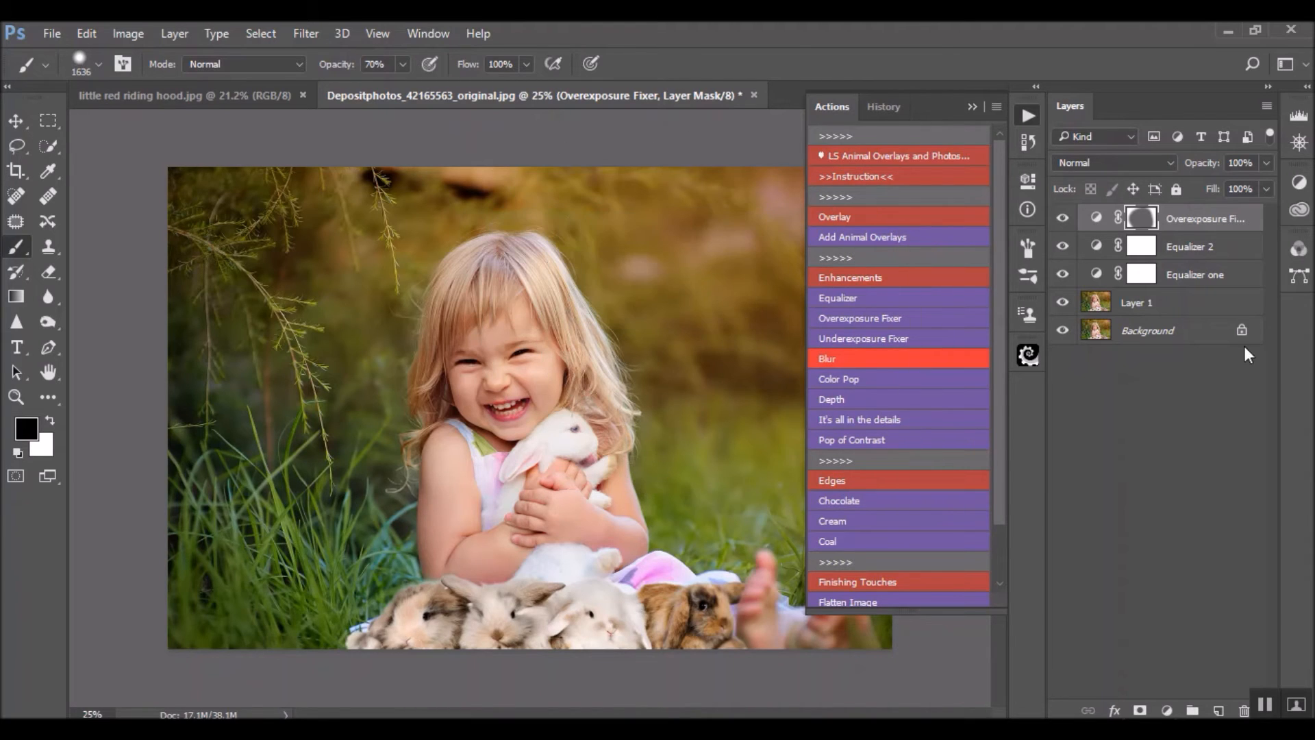
pyautogui.rightClick(1129, 332)
pyautogui.click(1091, 539)
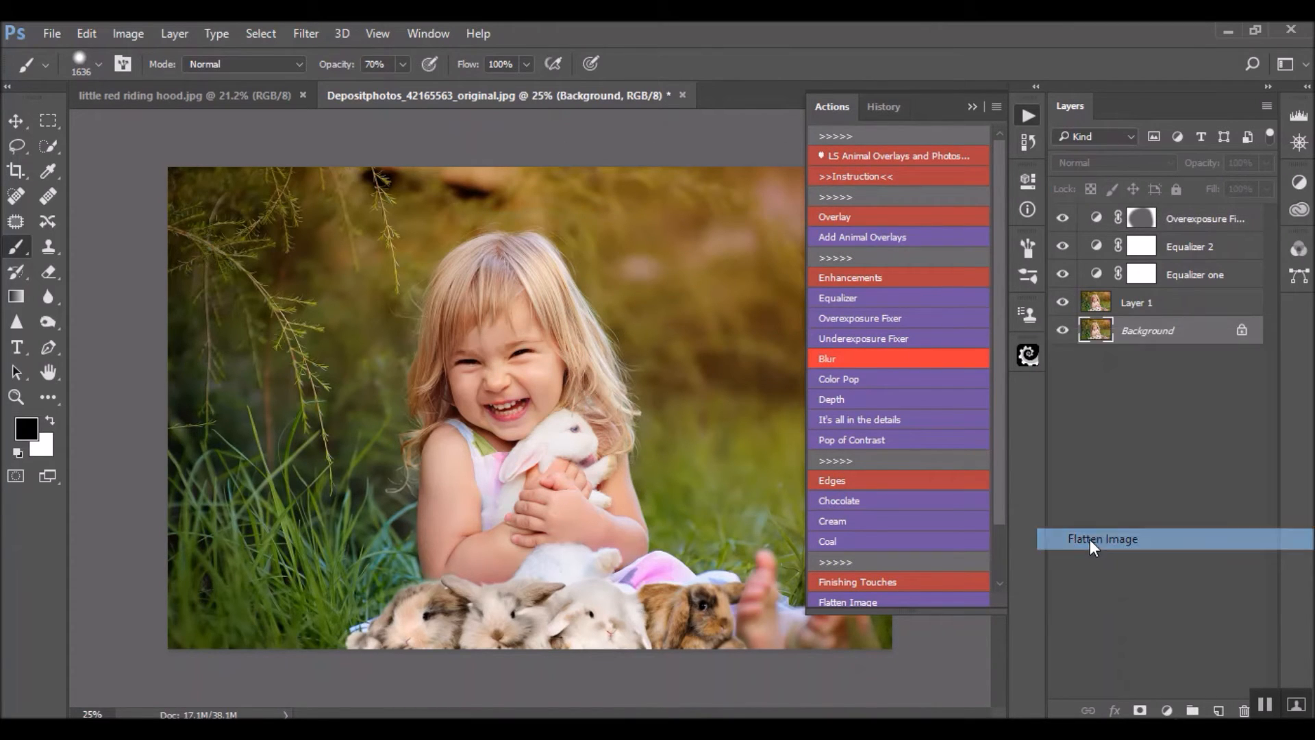
# Run the Blur action on the flattened image with a Gaussian Blur radius of 6 pixels
pyautogui.click(864, 359)
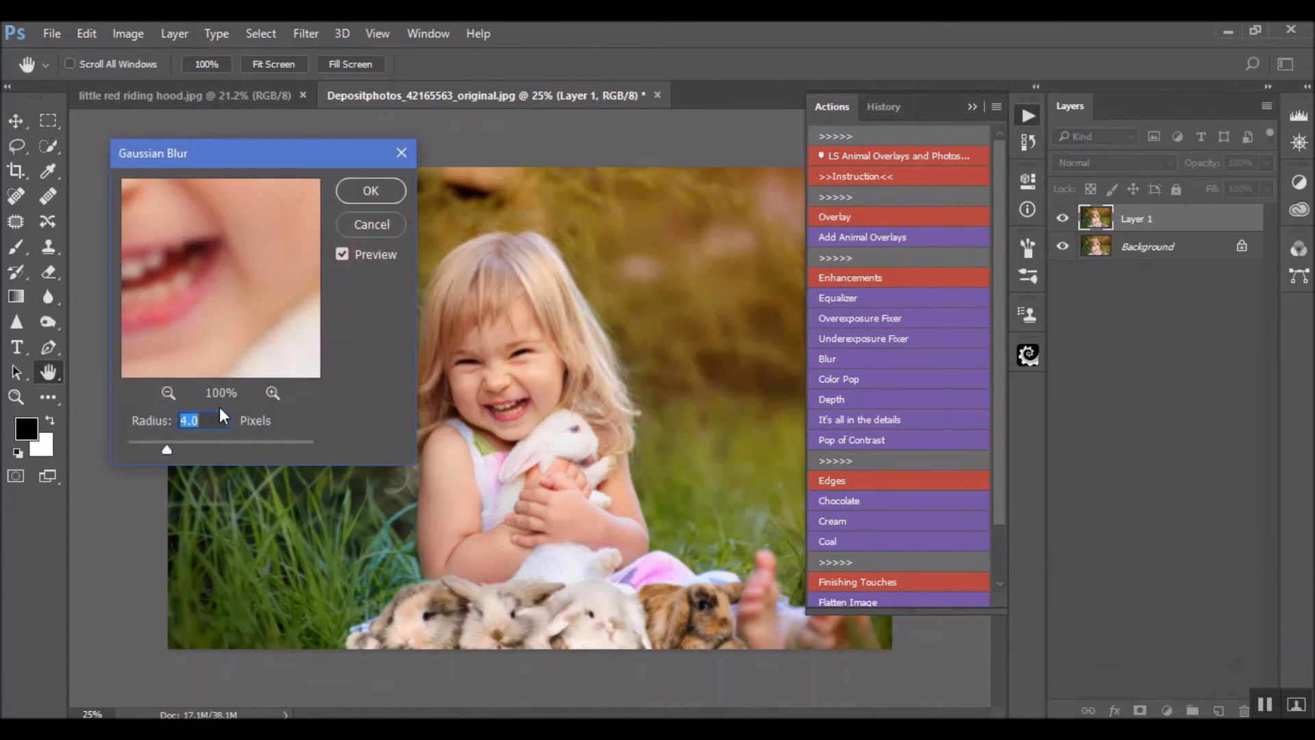
pyautogui.write('6')
pyautogui.press('Return')
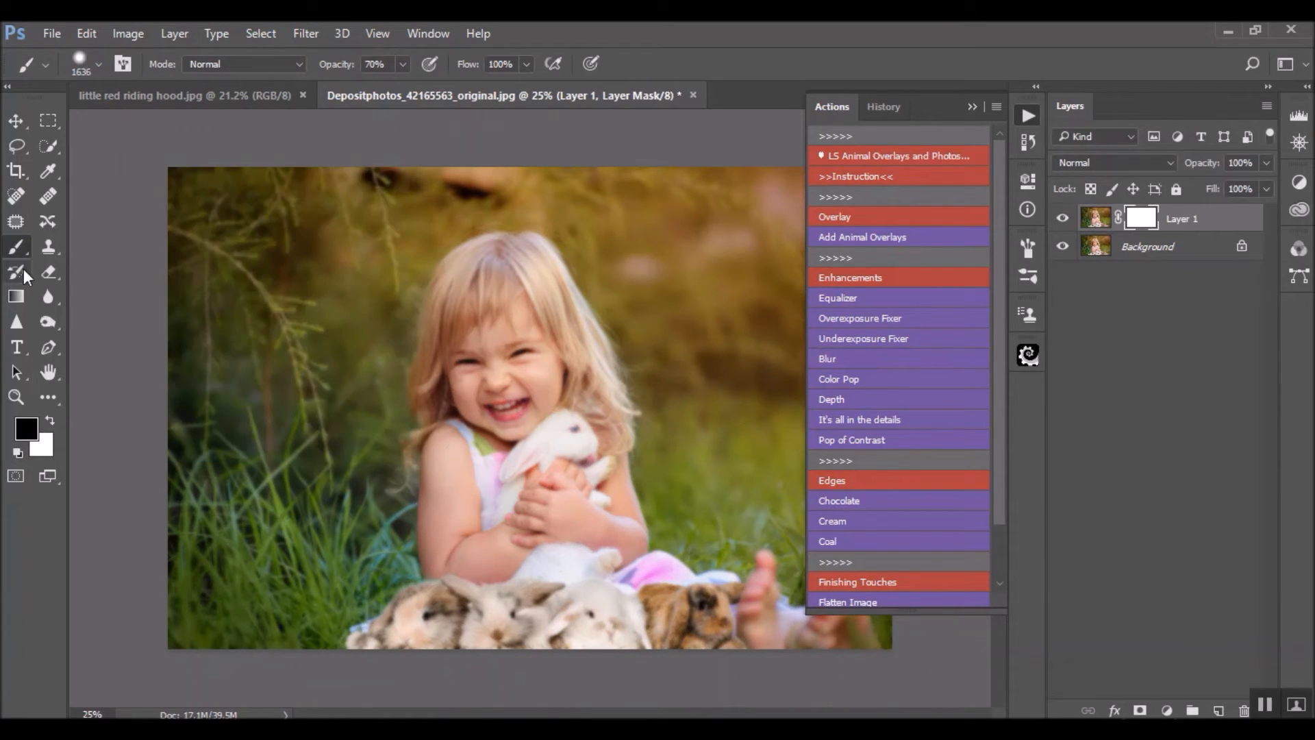
# Mask the blur off the girl and rabbits with a size 2380 black brush at 100% opacity, and compare the blur layer on and off
pyautogui.moveTo(536, 415); pyautogui.dragTo(624, 422)
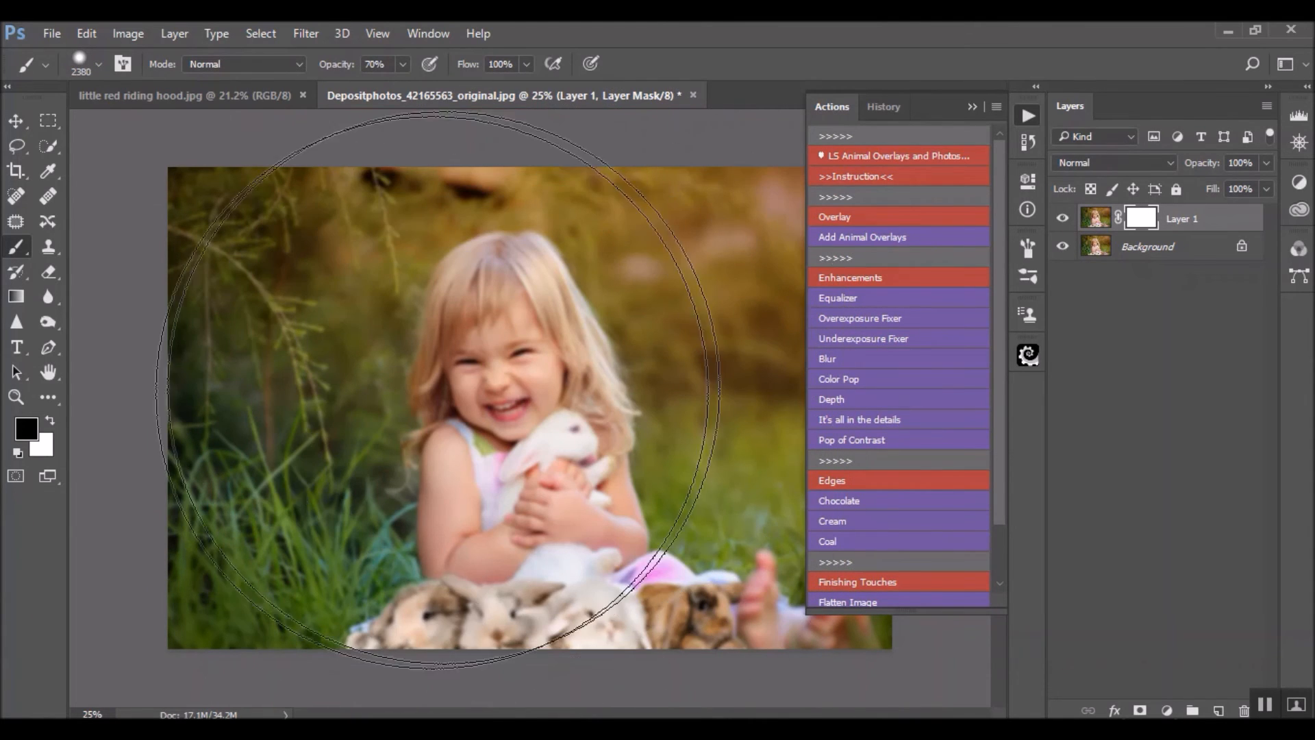
pyautogui.press('0')
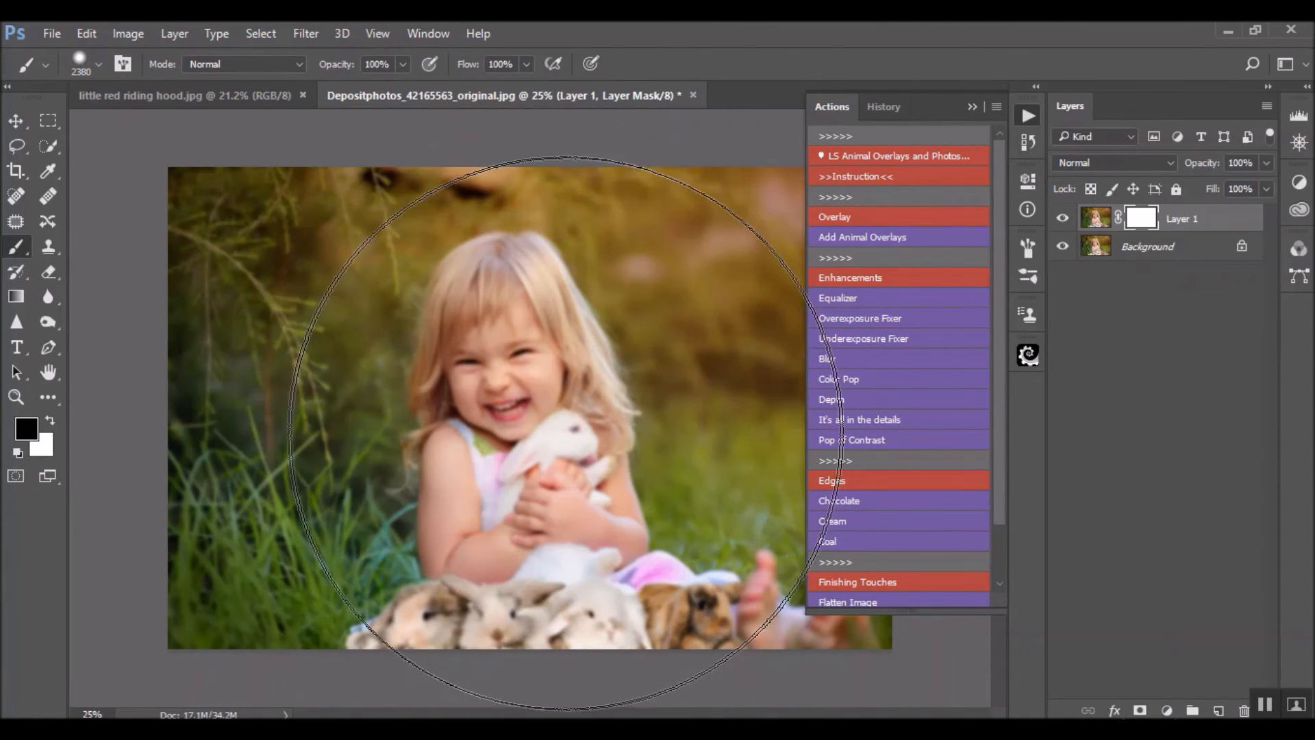
pyautogui.moveTo(543, 442); pyautogui.dragTo(545, 496)
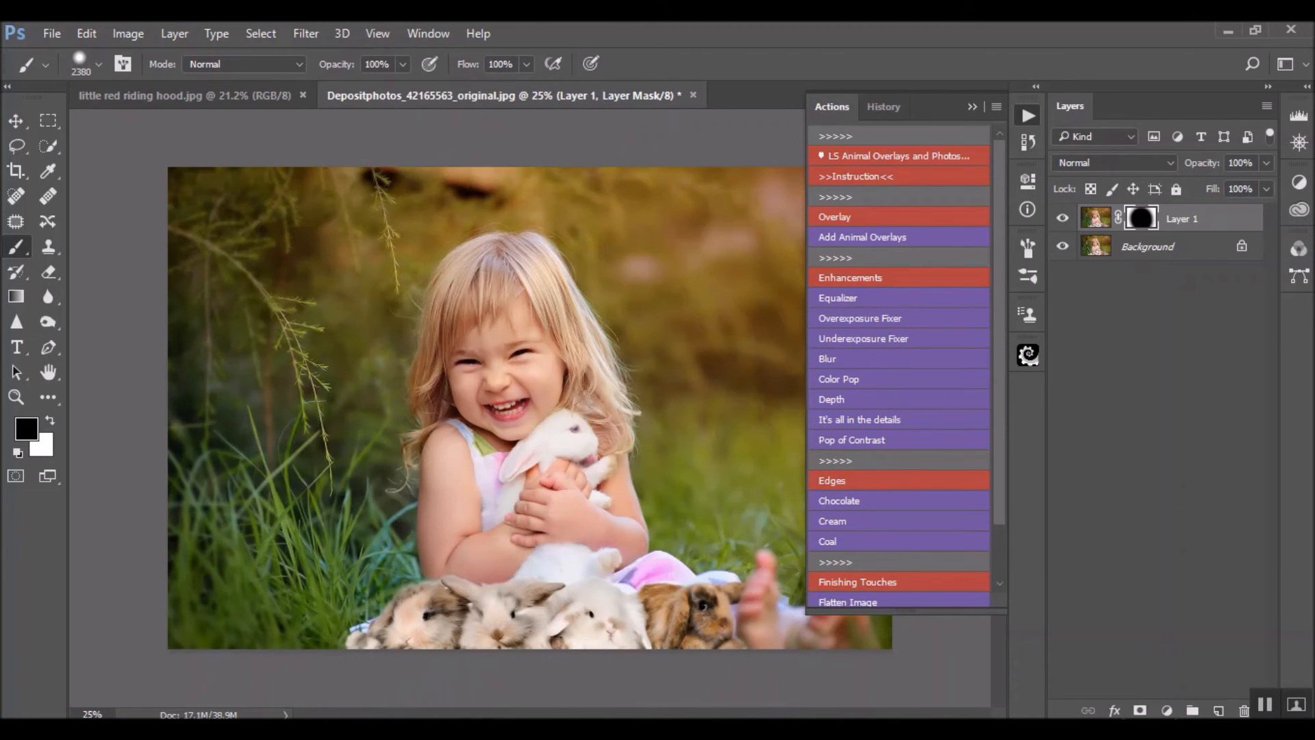
pyautogui.click(1064, 221)
pyautogui.click(1064, 219)
# Run the Color Pop and Depth actions, and reduce the Depth layer's opacity to 28%
pyautogui.click(901, 382)
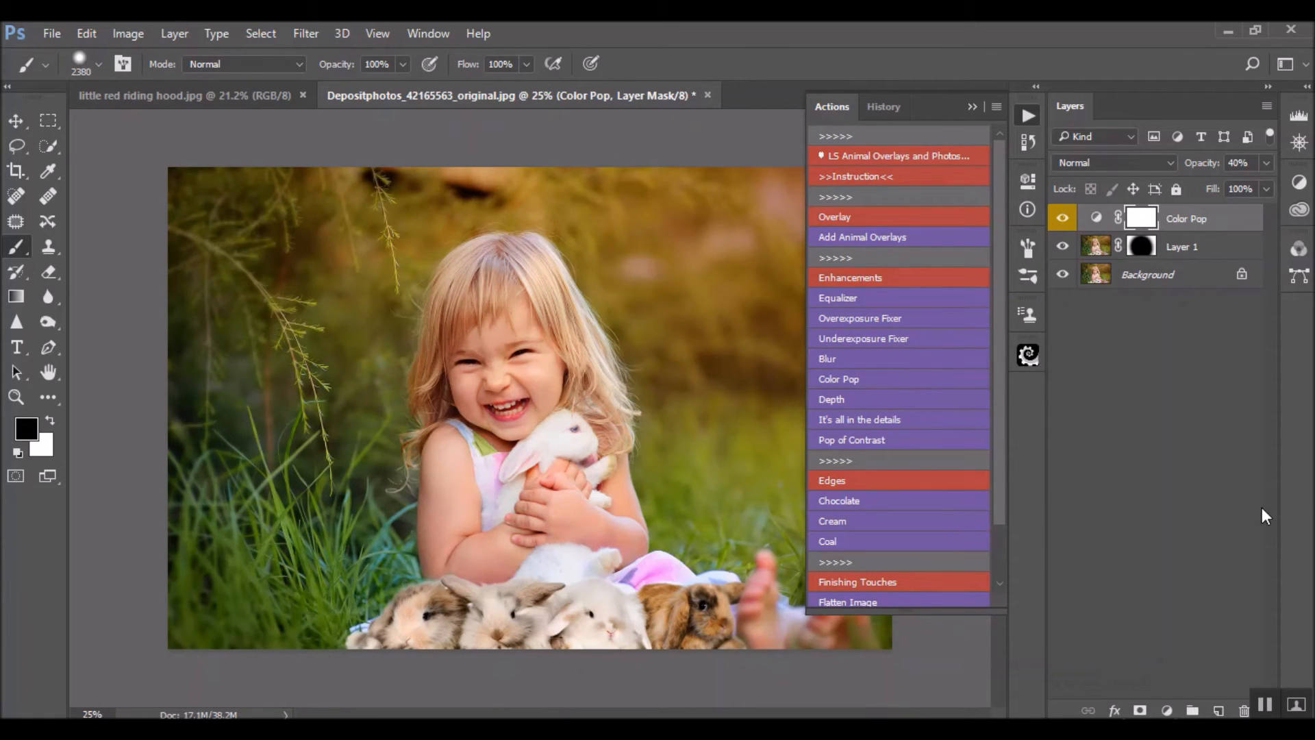
pyautogui.click(935, 403)
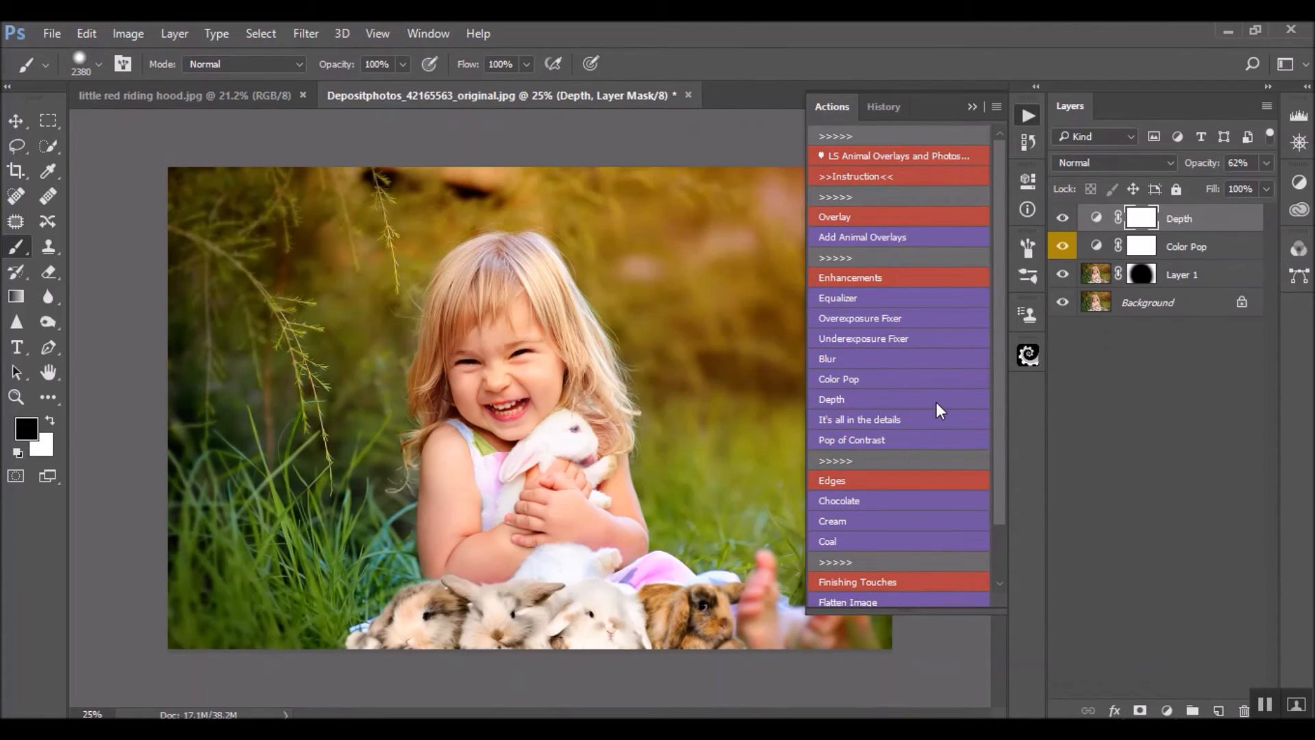
pyautogui.click(1267, 163)
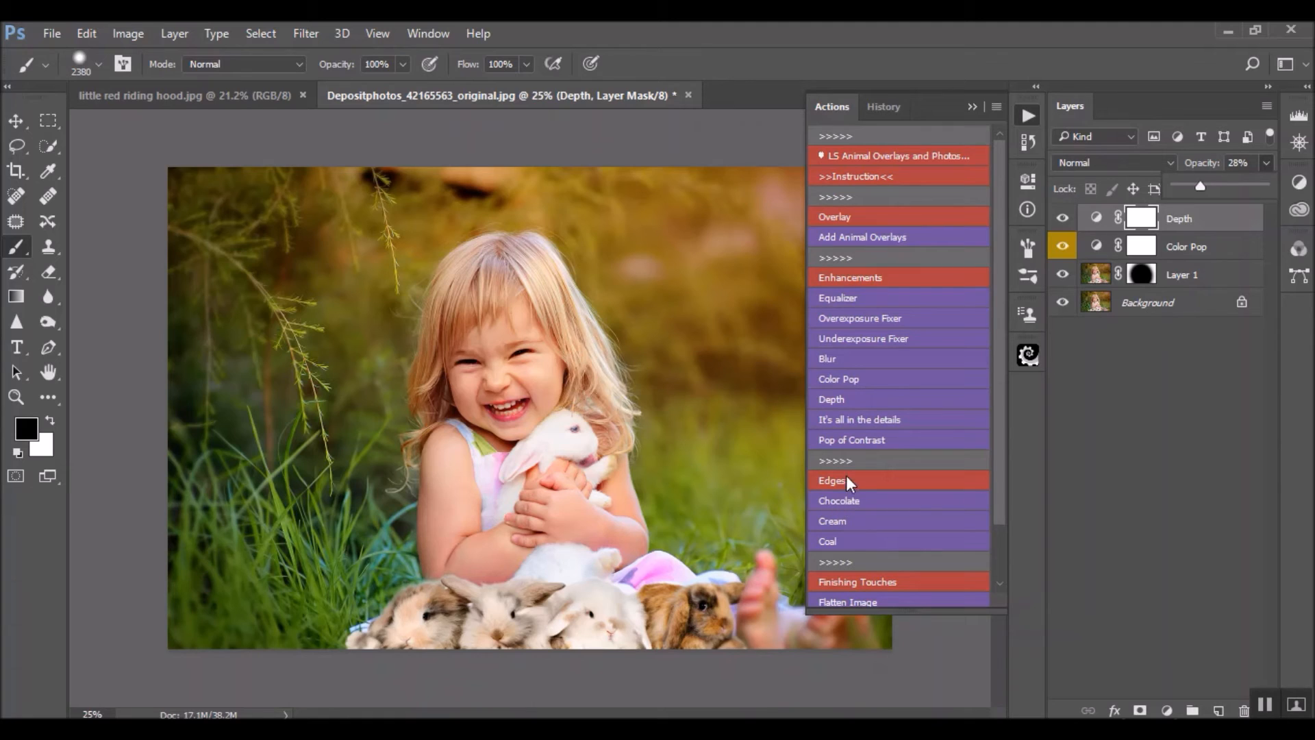
pyautogui.click(1096, 304)
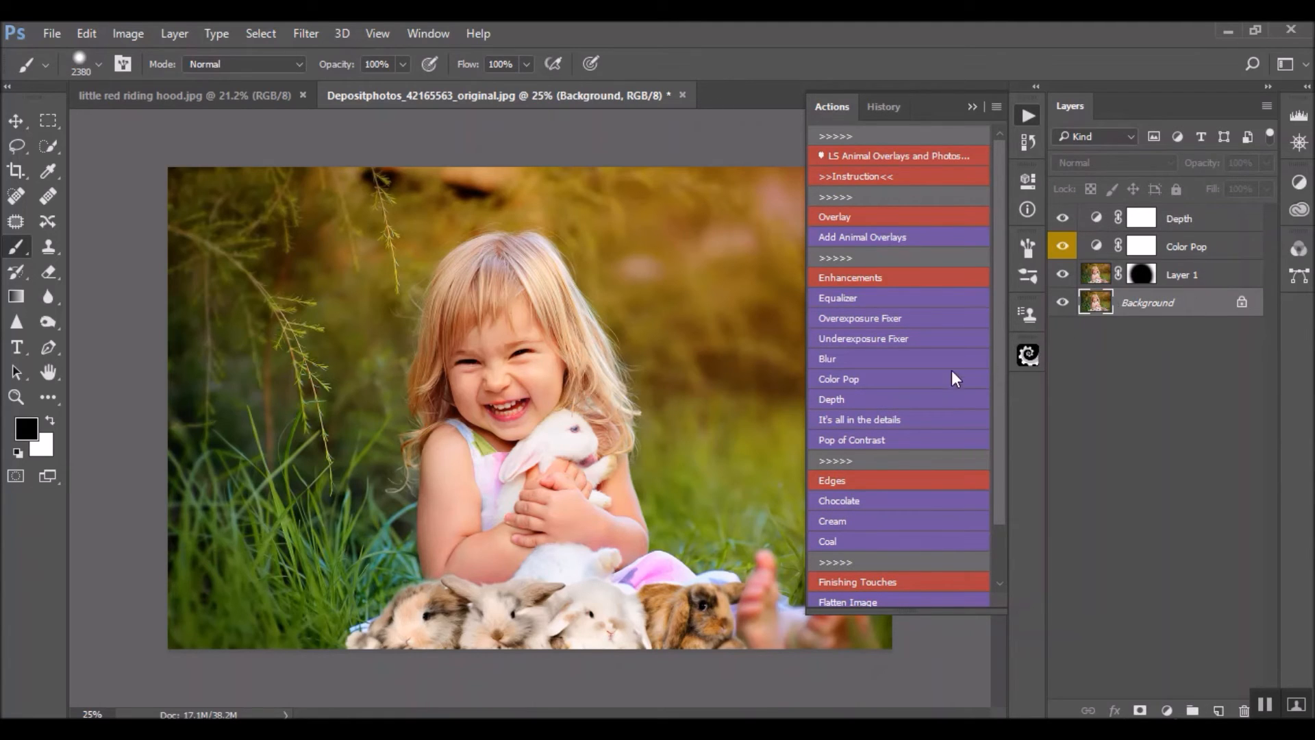
pyautogui.click(866, 421)
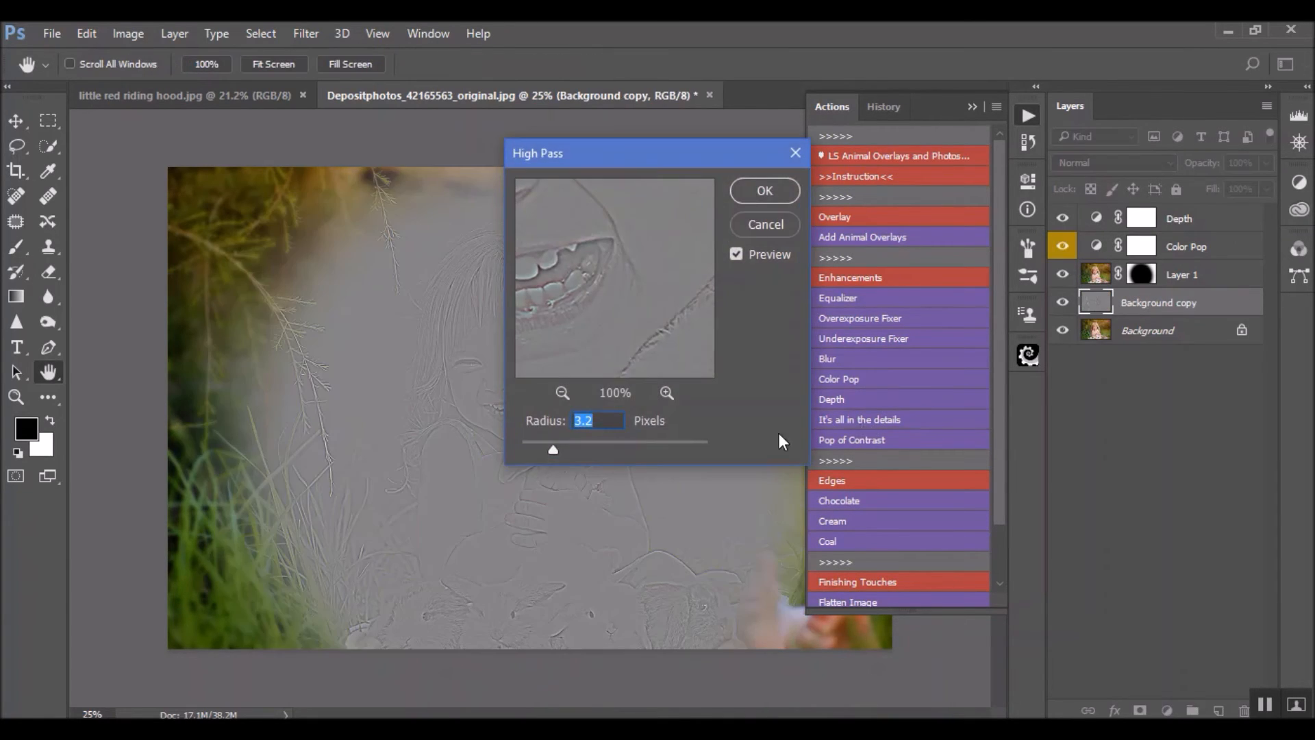
pyautogui.click(785, 231)
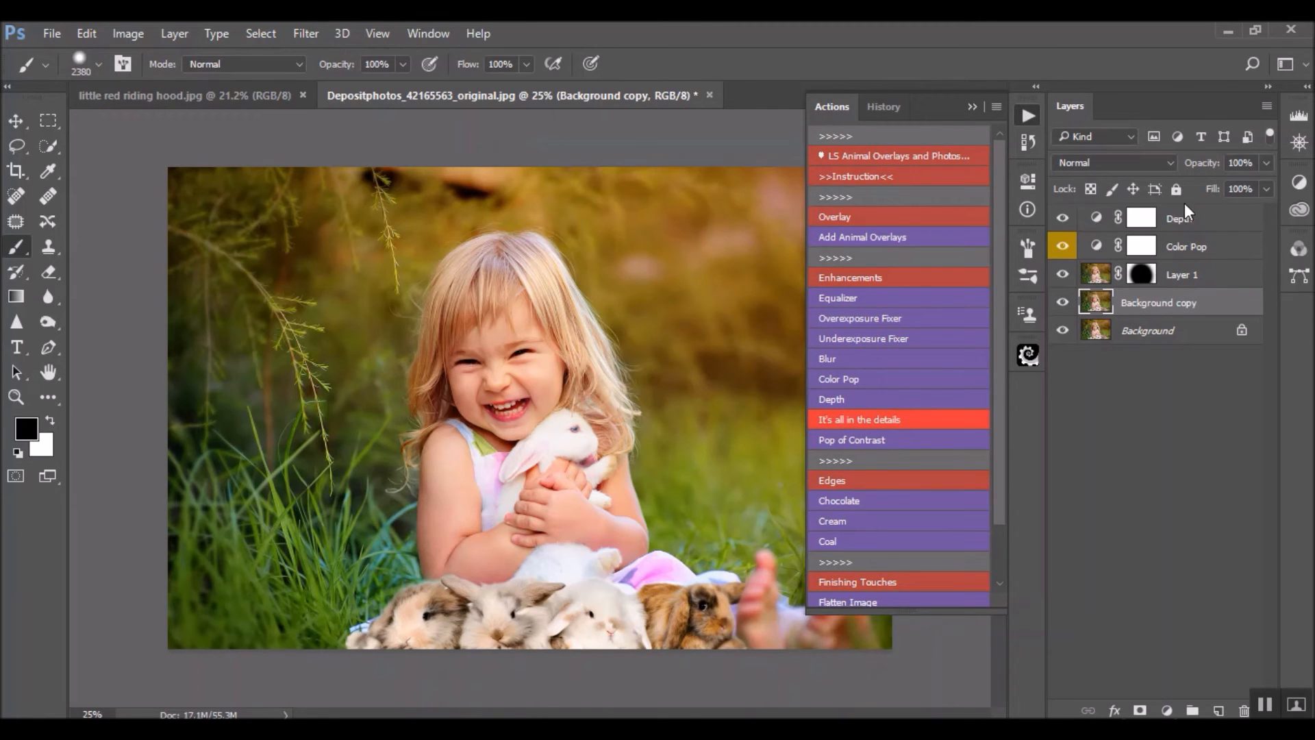
pyautogui.click(1182, 225)
pyautogui.moveTo(1158, 306); pyautogui.dragTo(1244, 709)
# Flatten all layers of the image into the Background
pyautogui.rightClick(1194, 303)
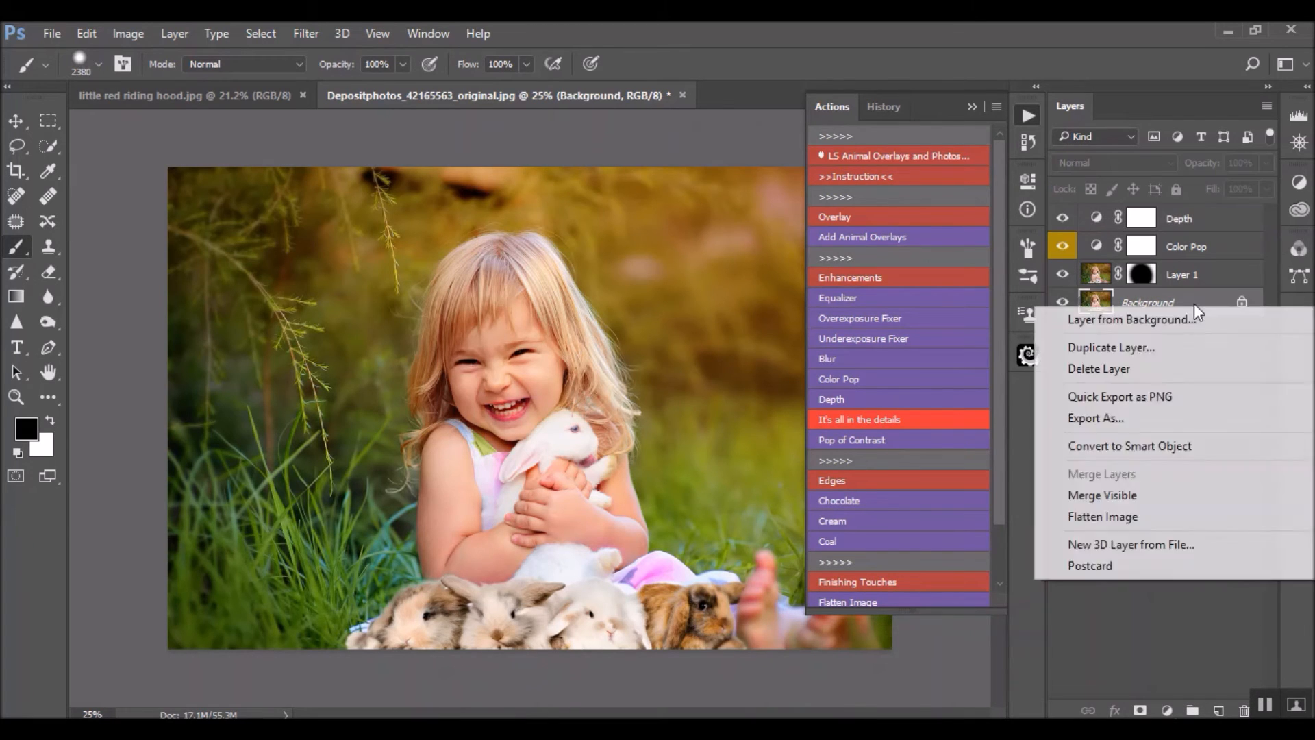
pyautogui.click(1140, 516)
# Try the It's all in the details action directly on the flattened image with a High Pass radius of 19.1 pixels
pyautogui.click(883, 428)
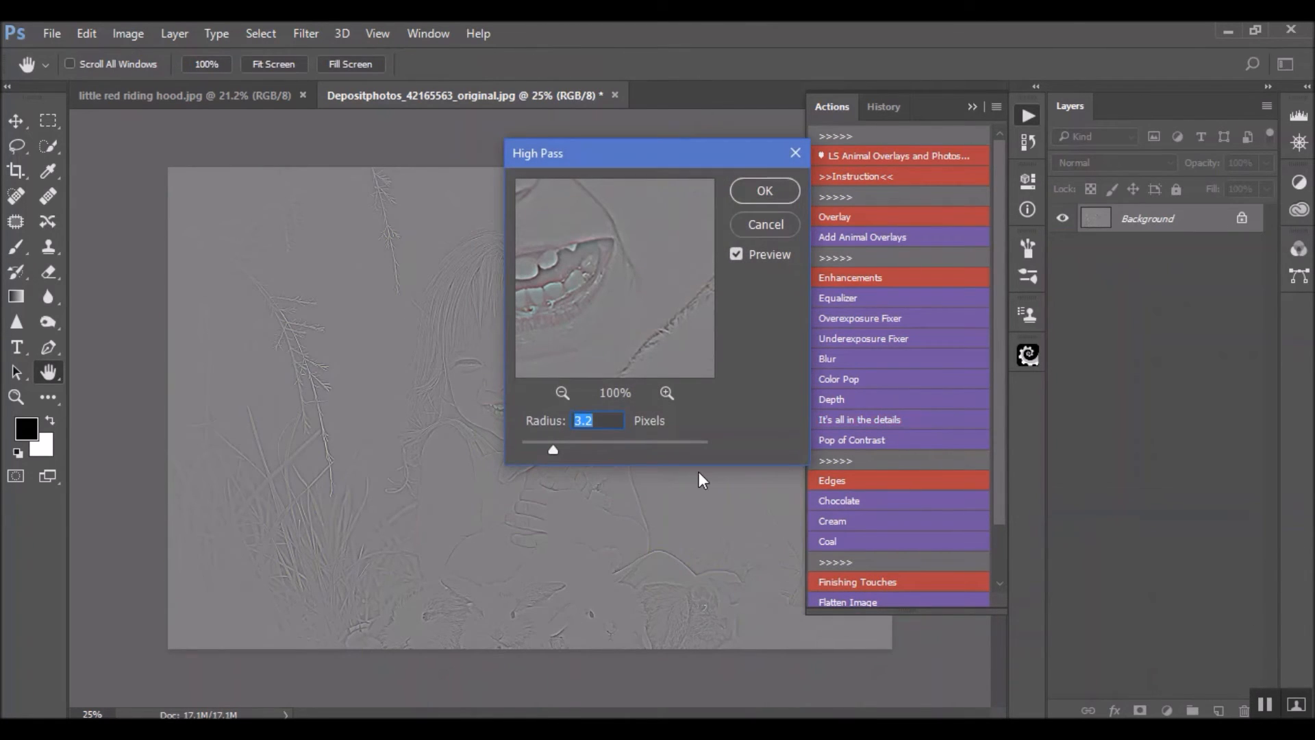
pyautogui.moveTo(552, 444); pyautogui.dragTo(479, 428)
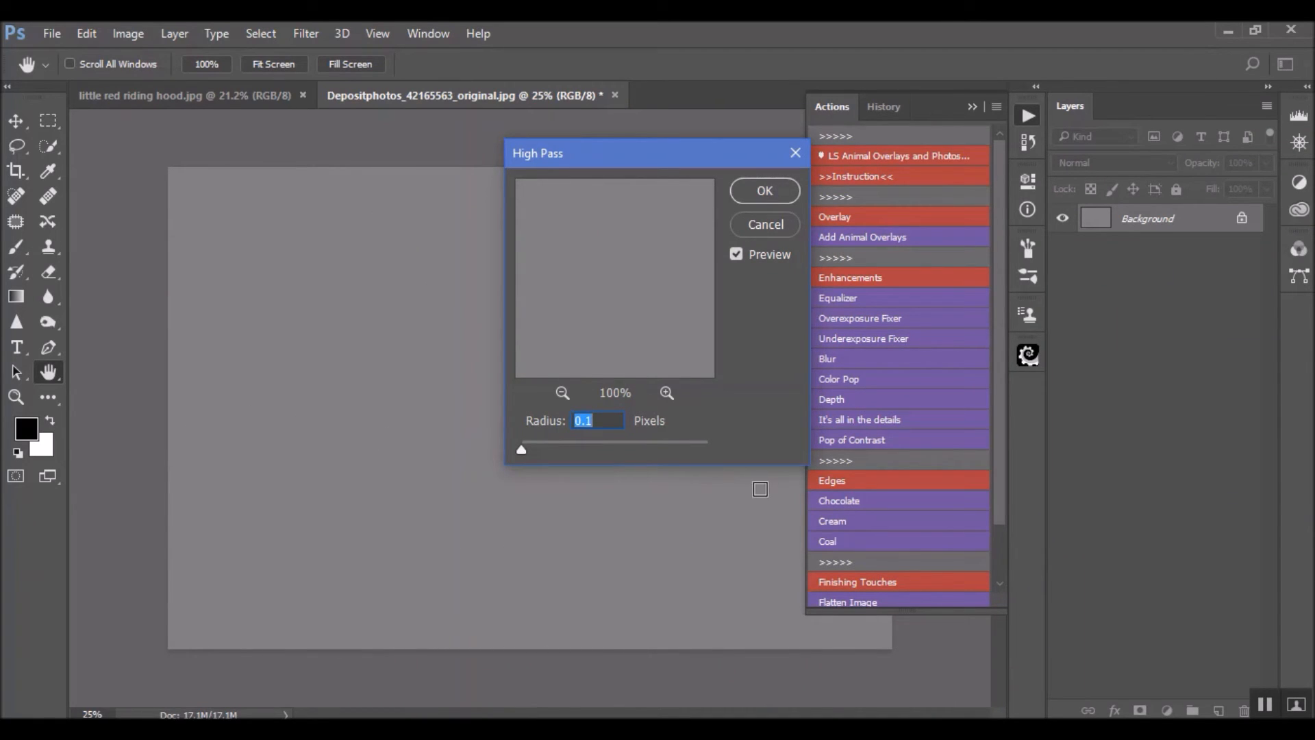
pyautogui.moveTo(531, 423); pyautogui.dragTo(714, 428)
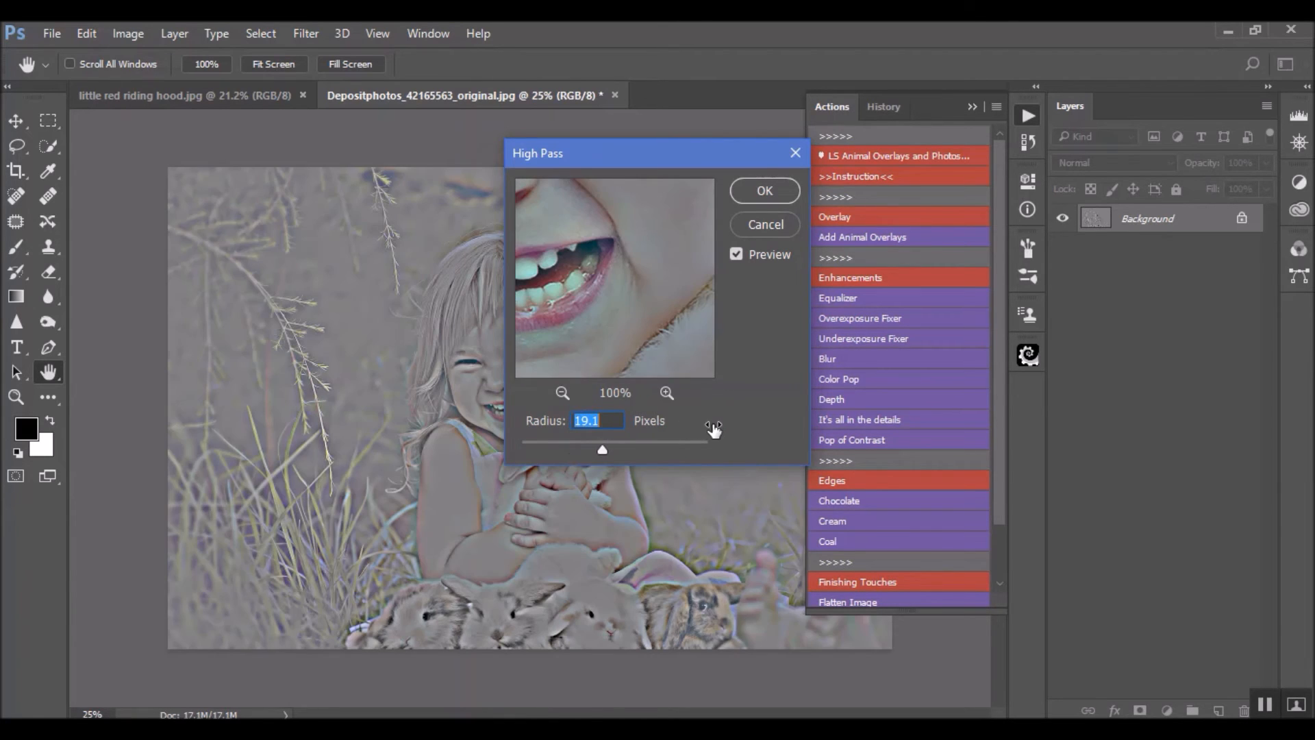
pyautogui.moveTo(700, 161); pyautogui.dragTo(938, 176)
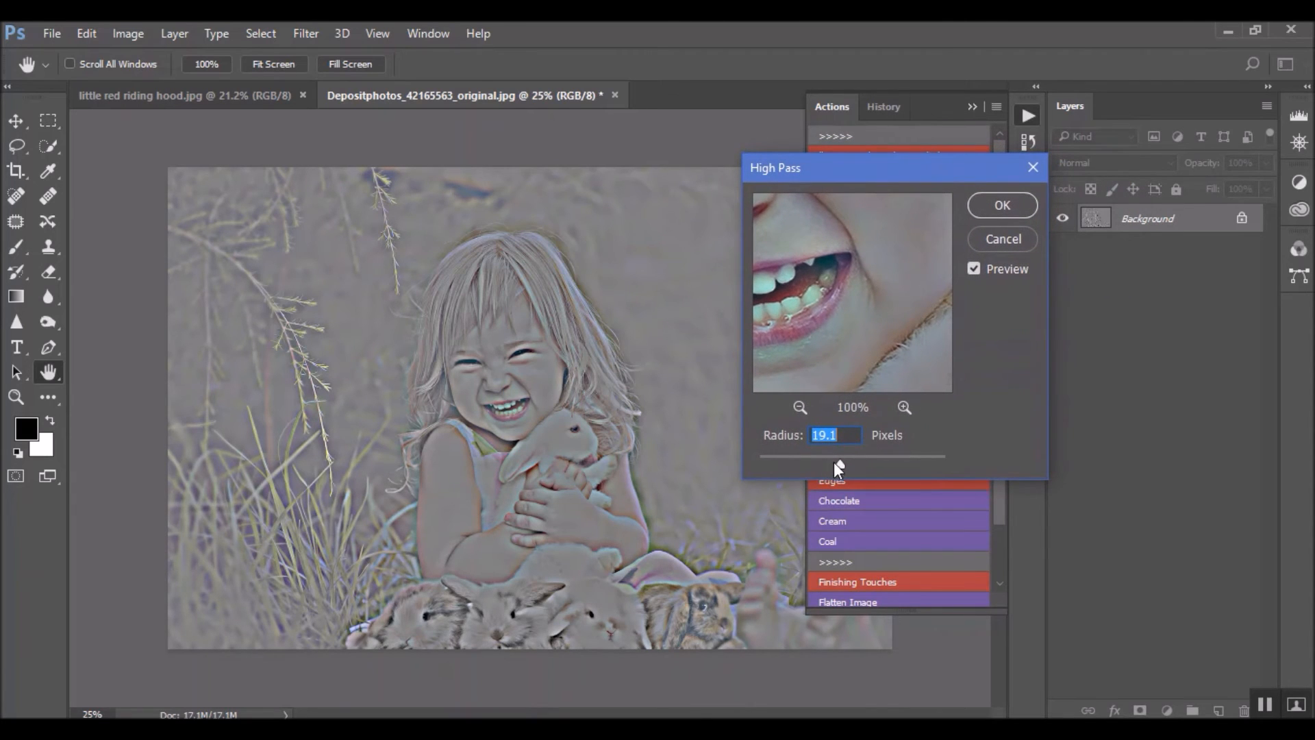
pyautogui.click(1001, 206)
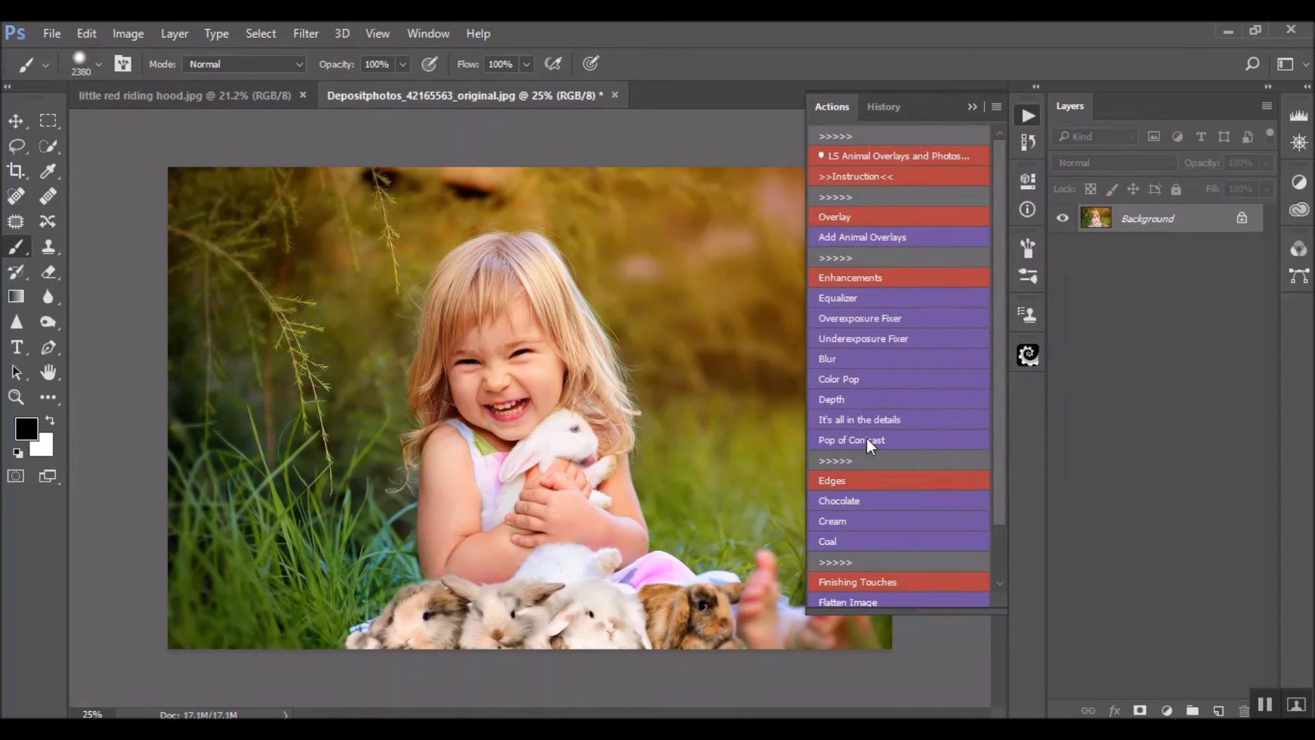
# Try the It's all in the details action with a strong High Pass radius, compare its effect, and delete the resulting layer
pyautogui.click(949, 440)
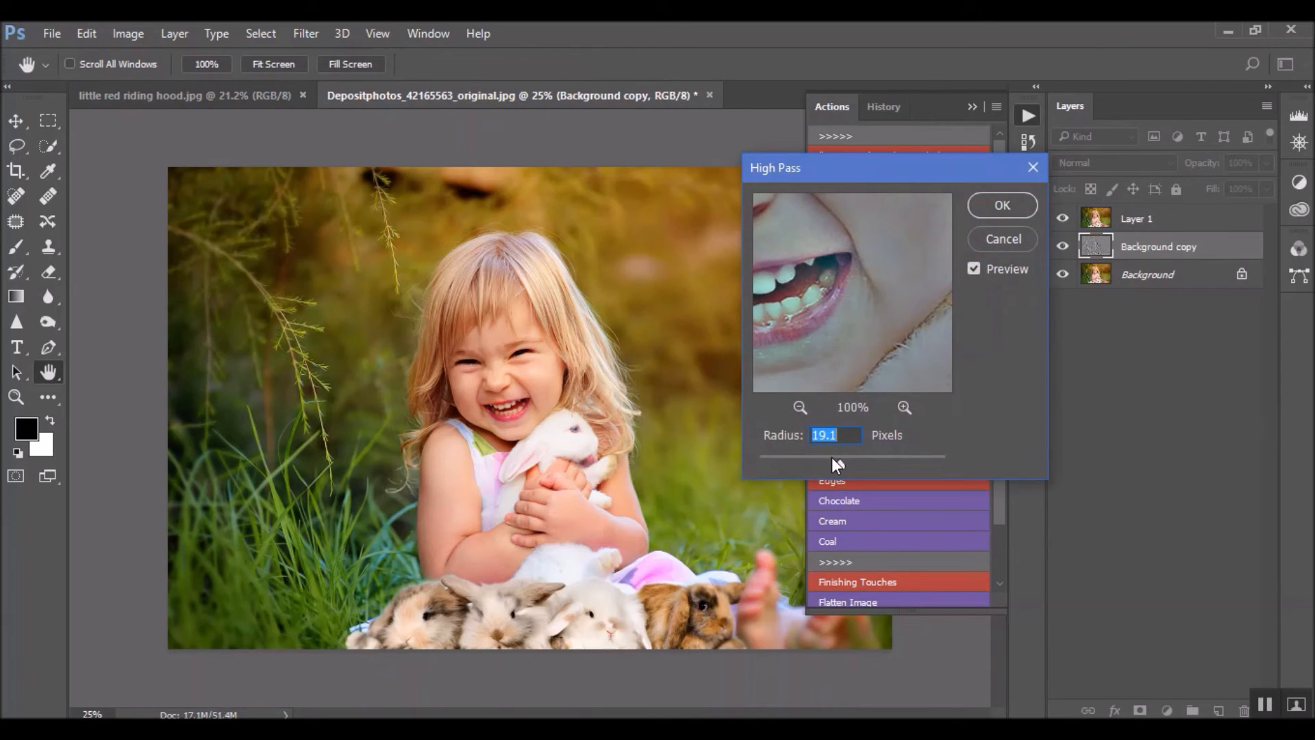
pyautogui.moveTo(841, 463)
pyautogui.mouseDown()
pyautogui.moveTo(922, 461)
pyautogui.moveTo(840, 471)
pyautogui.mouseUp()
pyautogui.click(1025, 212)
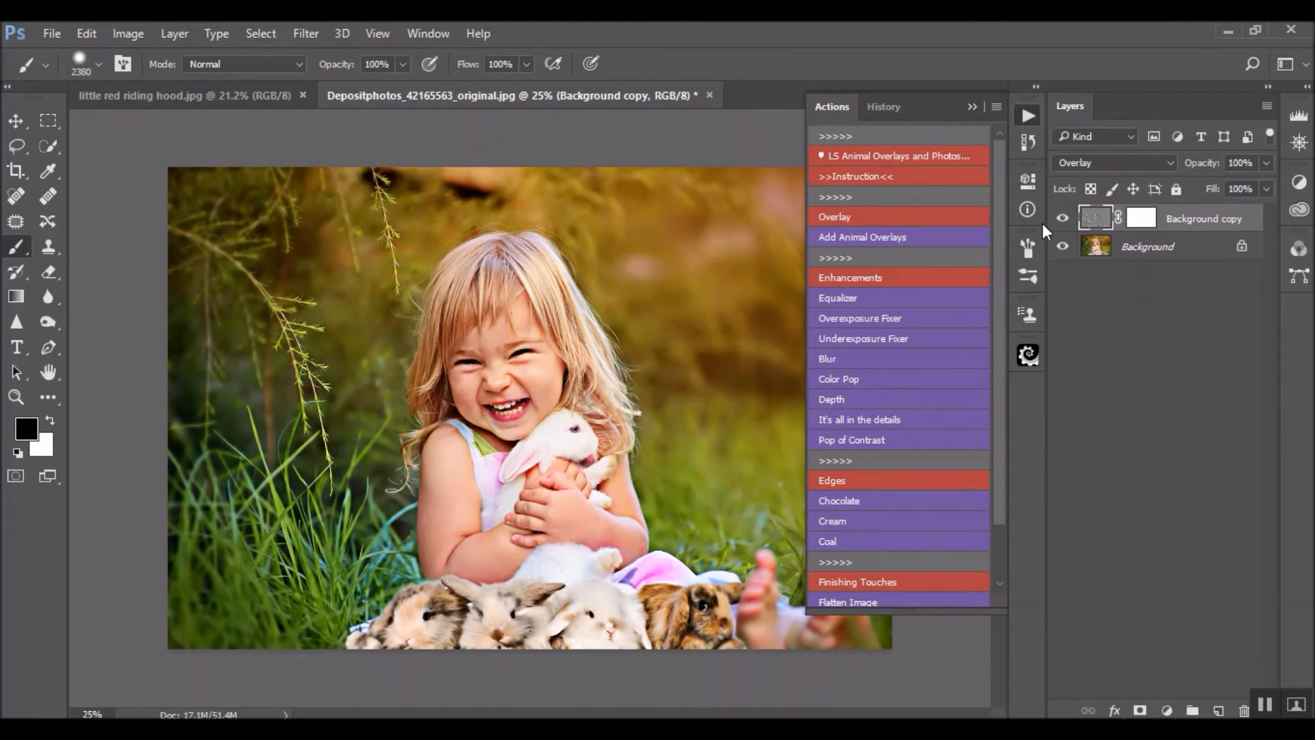
pyautogui.click(1062, 218)
pyautogui.click(1062, 218)
pyautogui.moveTo(1181, 222); pyautogui.dragTo(1244, 710)
# Run the It's all in the details action with a High Pass radius of 3.2 pixels and compare the photo with and without its layer
pyautogui.click(909, 419)
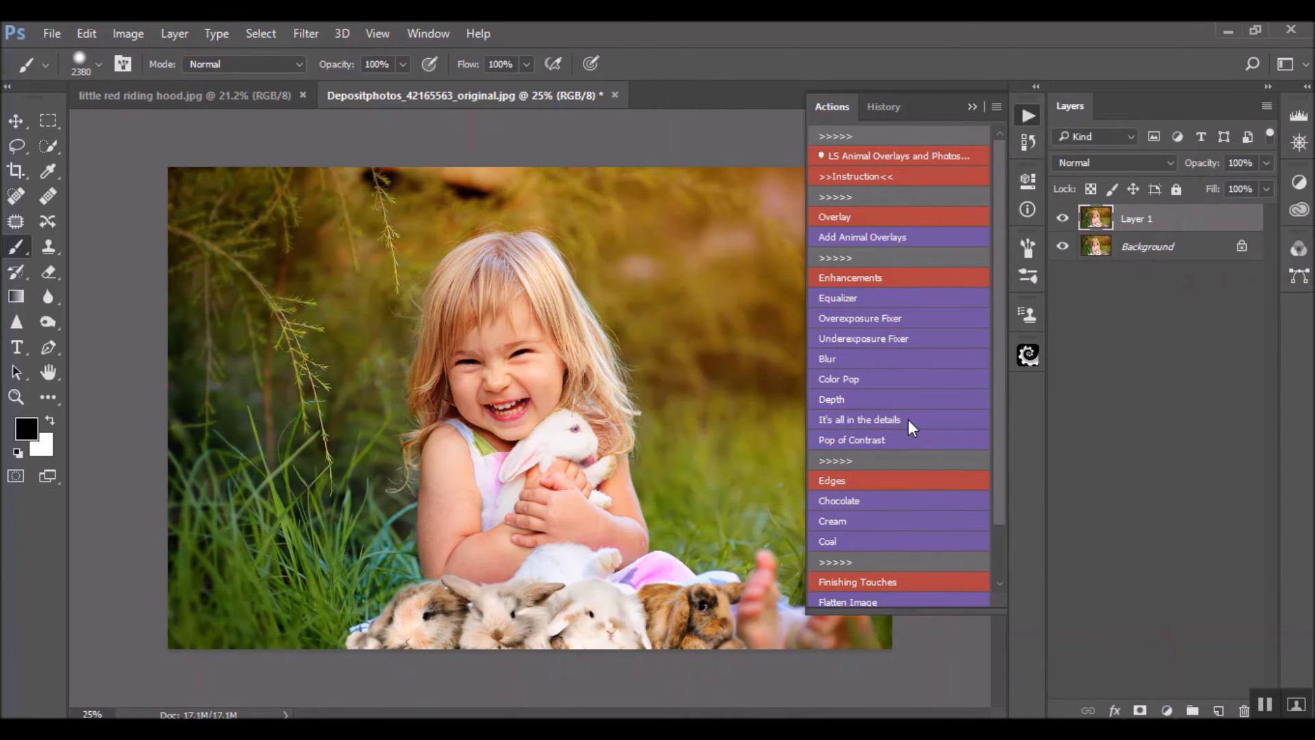
pyautogui.moveTo(779, 445)
pyautogui.mouseDown()
pyautogui.moveTo(765, 438)
pyautogui.moveTo(790, 440)
pyautogui.mouseUp()
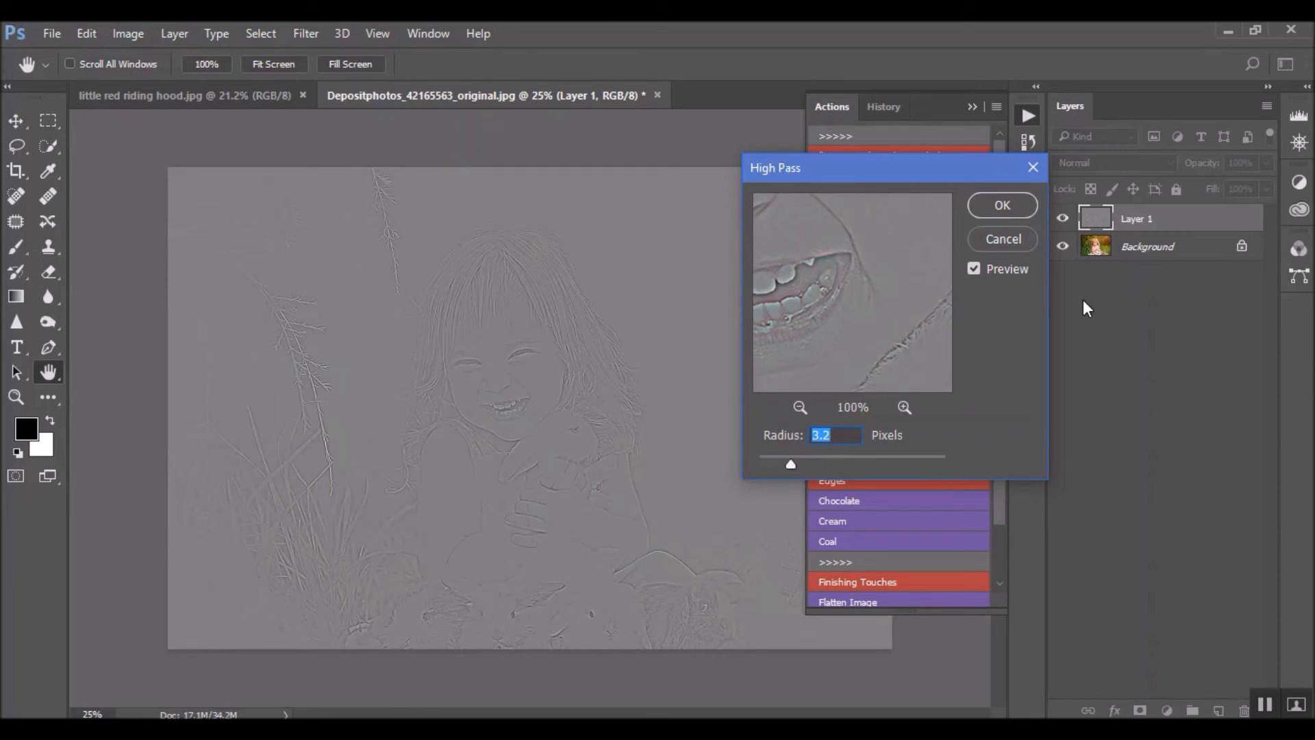
pyautogui.click(1024, 207)
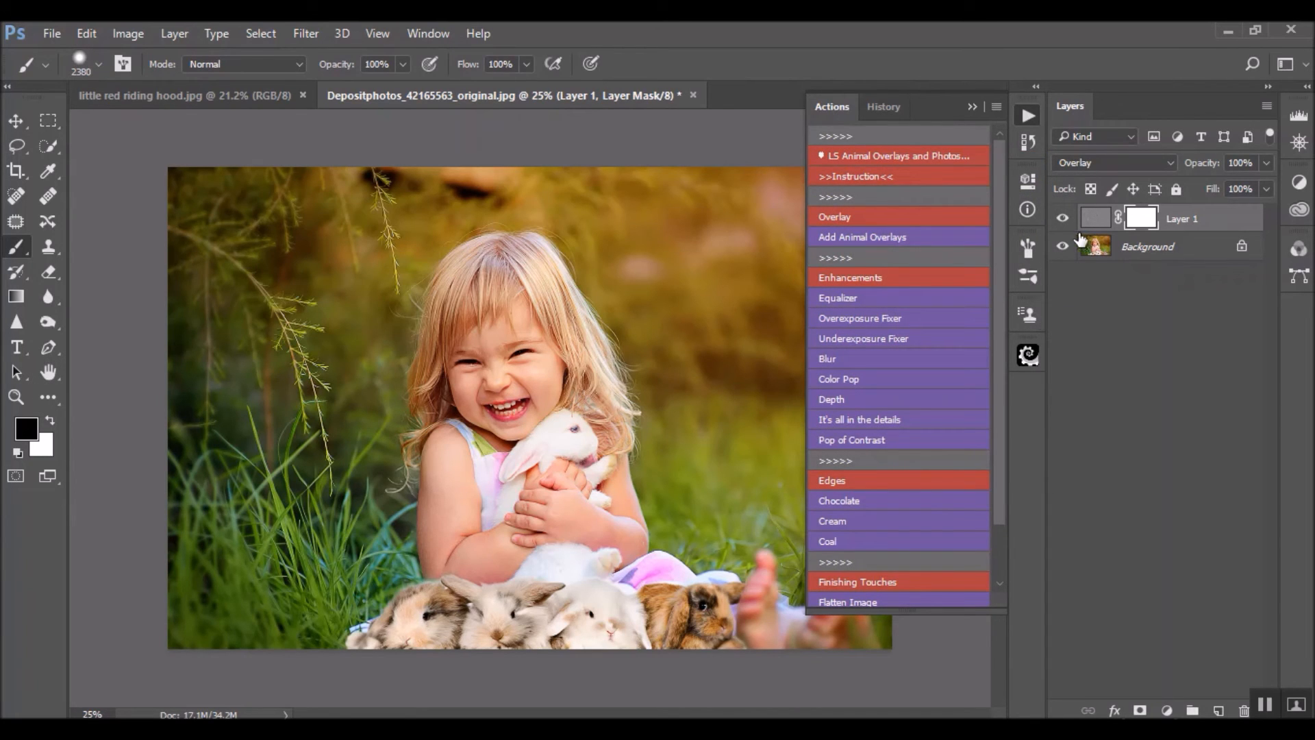
pyautogui.click(1063, 218)
pyautogui.click(1063, 218)
pyautogui.click(1065, 223)
pyautogui.click(1064, 222)
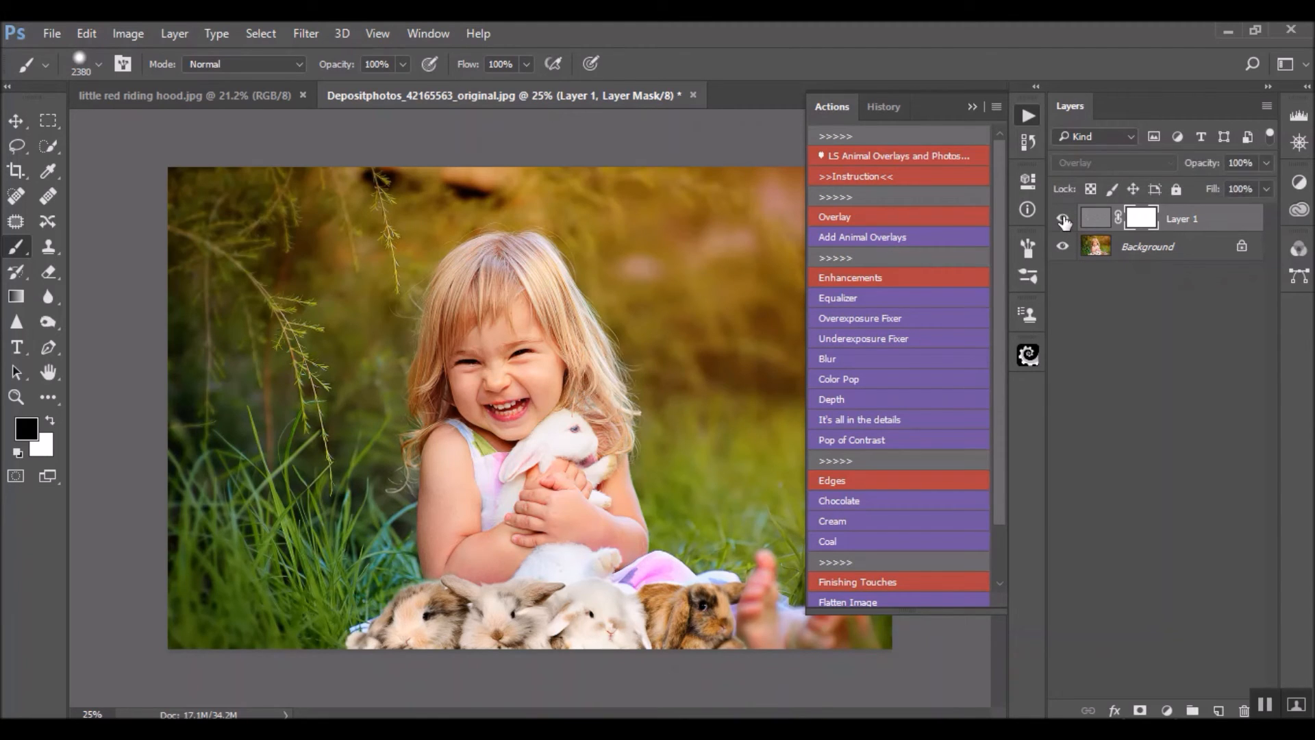
pyautogui.click(1065, 222)
pyautogui.click(1063, 220)
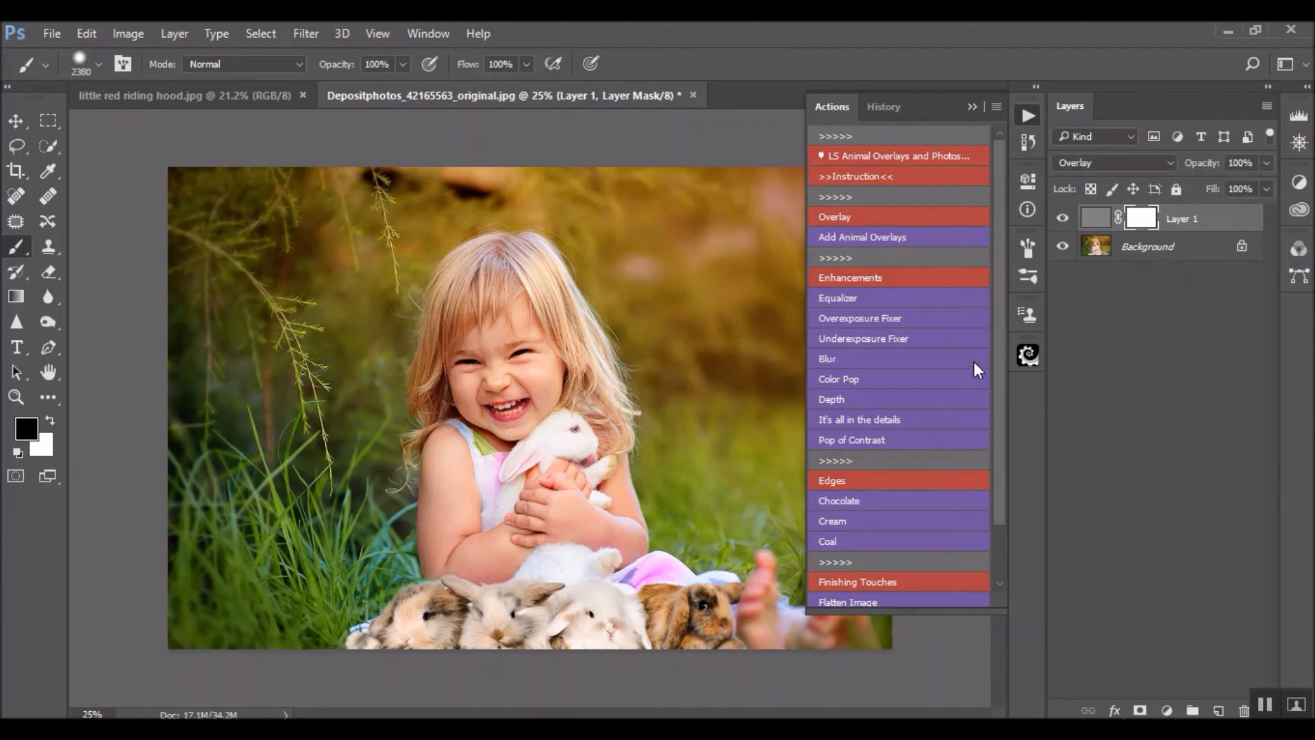
# Run the Pop of Contrast action, set its layer opacity to 15%, and compare the photo with and without it
pyautogui.click(876, 439)
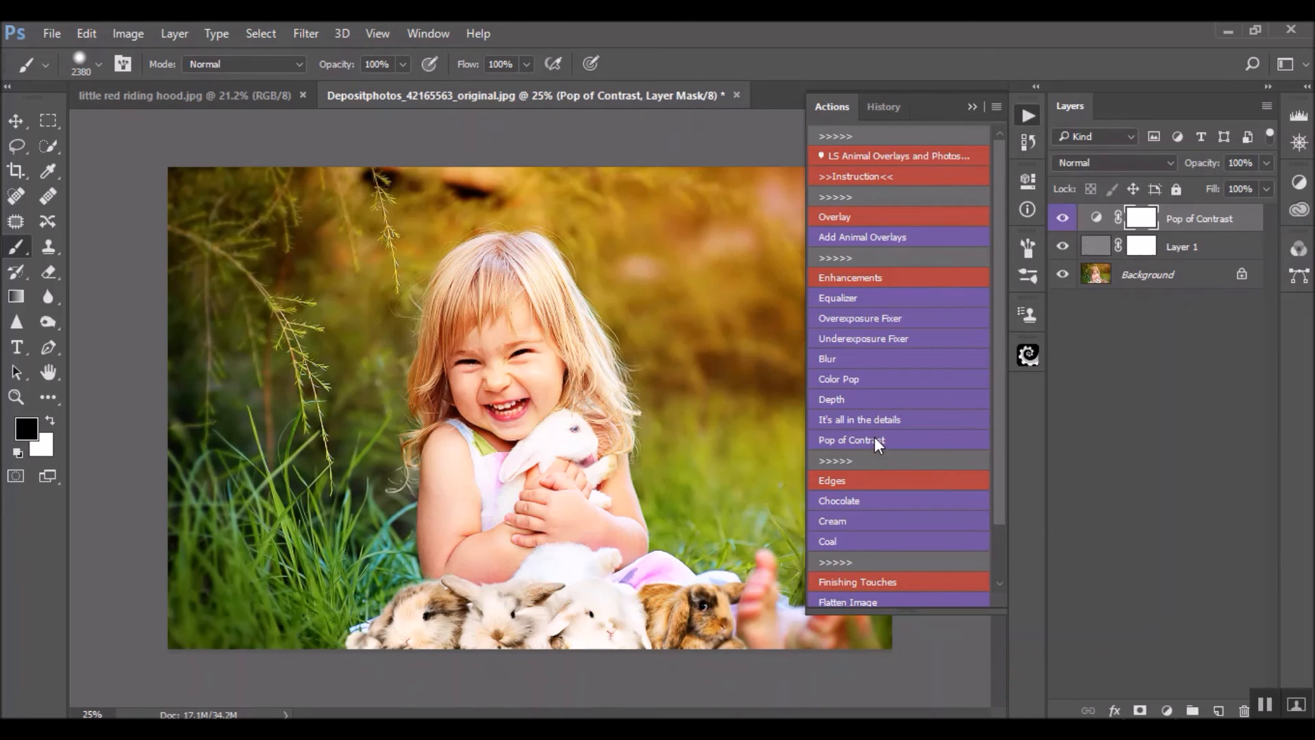
pyautogui.click(1267, 163)
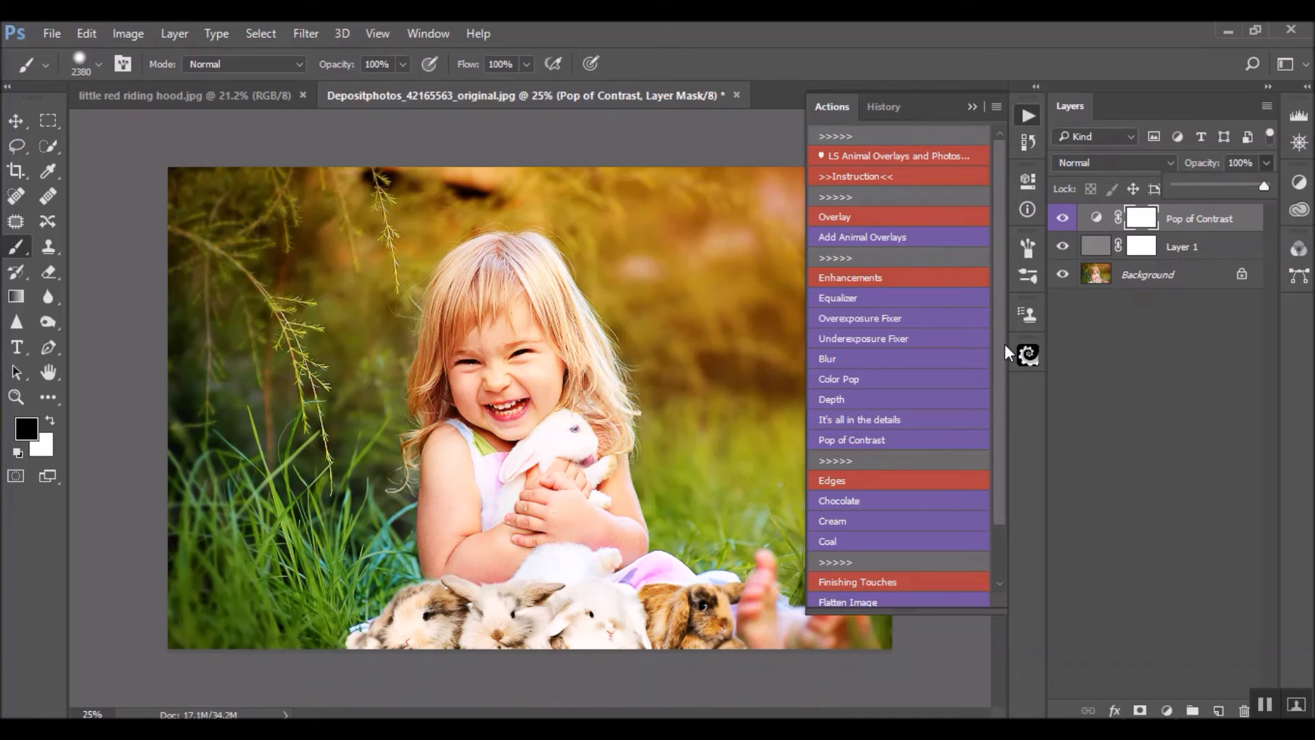
pyautogui.click(1201, 187)
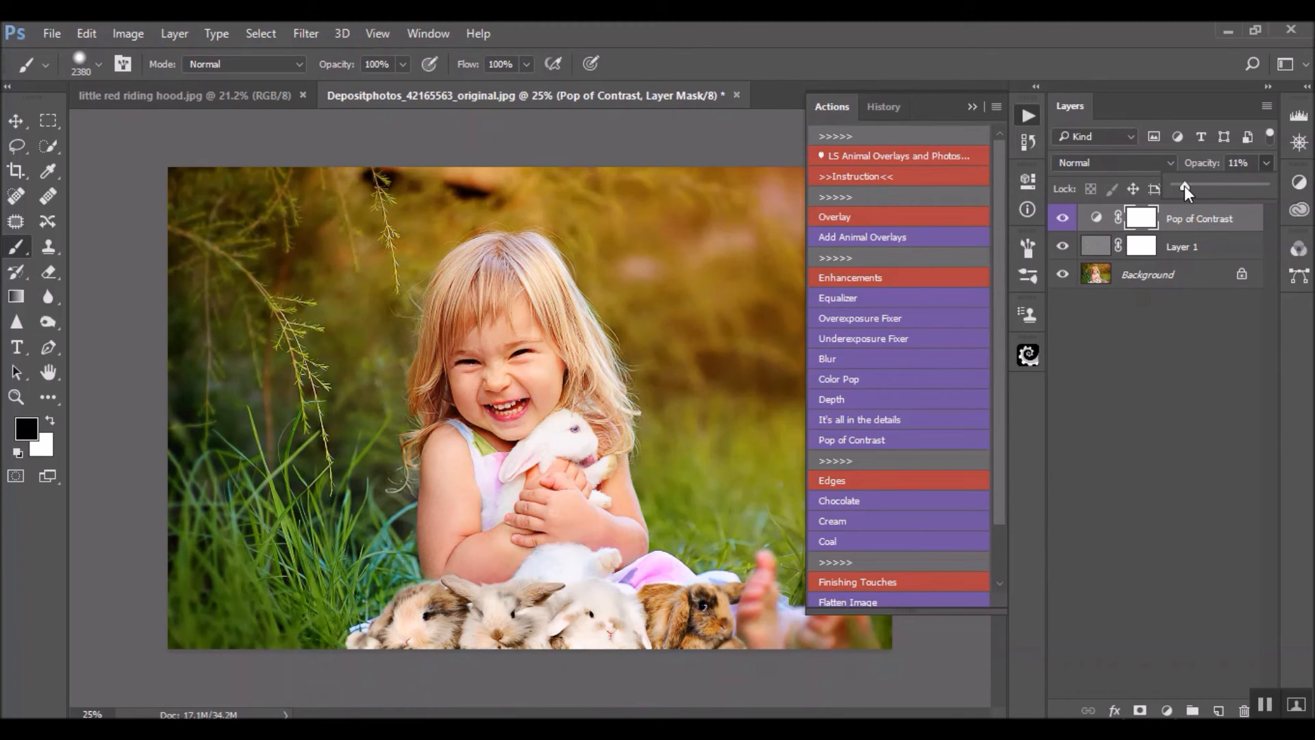
pyautogui.moveTo(1185, 186); pyautogui.dragTo(1184, 186)
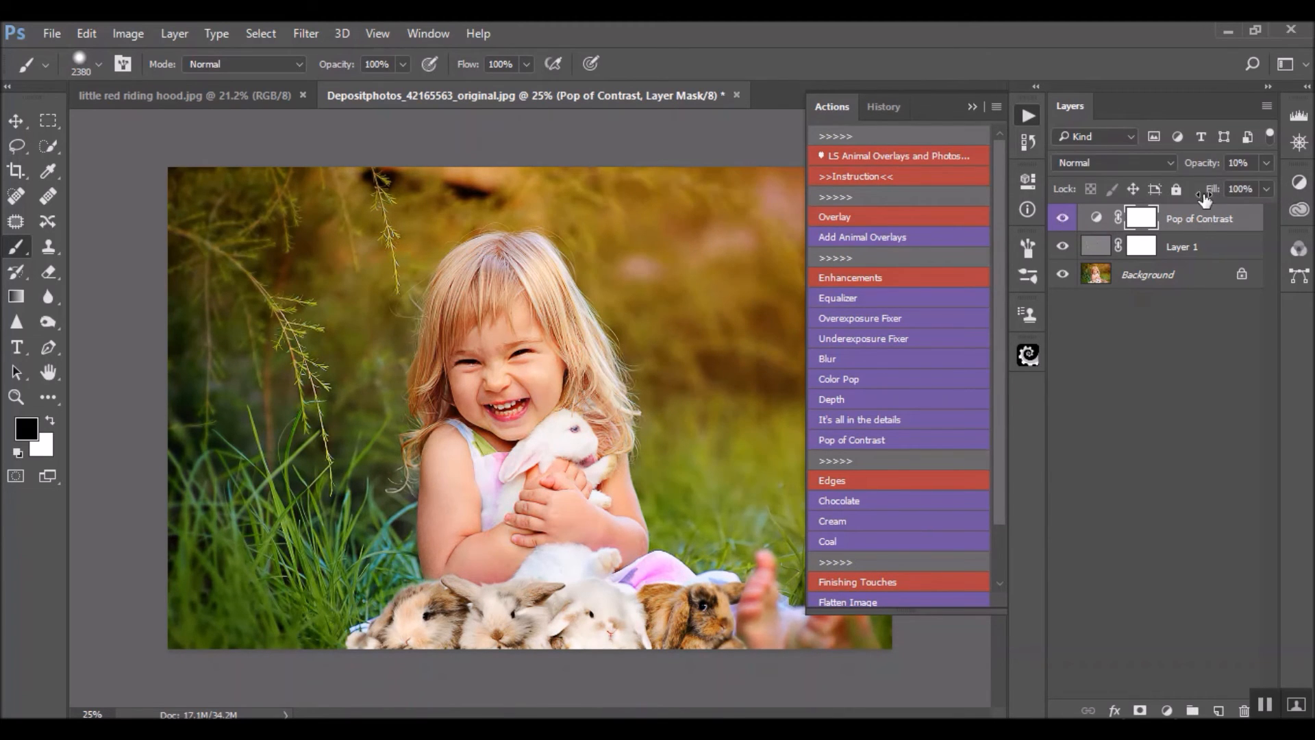
pyautogui.click(1267, 163)
pyautogui.click(1237, 163)
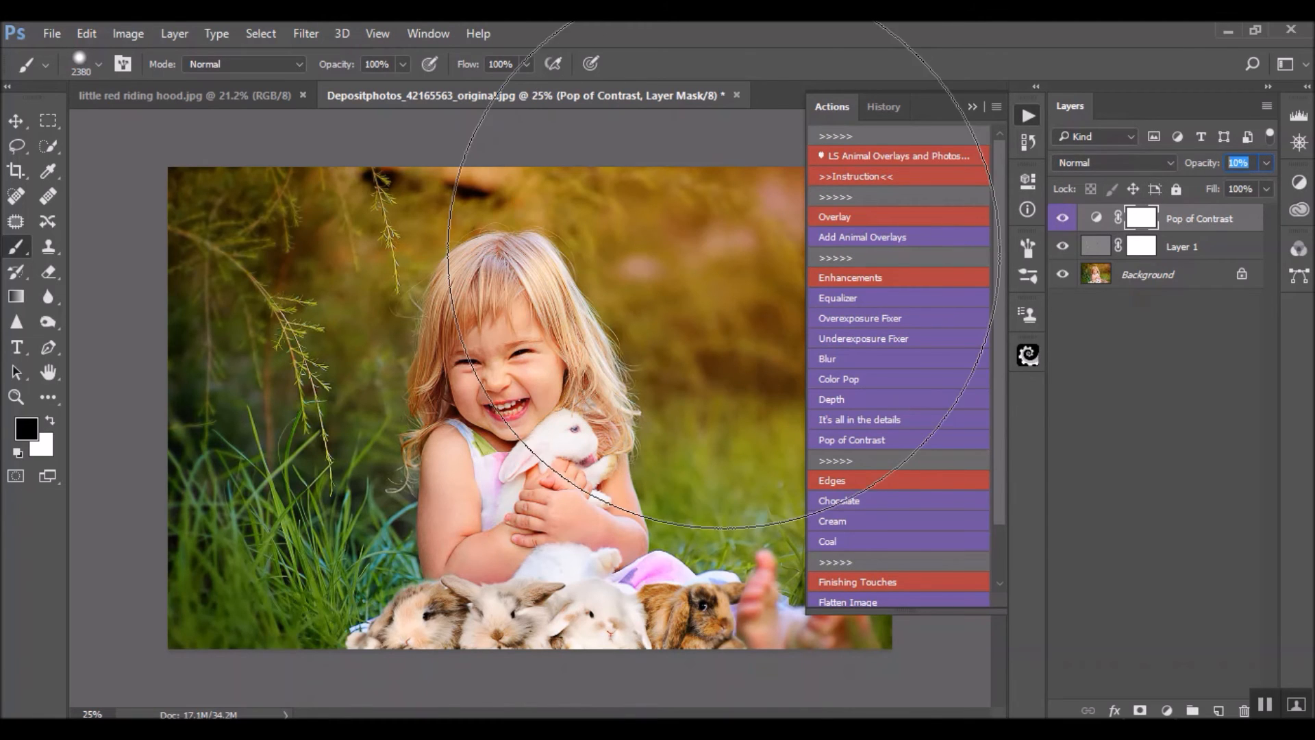
pyautogui.write('15')
pyautogui.press('Return')
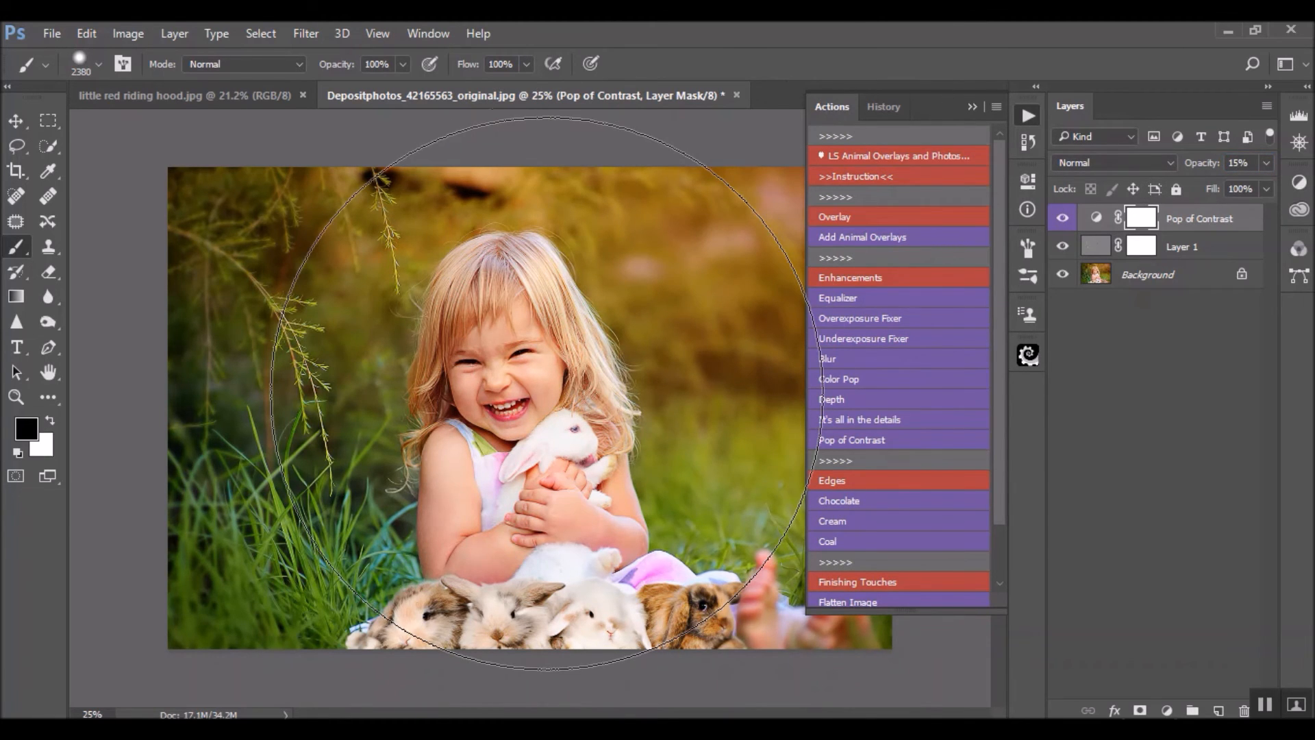
pyautogui.click(1062, 219)
pyautogui.click(1062, 219)
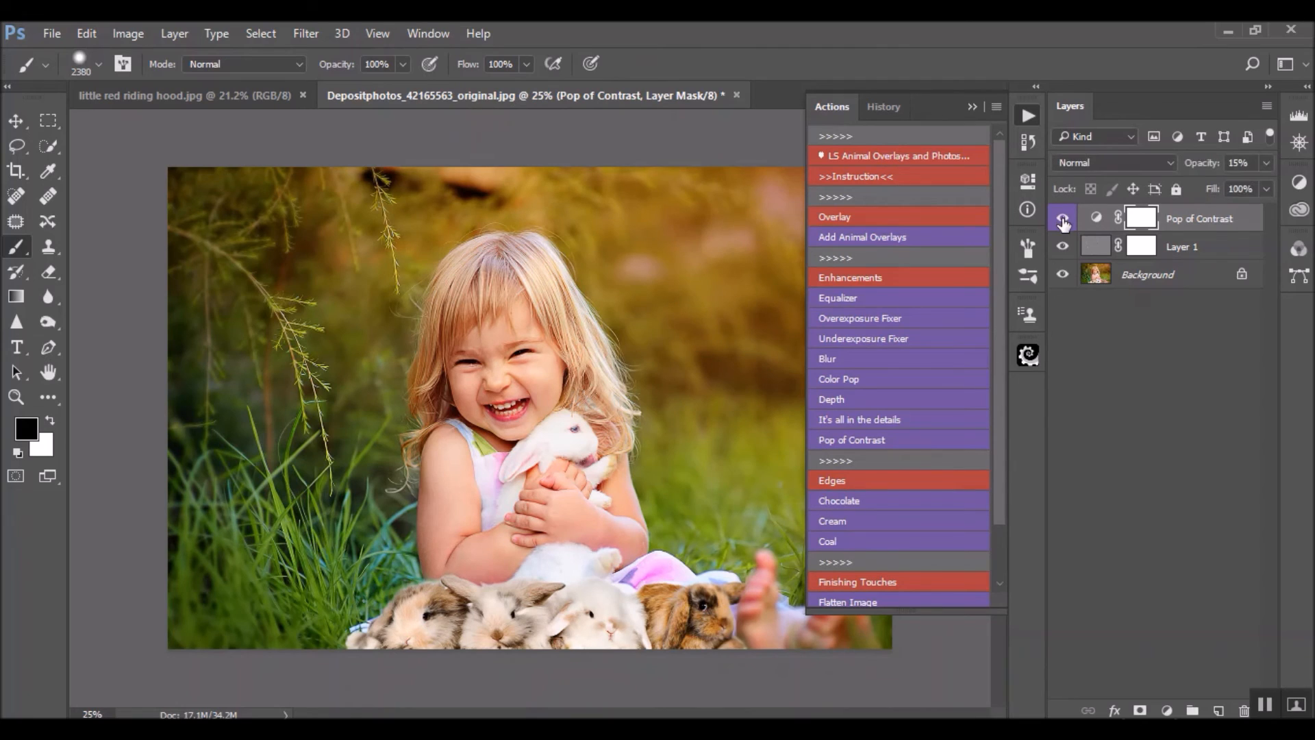
# Run the Chocolate edges action and set the scale of its radial gradient fill to 253%
pyautogui.scroll(-2, 906, 524)
pyautogui.scroll(-1, 905, 525)
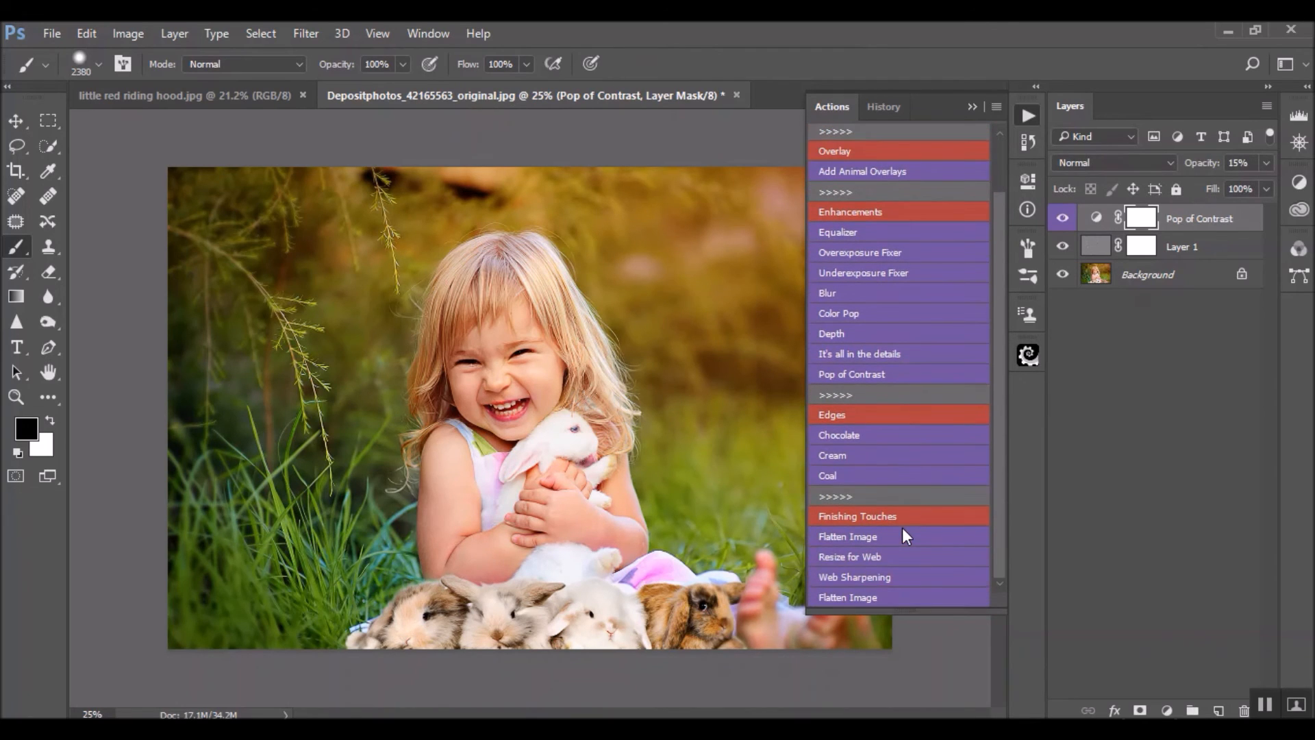
pyautogui.click(865, 437)
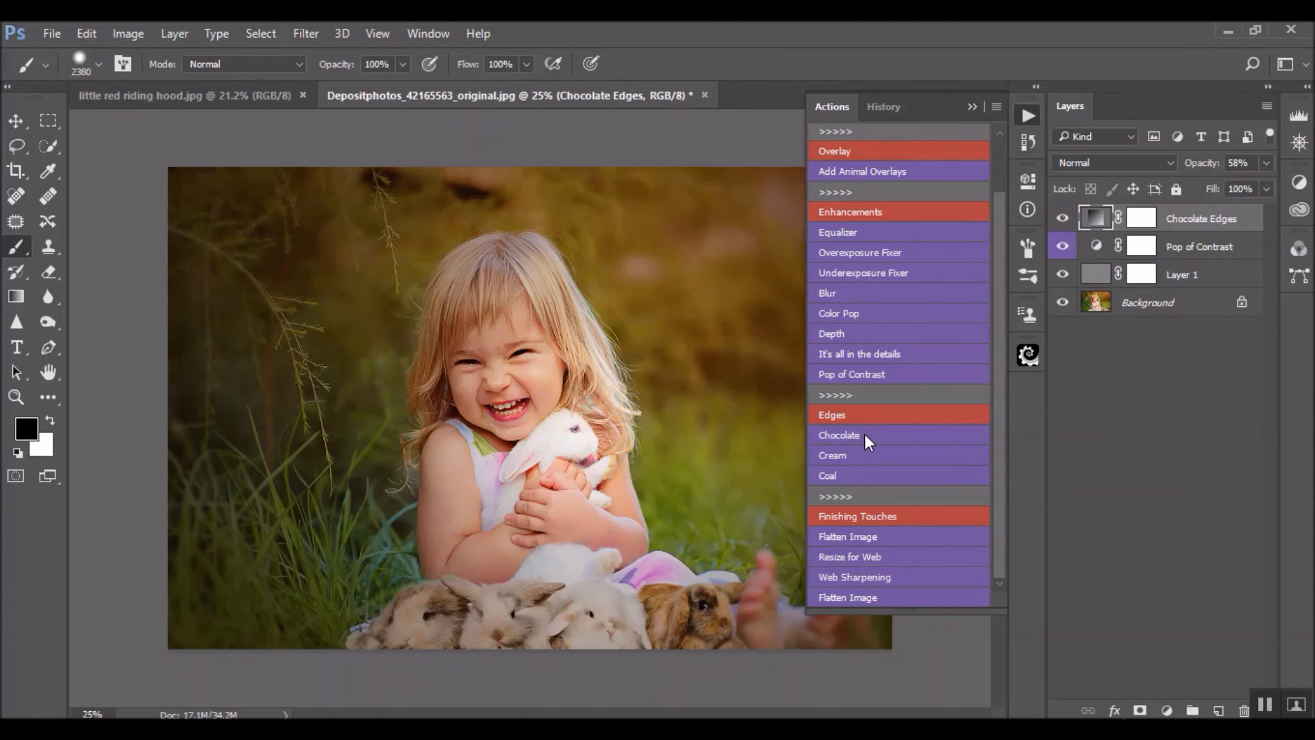
pyautogui.doubleClick(1103, 218)
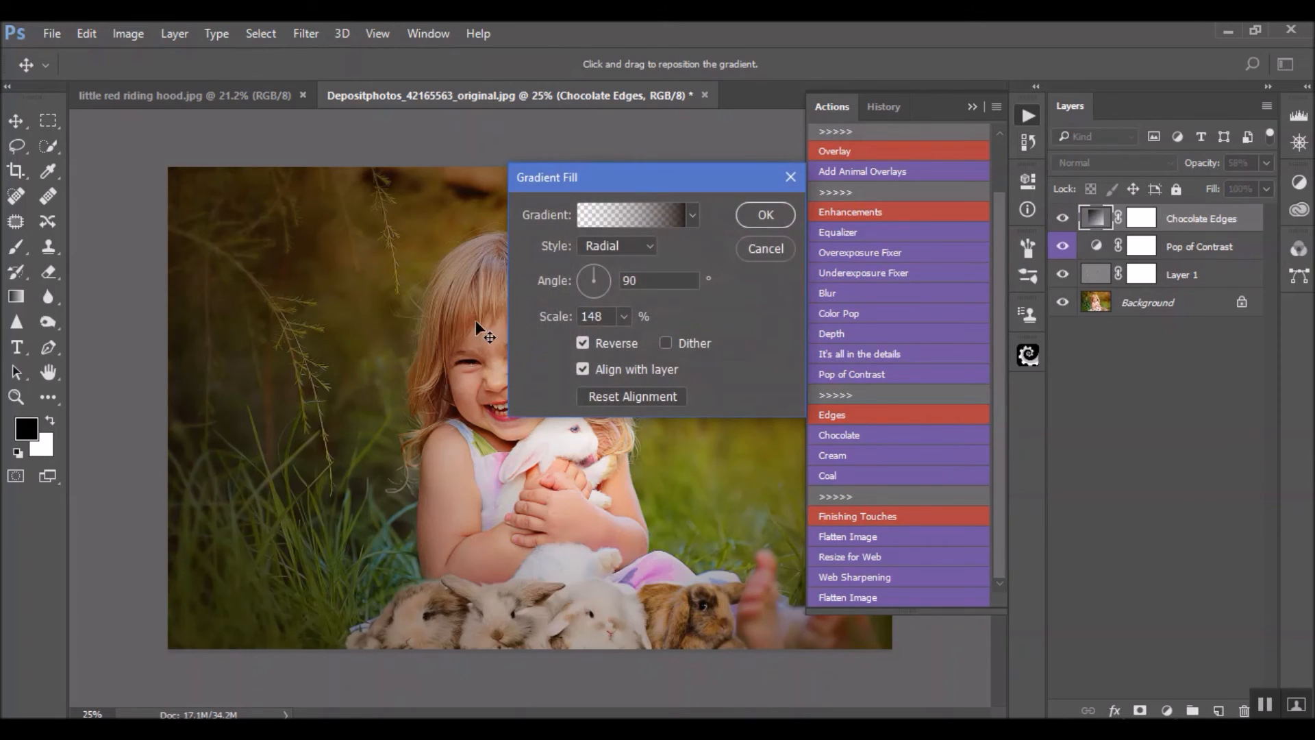
pyautogui.moveTo(661, 188); pyautogui.dragTo(1121, 290)
pyautogui.moveTo(1013, 423)
pyautogui.mouseDown()
pyautogui.moveTo(1183, 420)
pyautogui.moveTo(933, 424)
pyautogui.moveTo(1108, 449)
pyautogui.mouseUp()
pyautogui.click(1229, 327)
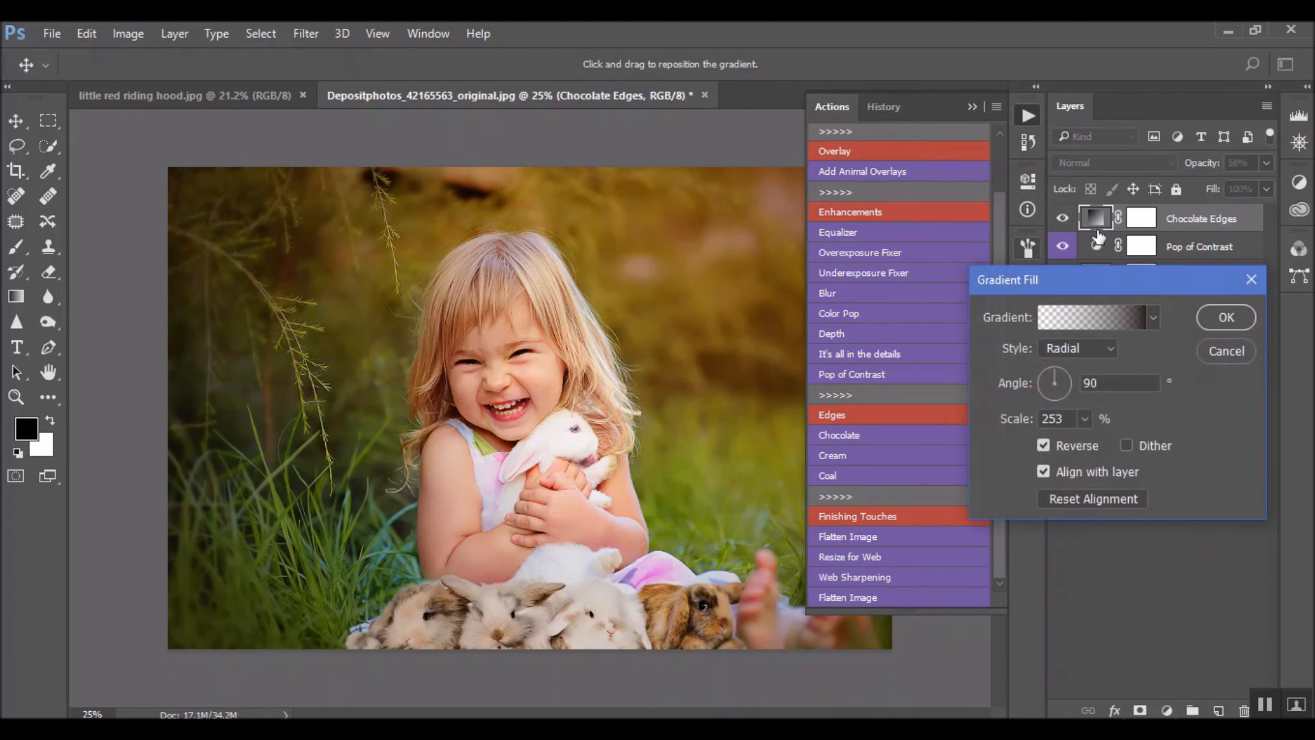
# Recolor the dark stop of the Chocolate Edges gradient to #13150c sampled from the grass, and compare the photo with and without the layer
pyautogui.click(1077, 322)
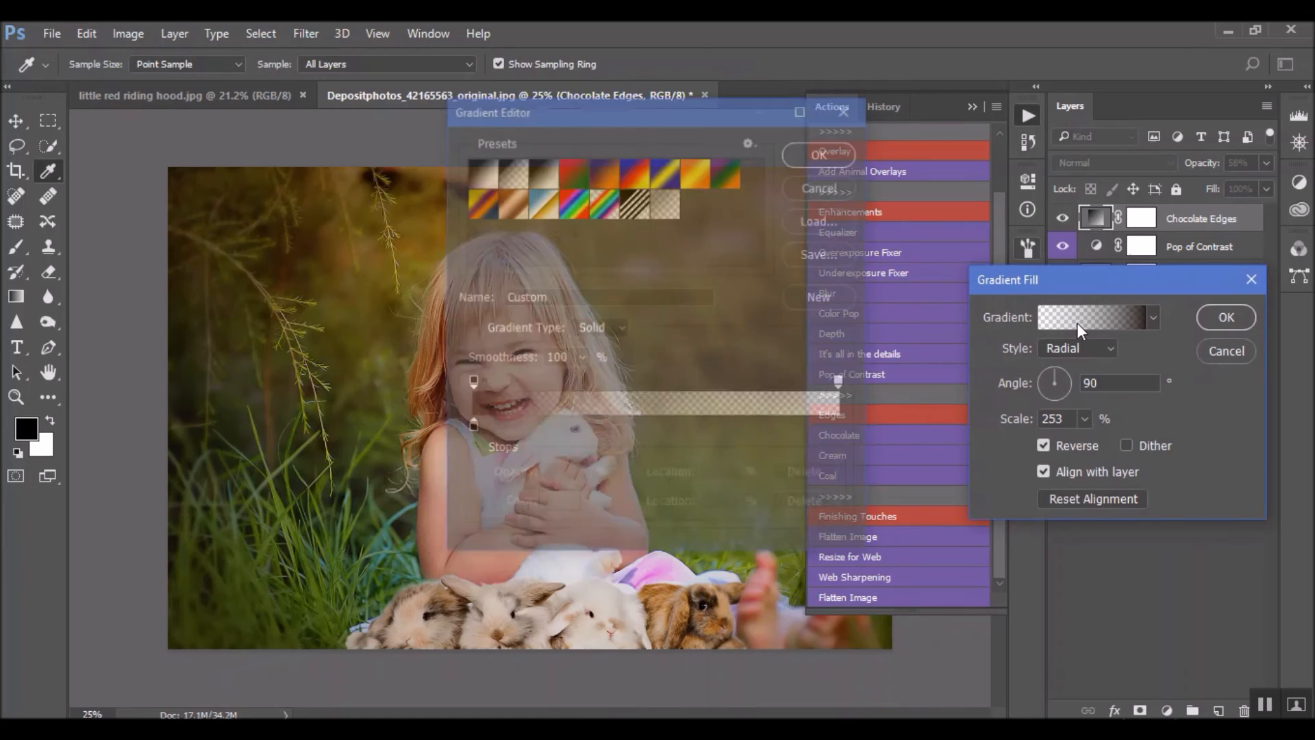
pyautogui.click(471, 428)
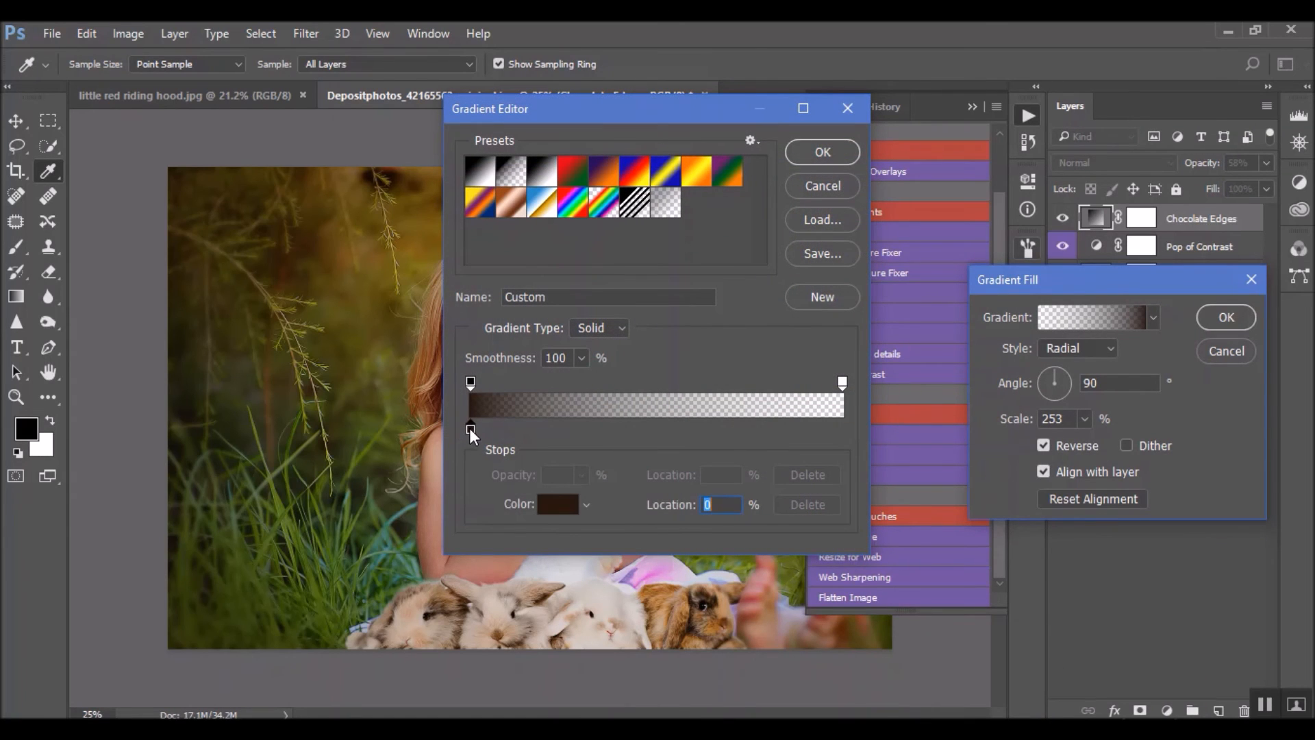
pyautogui.click(556, 511)
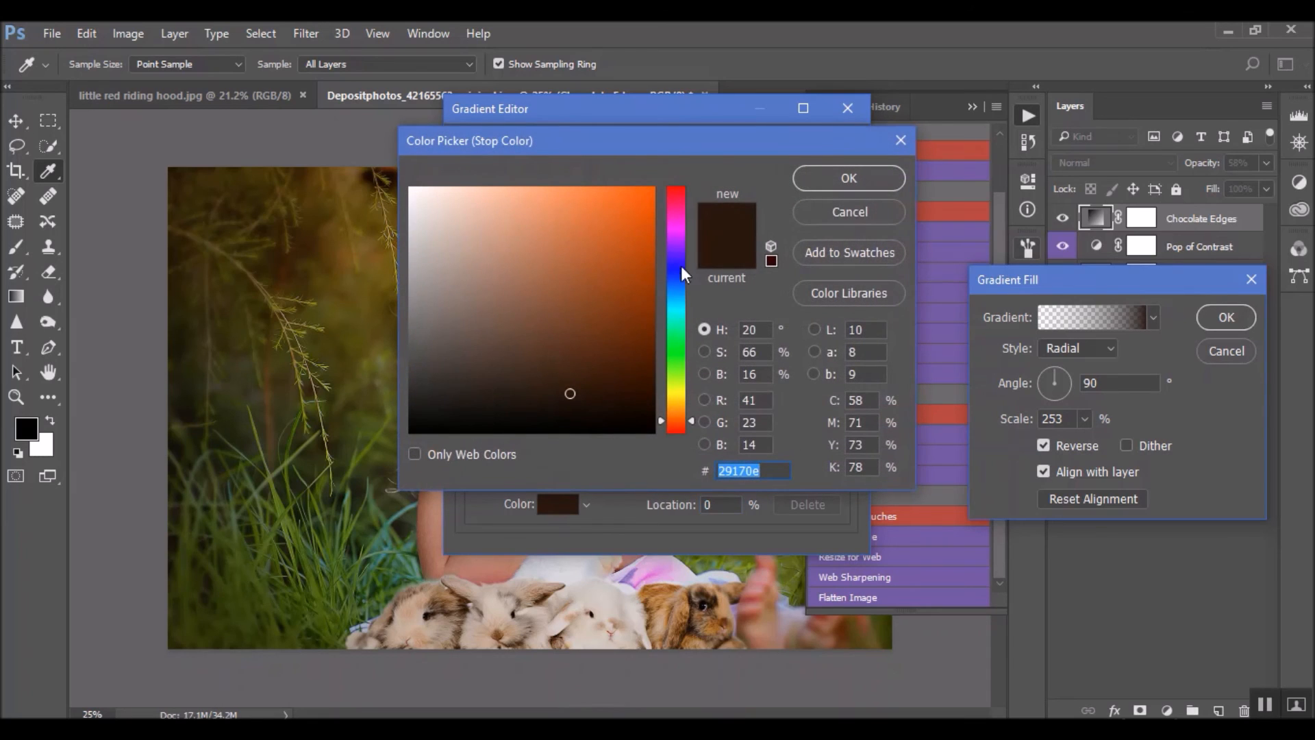
pyautogui.click(833, 218)
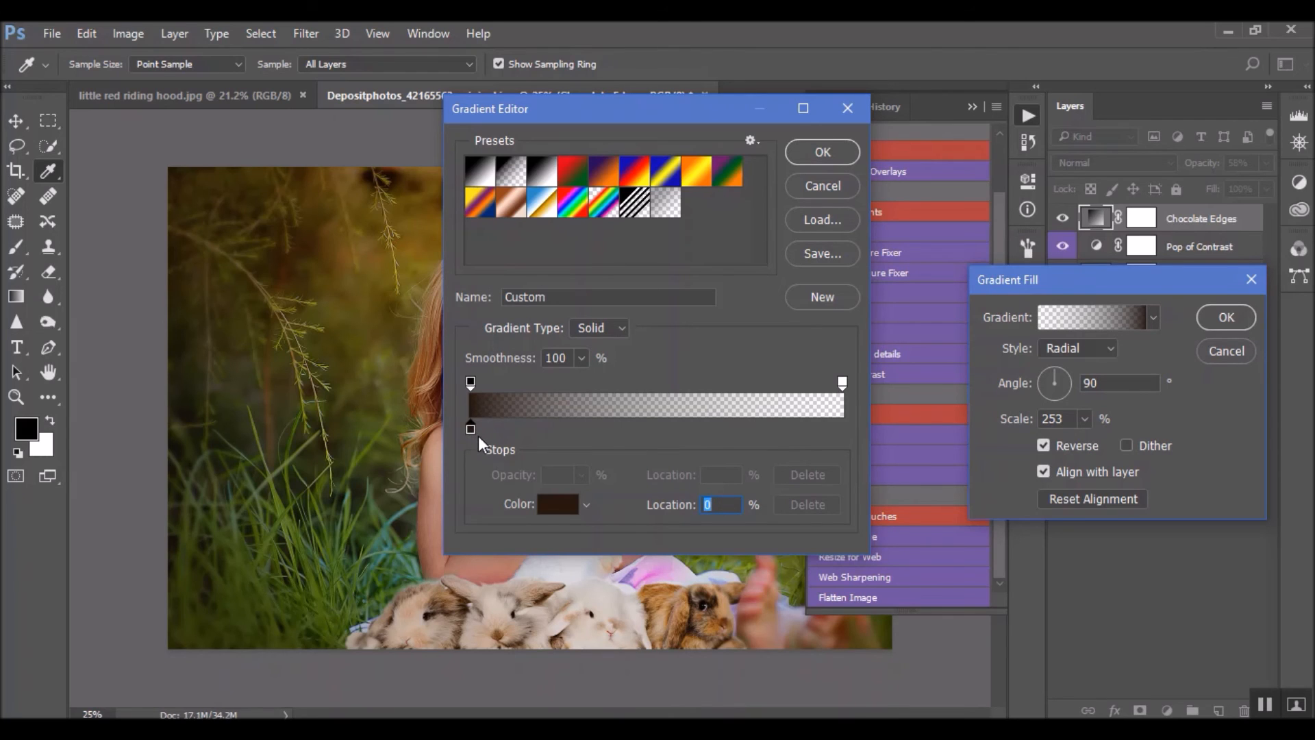
pyautogui.click(558, 505)
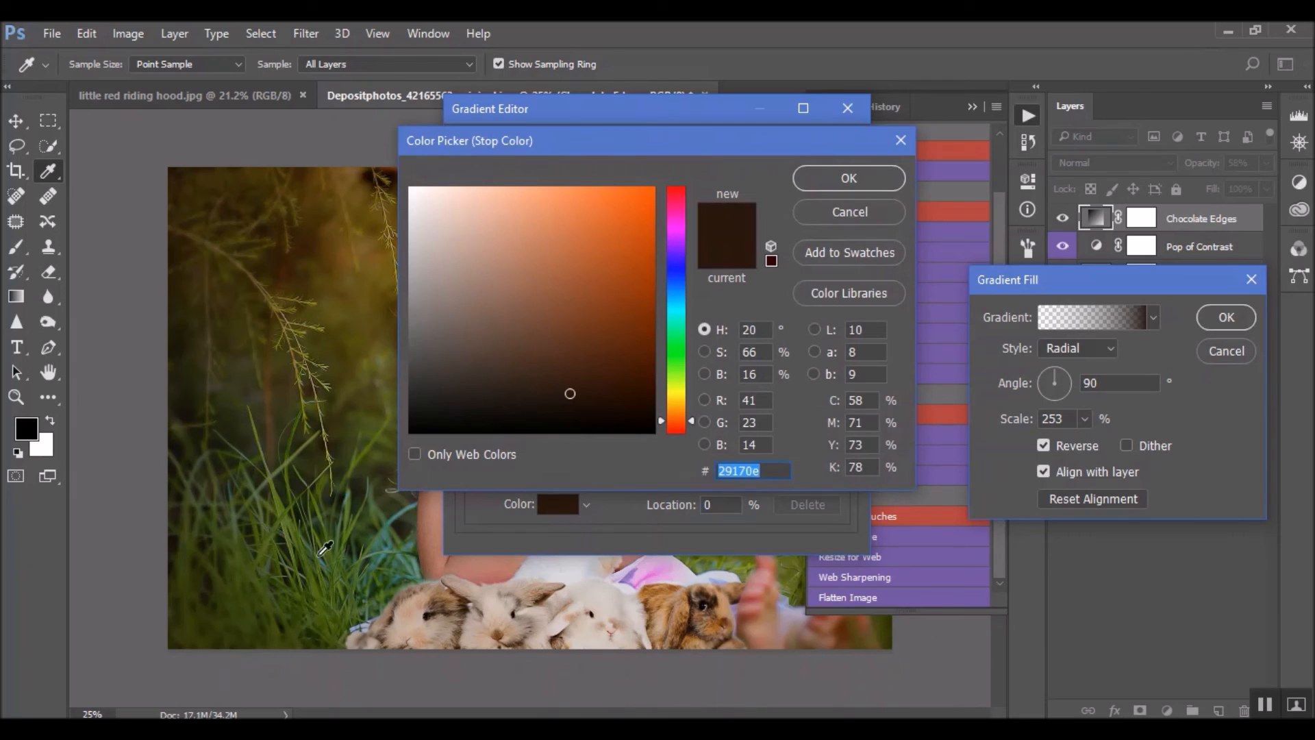
pyautogui.click(290, 533)
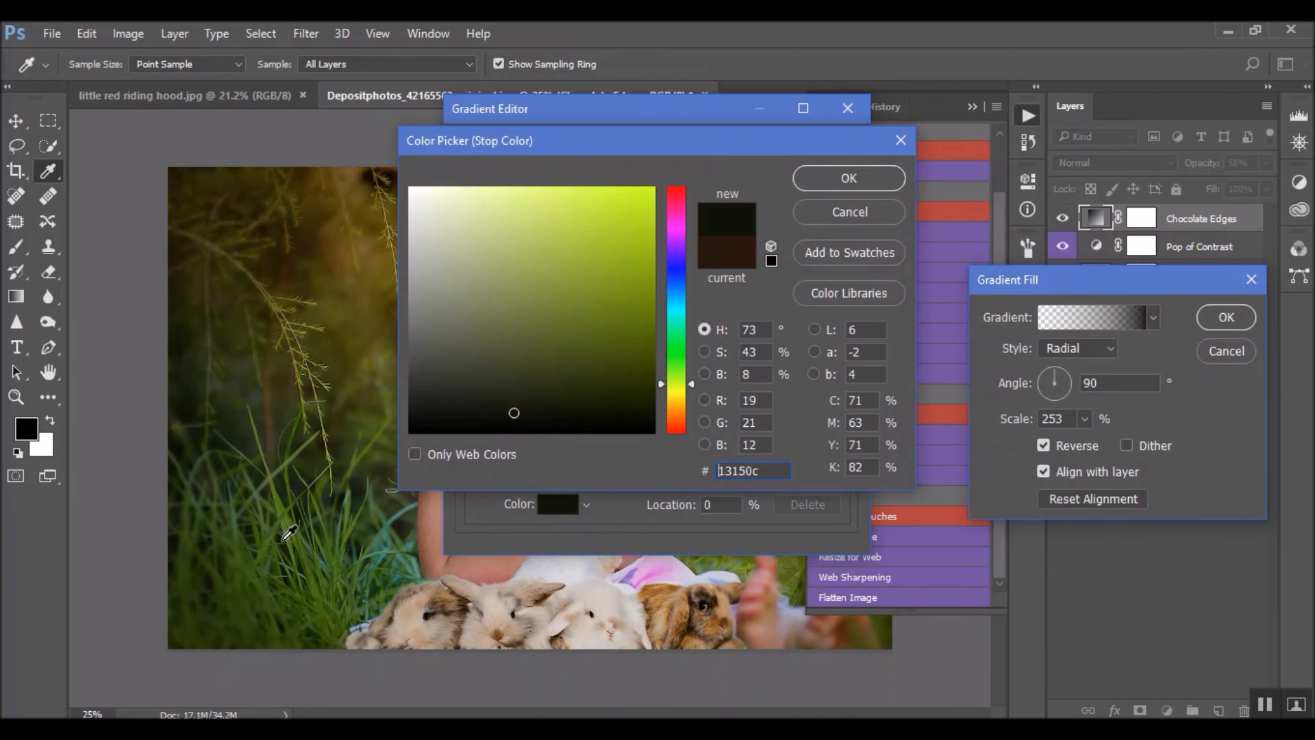
pyautogui.click(873, 186)
pyautogui.click(835, 159)
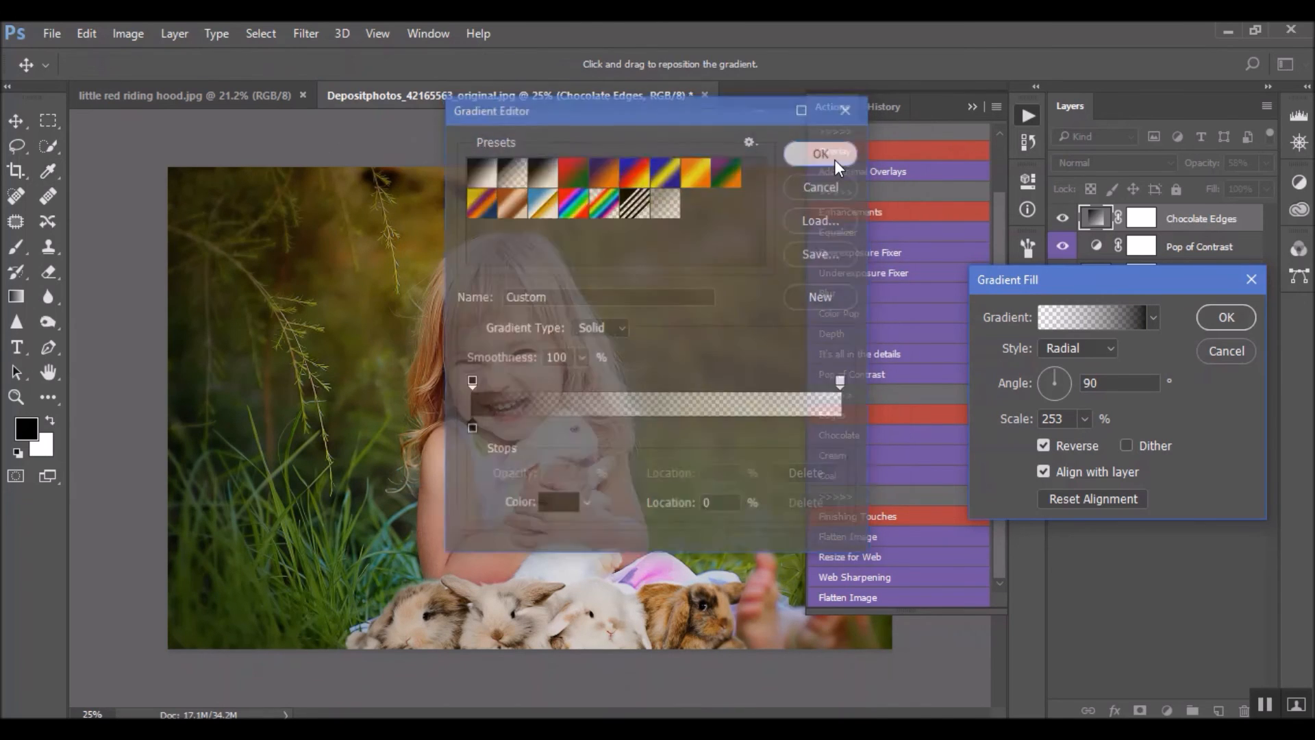
pyautogui.click(1253, 315)
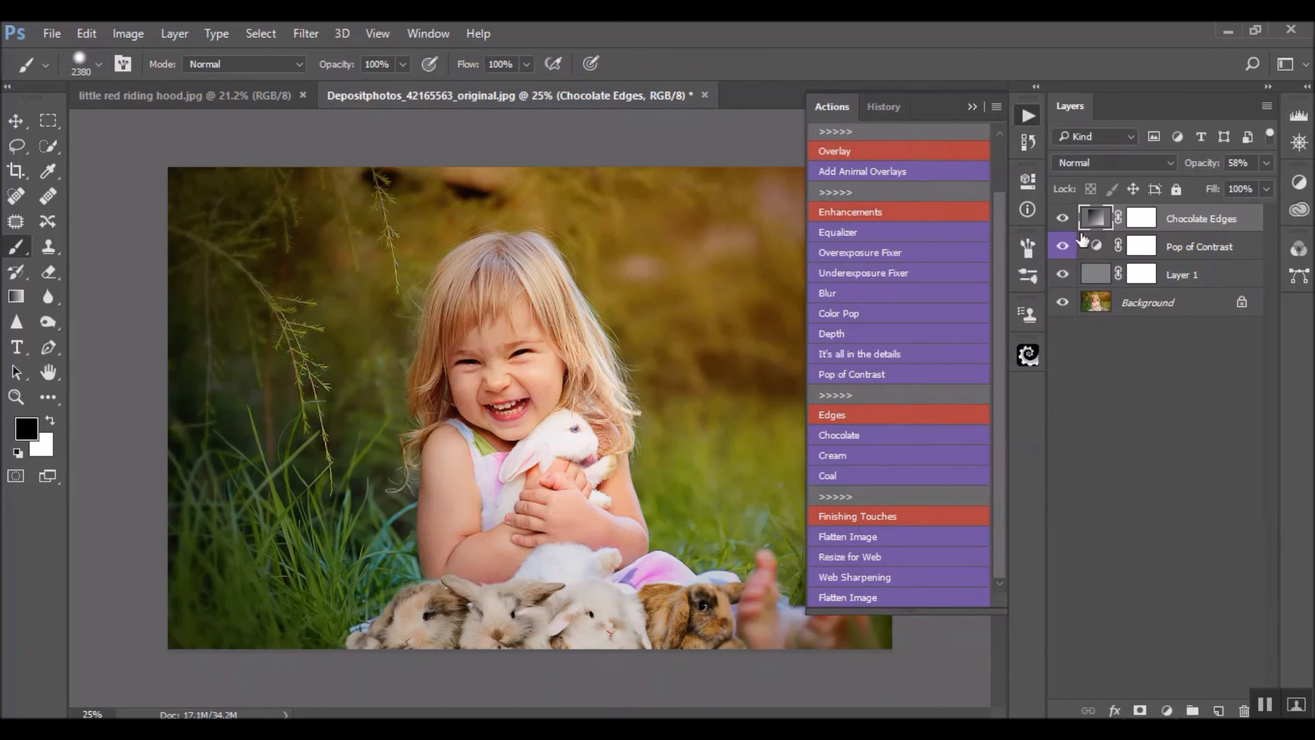
pyautogui.click(1061, 218)
pyautogui.click(1062, 218)
pyautogui.click(1062, 218)
pyautogui.click(1062, 218)
# Mask the Chocolate Edges effect off the girl with one dab of the black 2380-pixel brush on the layer mask
pyautogui.click(1142, 218)
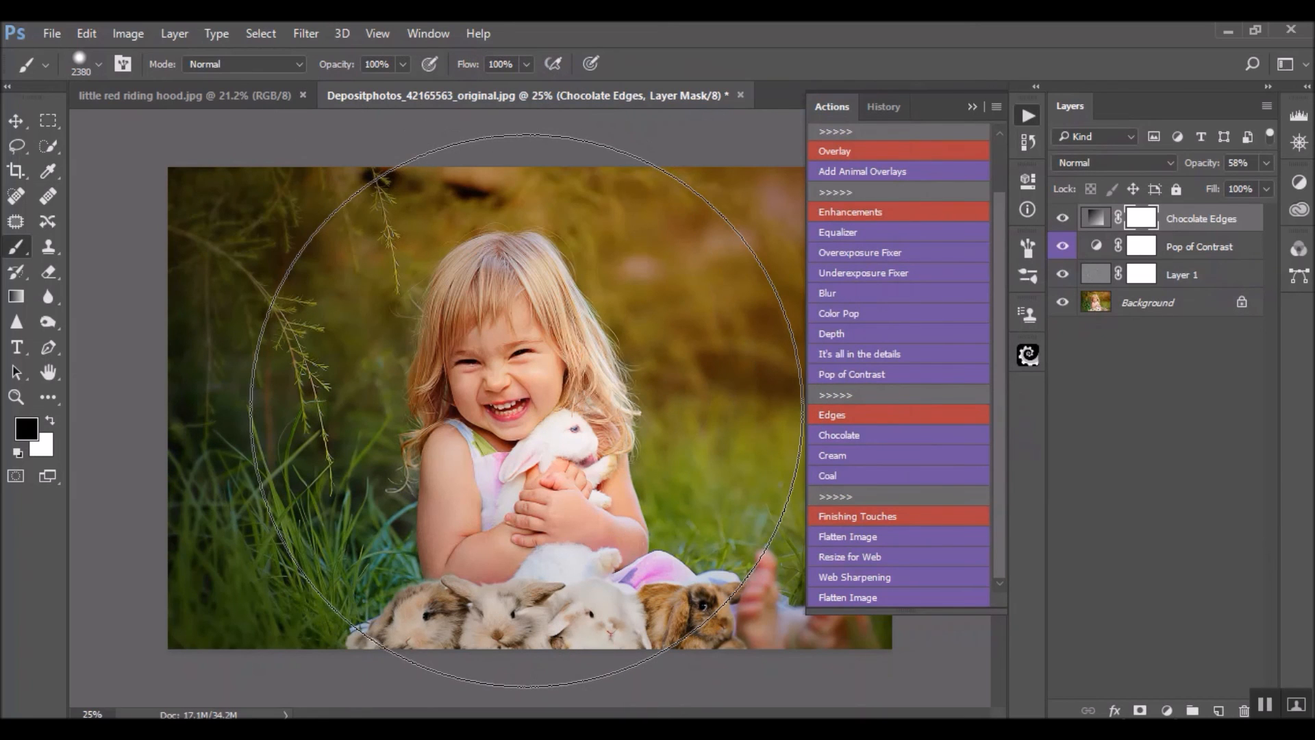
pyautogui.click(526, 410)
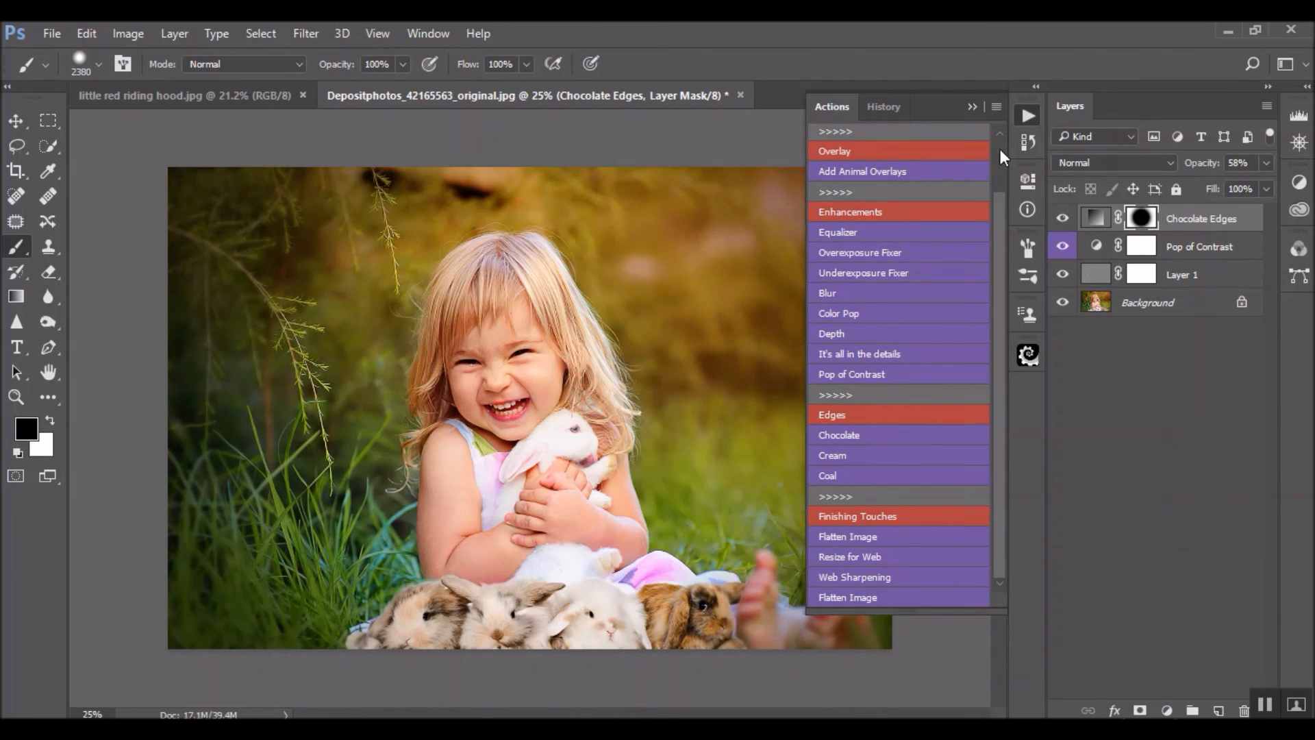
pyautogui.click(973, 107)
# Set the Chocolate Edges layer's blend mode to Soft Light and compare the photo with and without the layer
pyautogui.click(1104, 163)
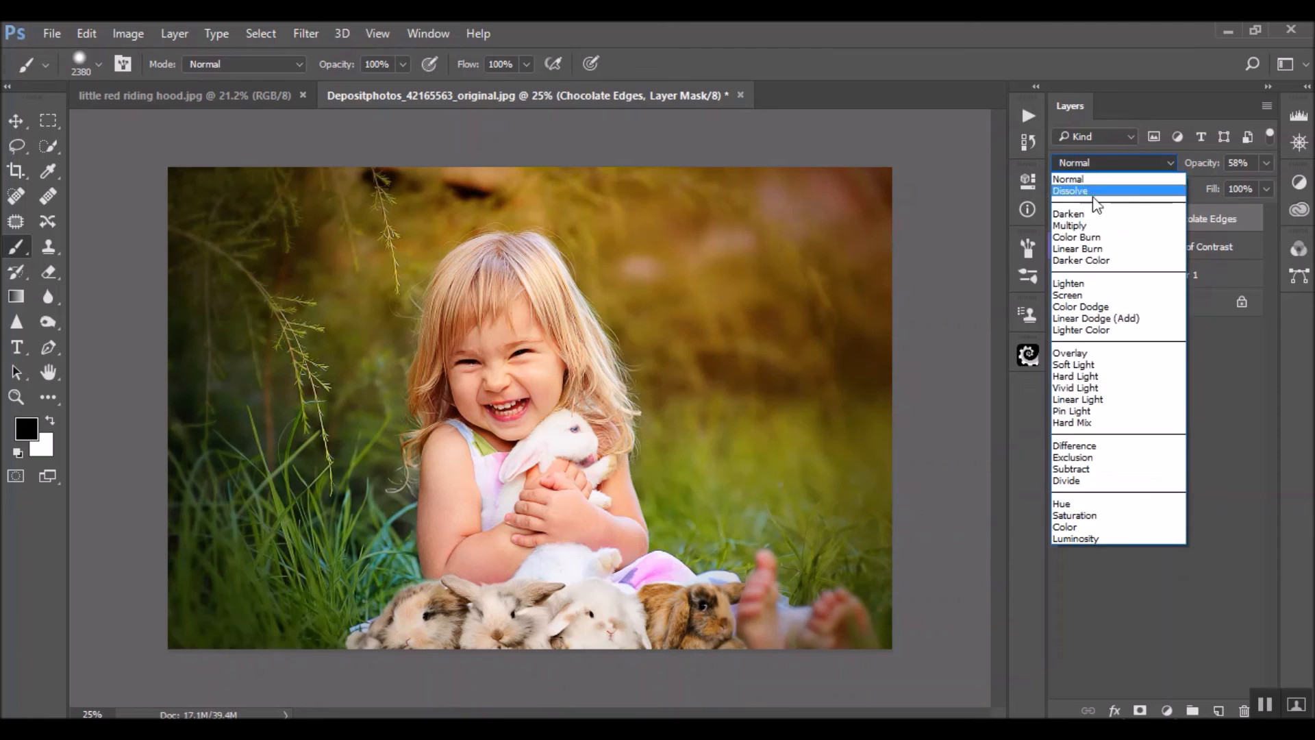
pyautogui.click(1100, 364)
pyautogui.click(1064, 219)
pyautogui.click(1064, 219)
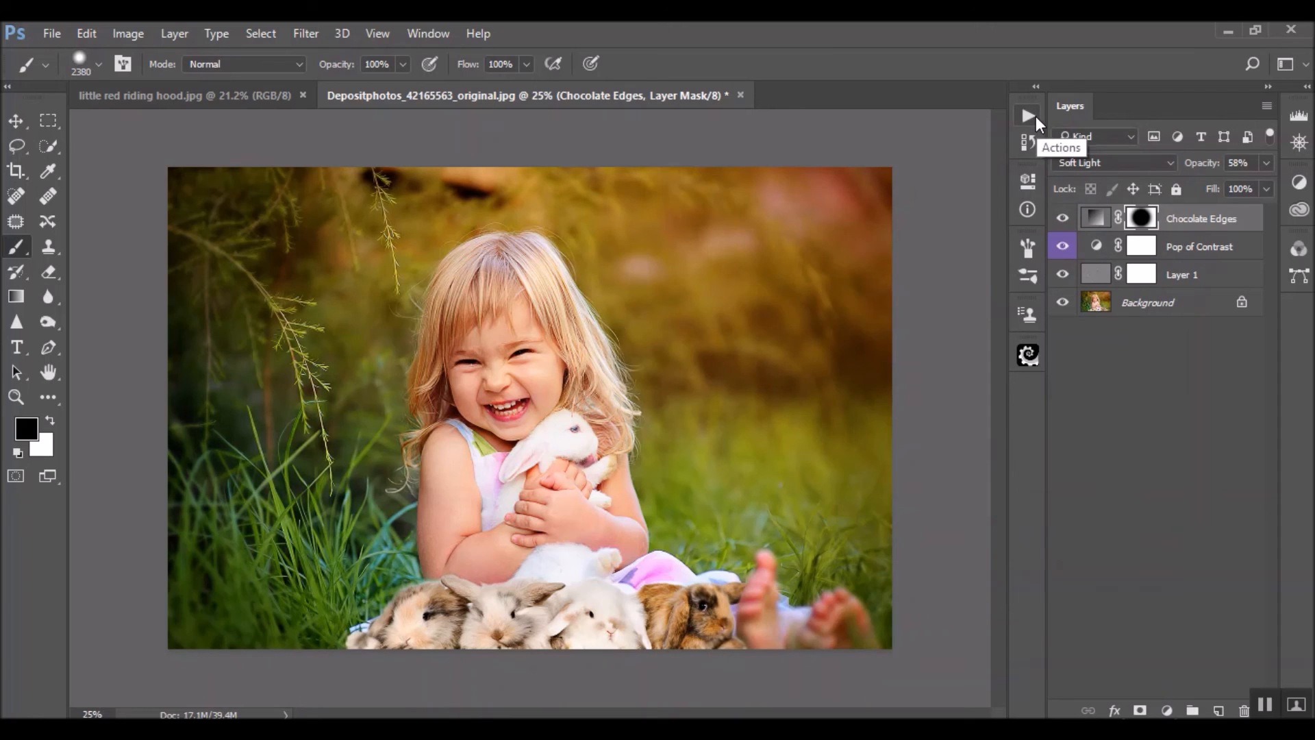
# Run the Flatten Image action from the Finishing Touches to merge all layers into the background
pyautogui.click(1036, 116)
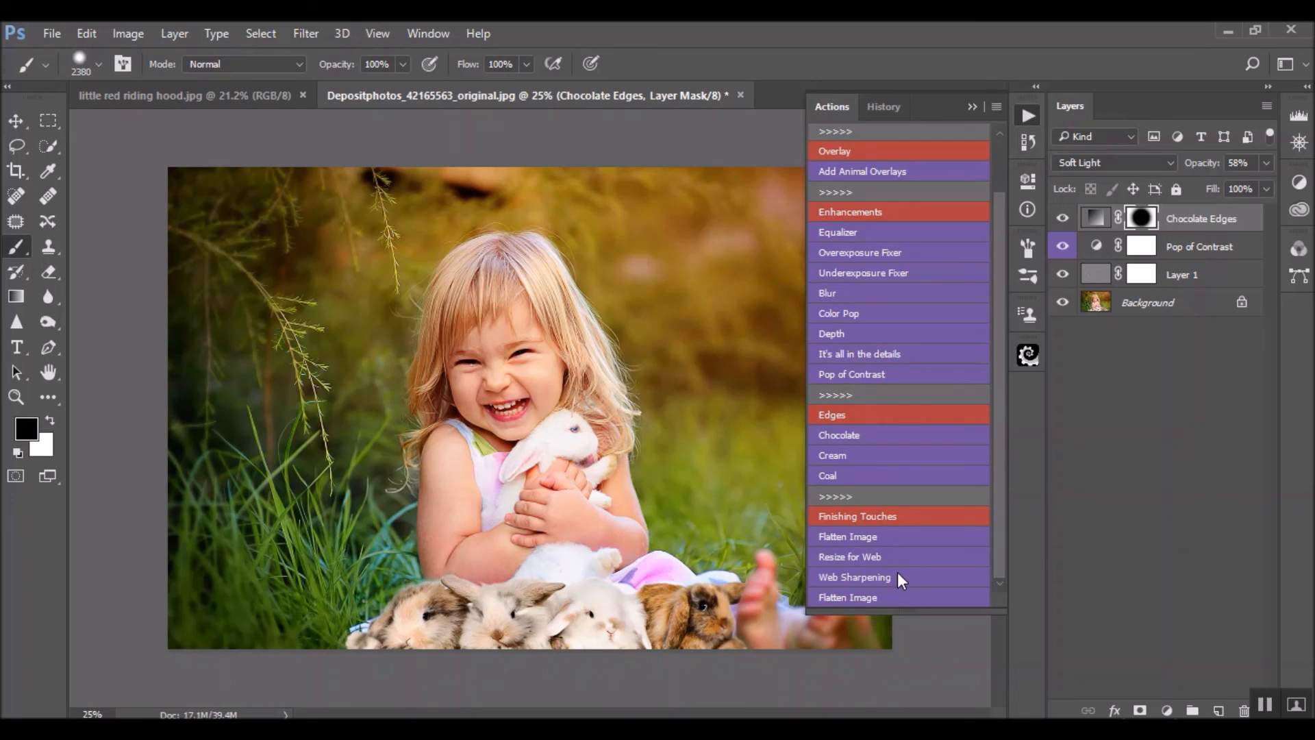
pyautogui.click(860, 536)
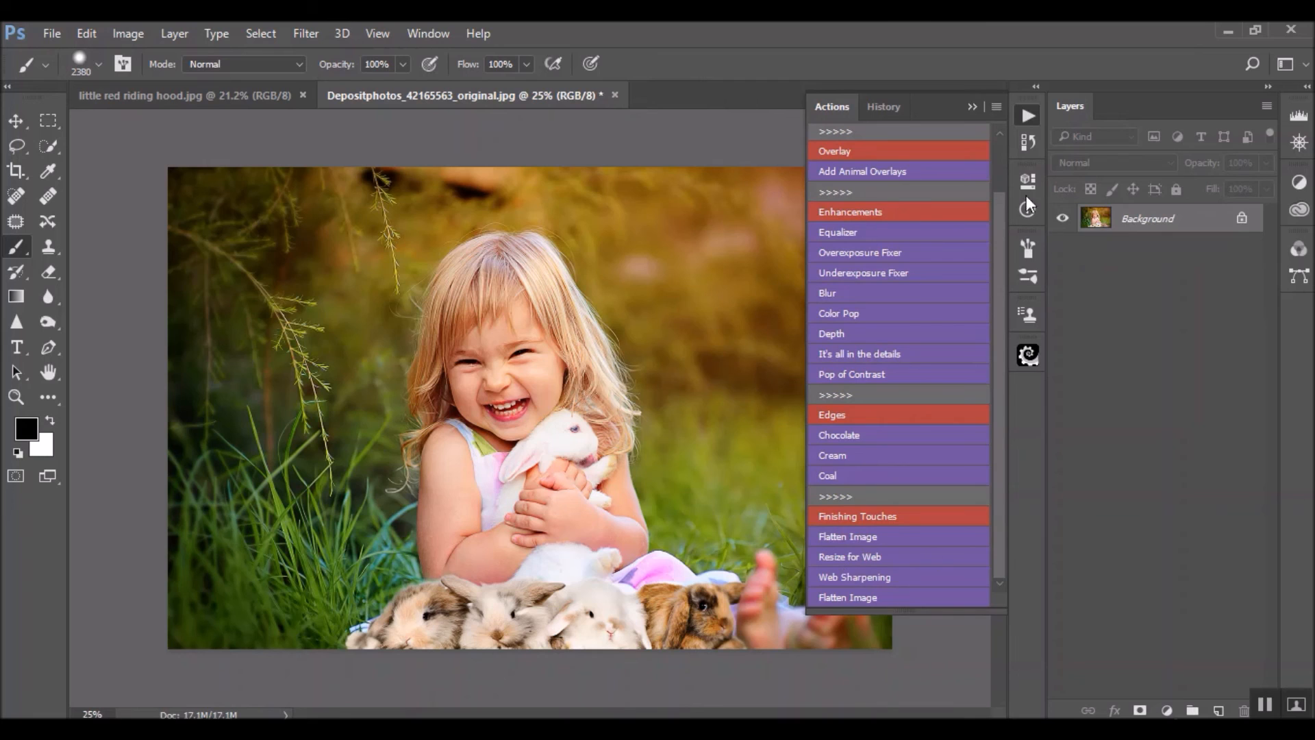
pyautogui.click(971, 108)
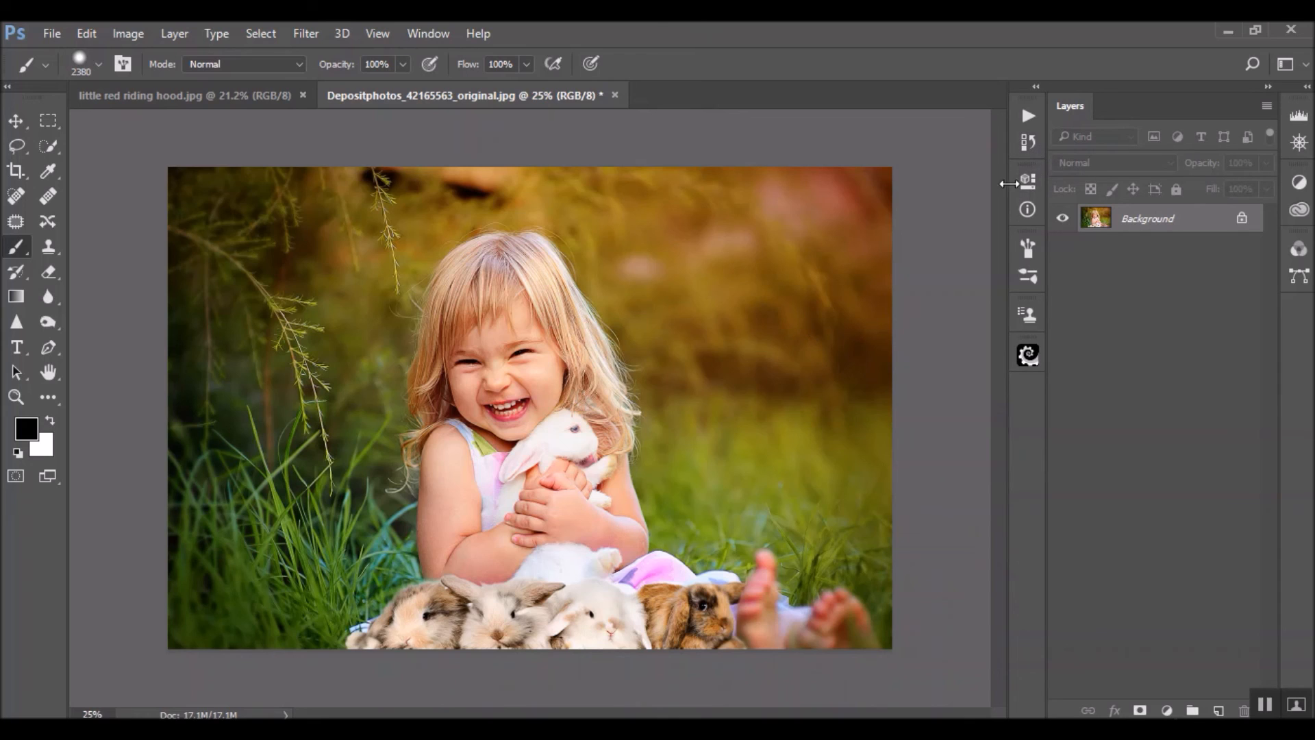
# Compare the original photo with the finished edit by switching between the opening snapshot and the Flatten Image history state
pyautogui.click(1028, 144)
pyautogui.scroll(3, 913, 263)
pyautogui.scroll(3, 913, 262)
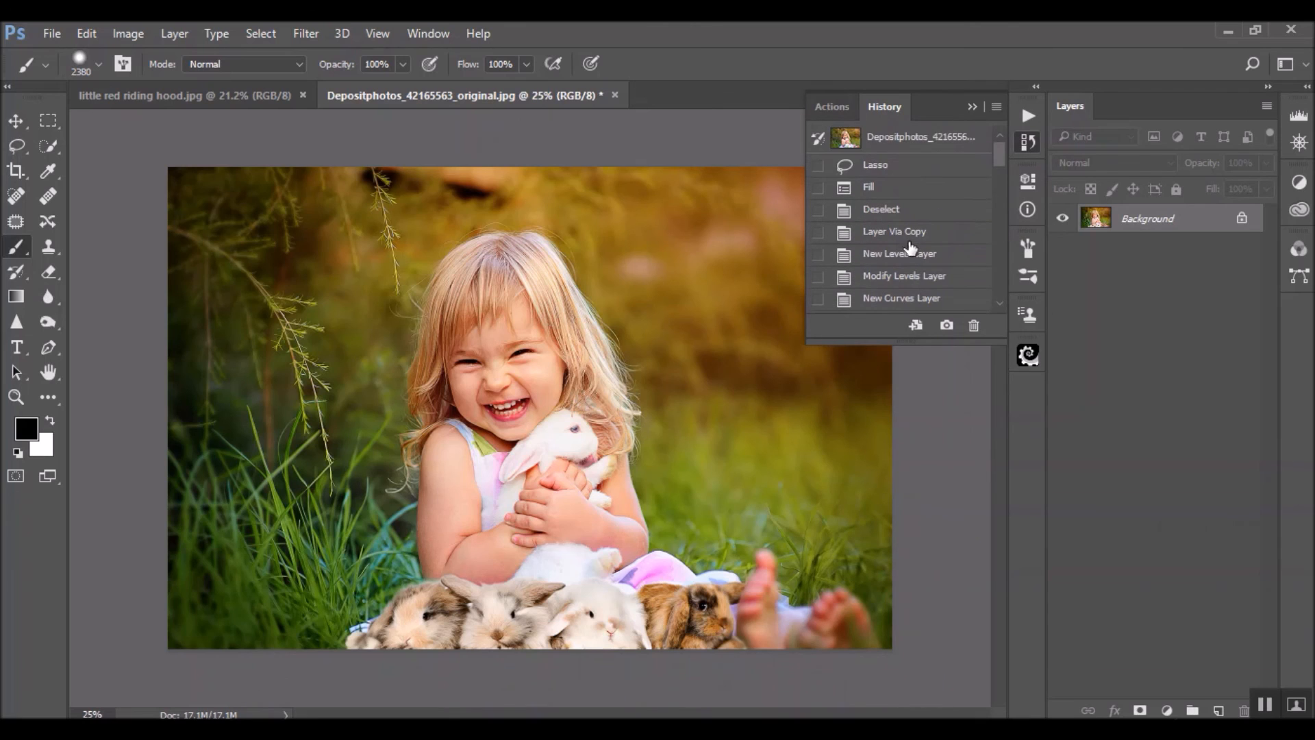
pyautogui.click(937, 134)
pyautogui.scroll(-3, 894, 266)
pyautogui.scroll(-3, 894, 266)
pyautogui.click(889, 302)
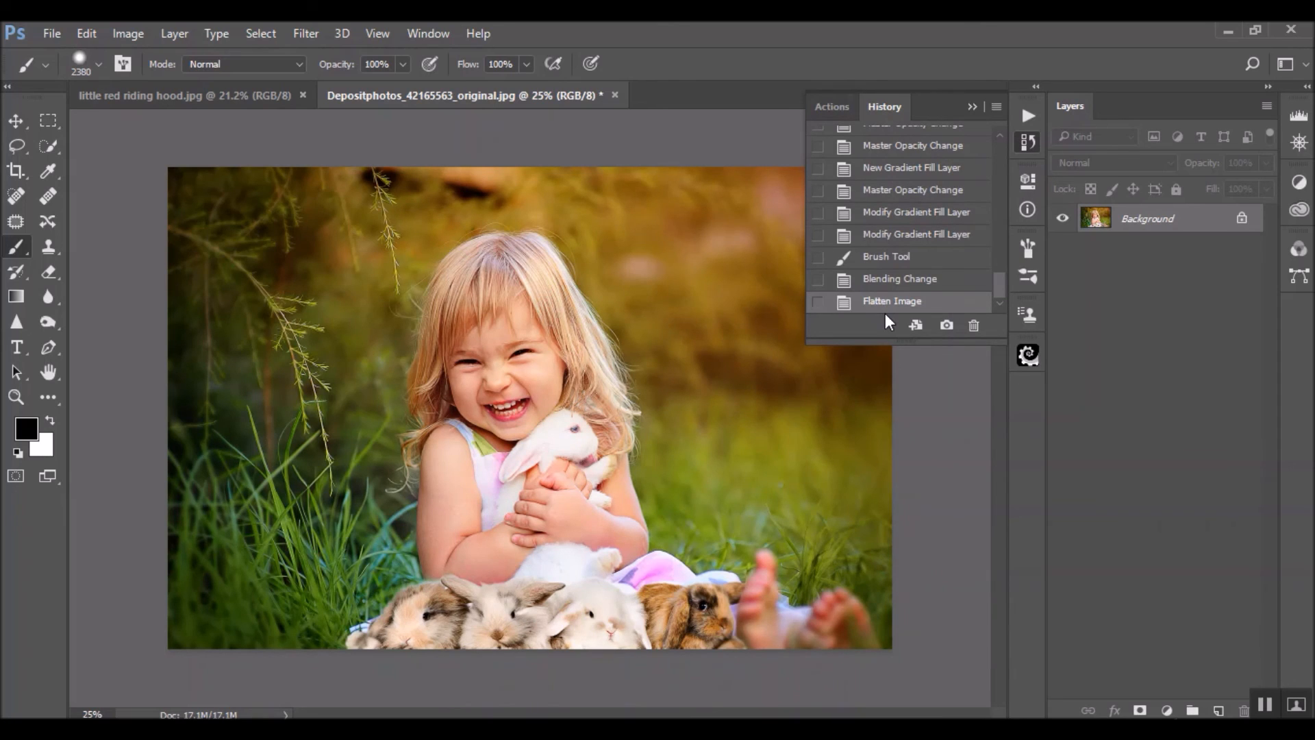
pyautogui.scroll(10, 932, 212)
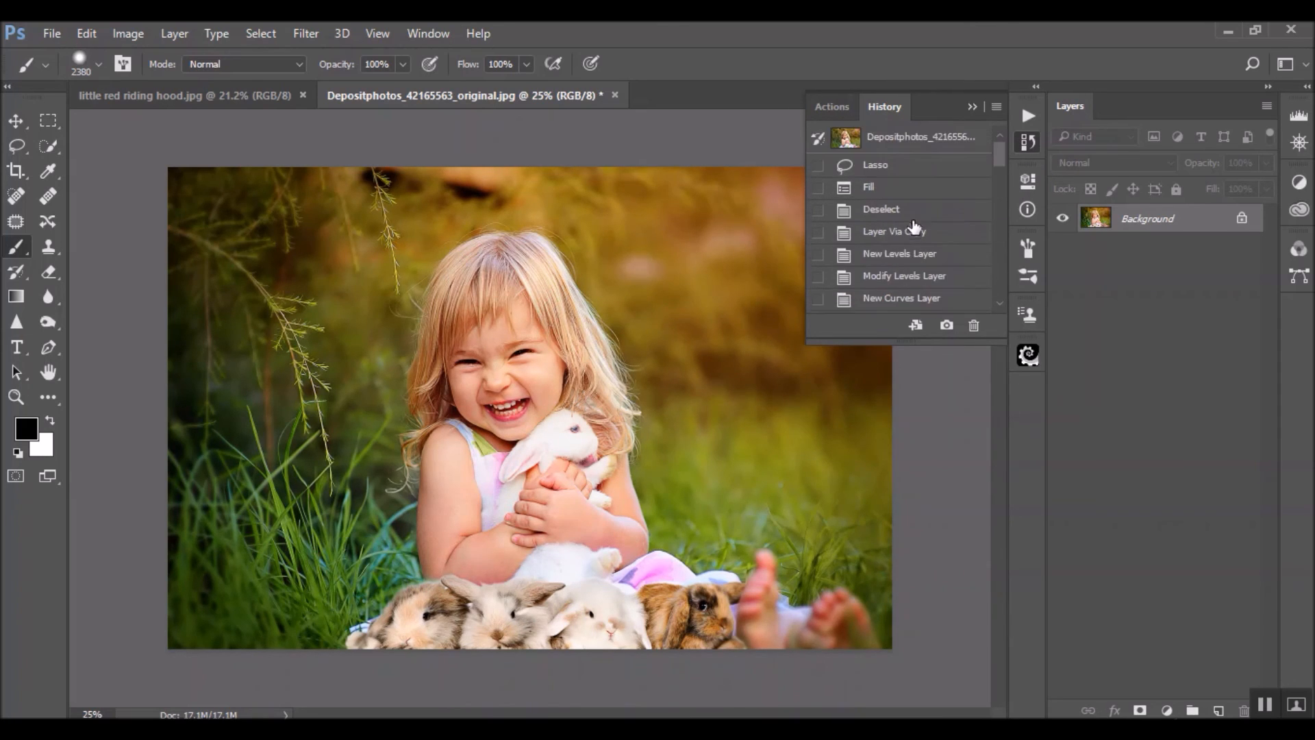
pyautogui.click(893, 146)
pyautogui.scroll(-10, 895, 226)
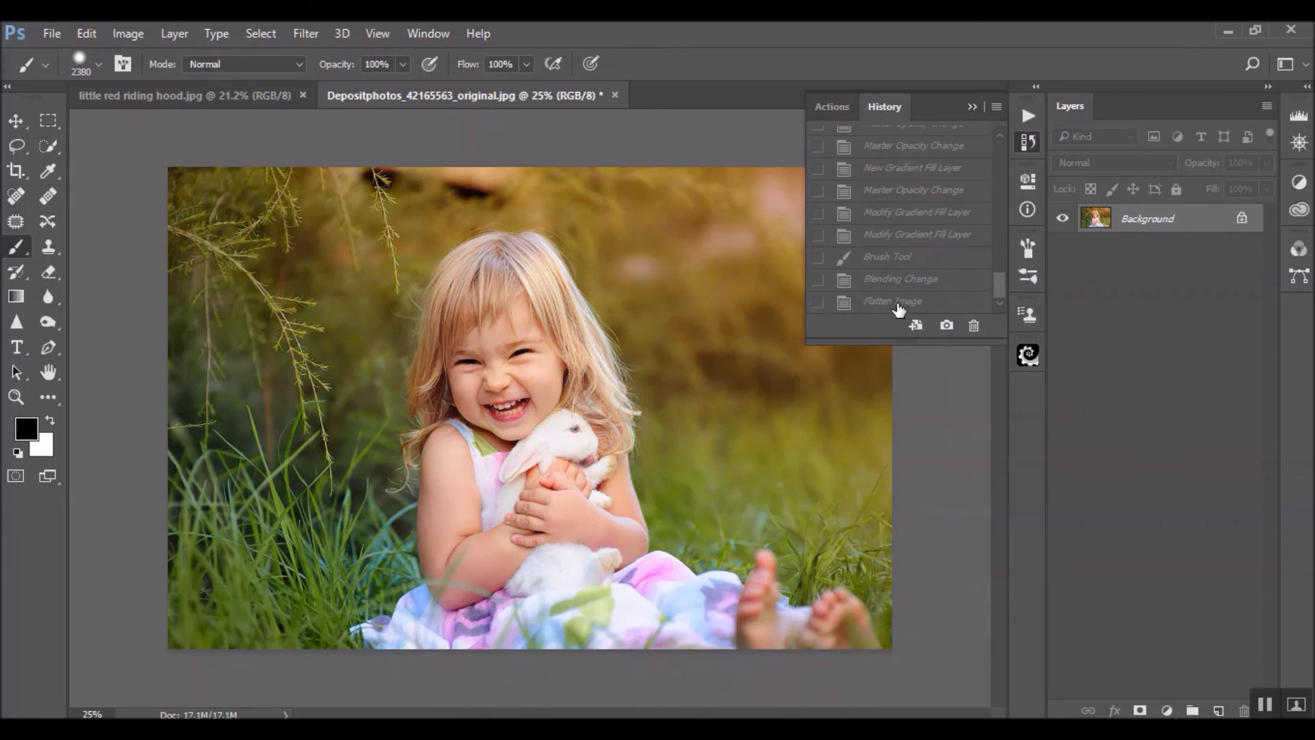
pyautogui.click(898, 306)
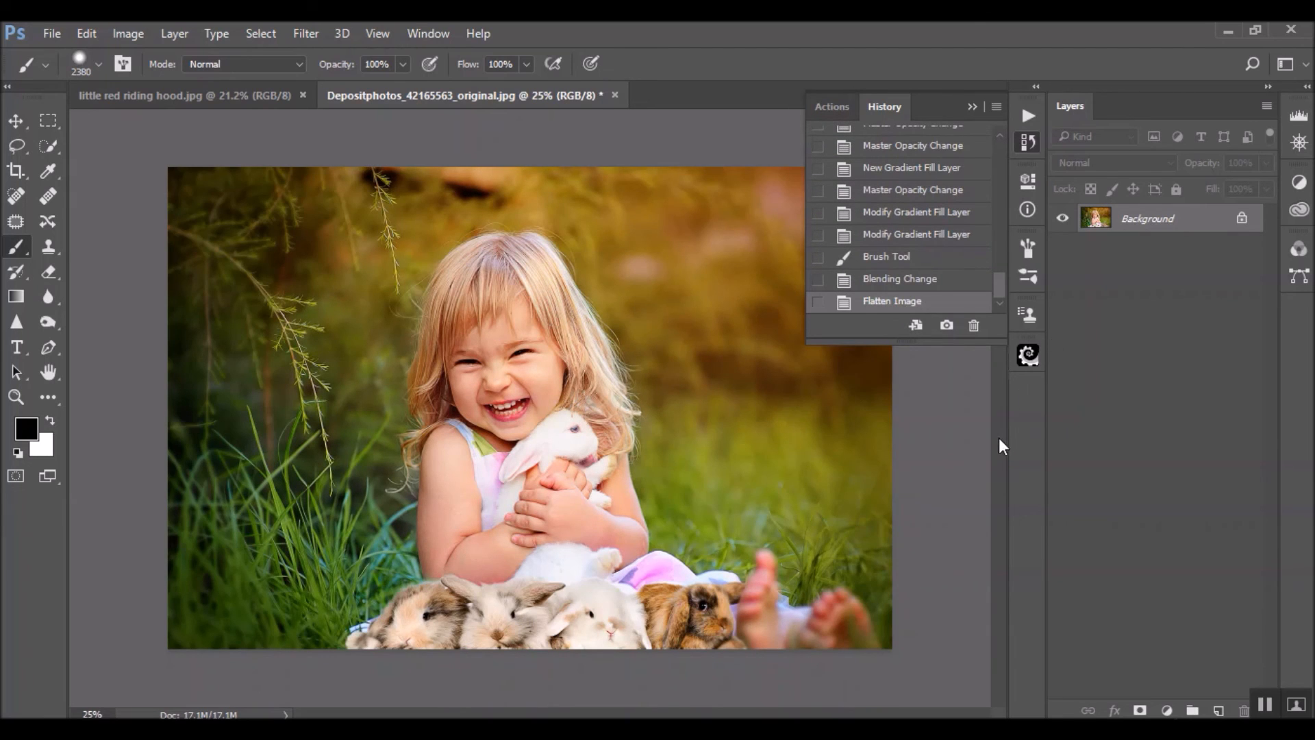